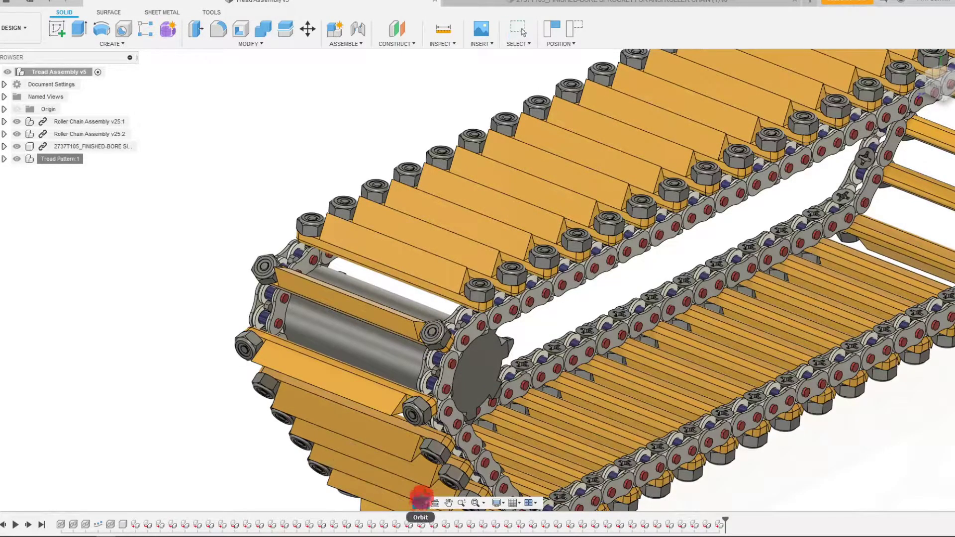
- Open the linked 2737T105 finished-bore sprocket from the tread assembly in its own document
click(420, 502)
drag(519, 351, 372, 219)
key(Escape)
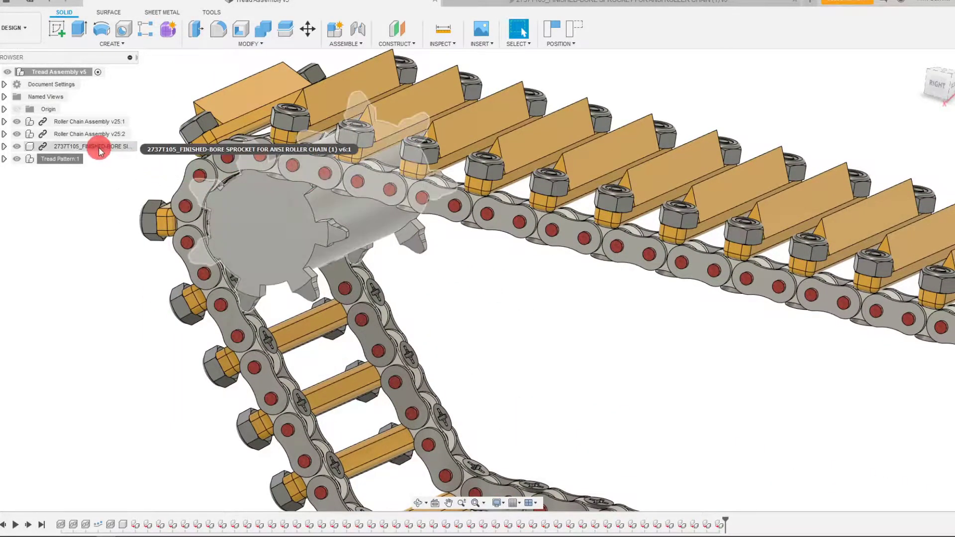
click(98, 148)
right_click(100, 151)
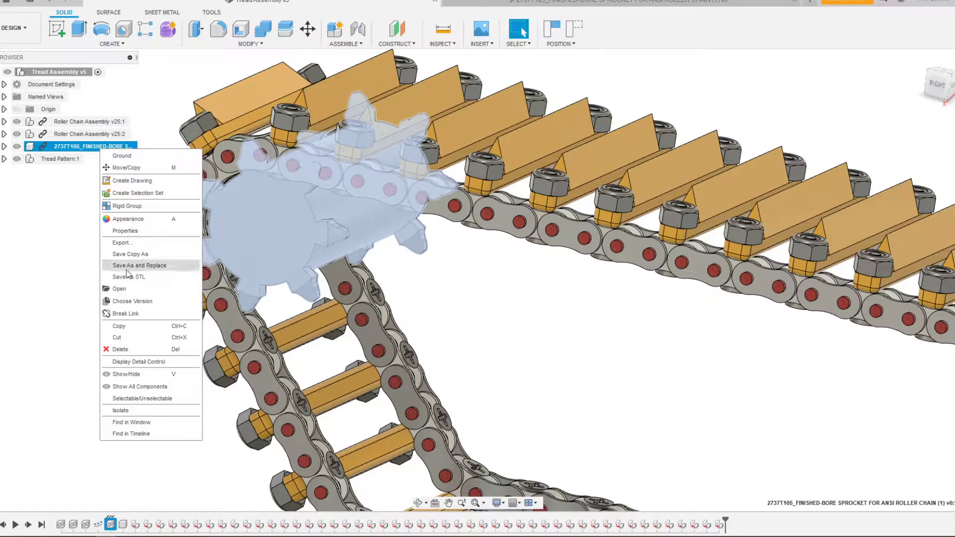
click(123, 288)
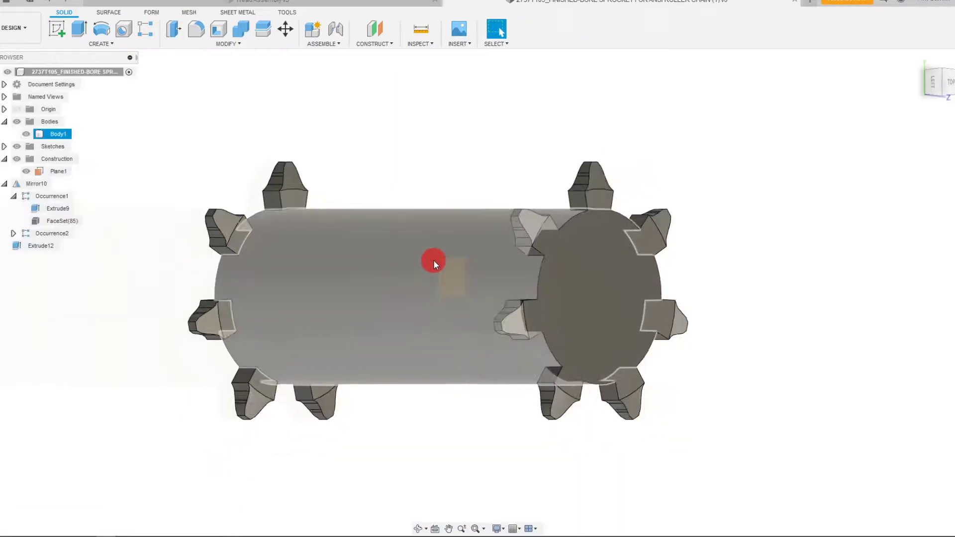
- Examine the sprocket's end profile and compare it with how the teeth engage the roller chain in the tread assembly
scroll(604, 317, up, 3)
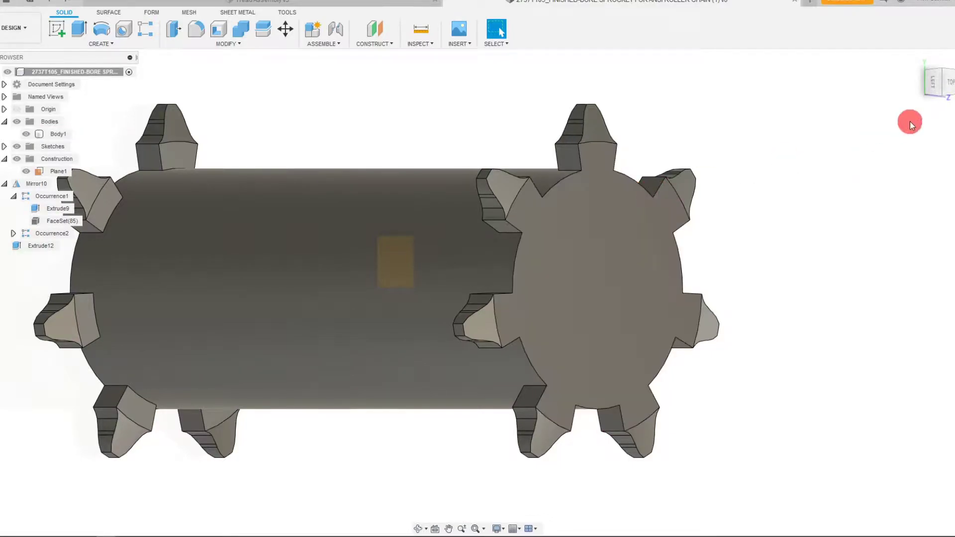
click(949, 81)
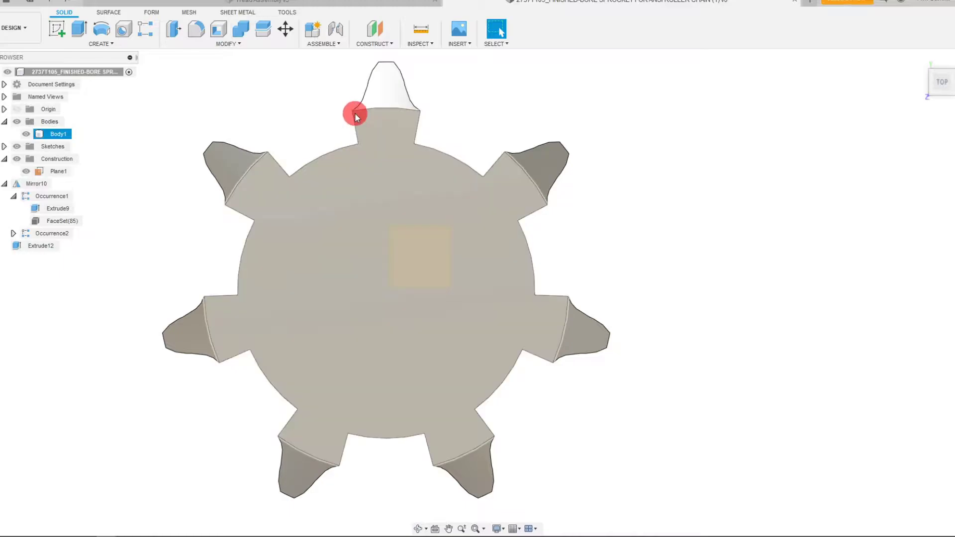
click(360, 3)
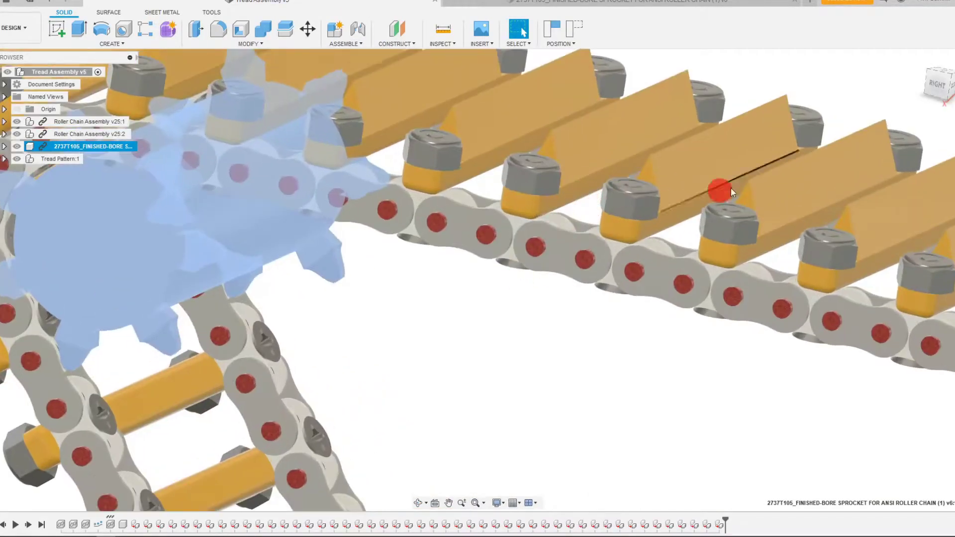
click(937, 84)
scroll(622, 149, down, 1)
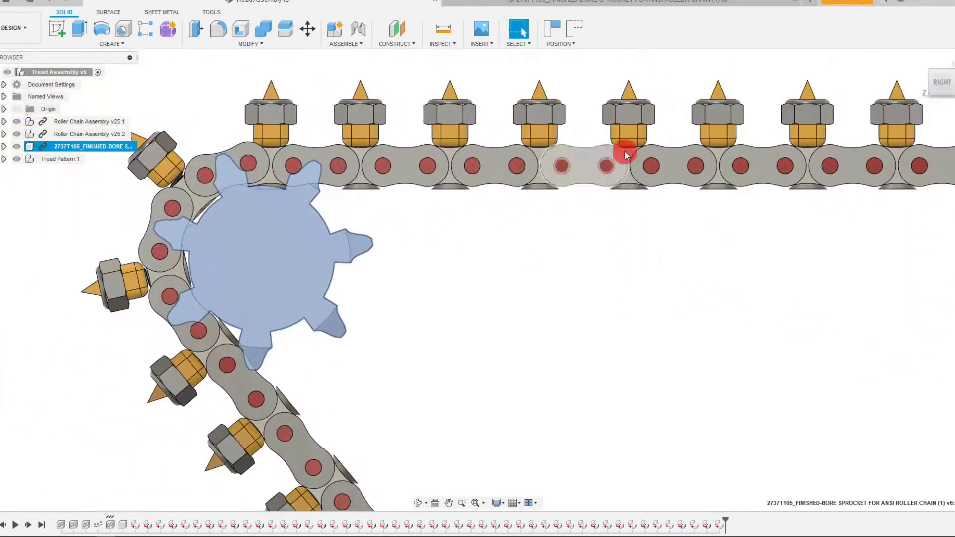
scroll(623, 150, up, 3)
scroll(622, 149, down, 4)
scroll(248, 240, up, 5)
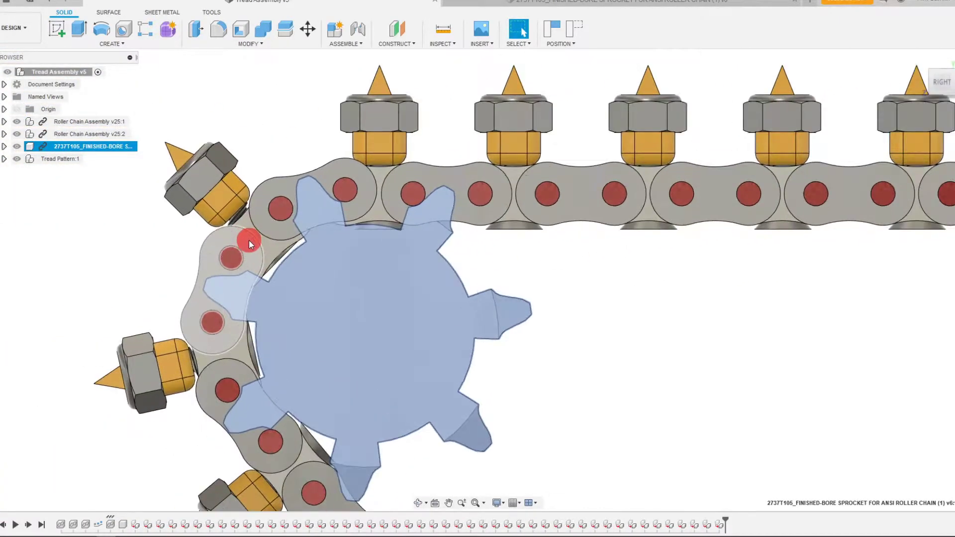
scroll(284, 263, up, 2)
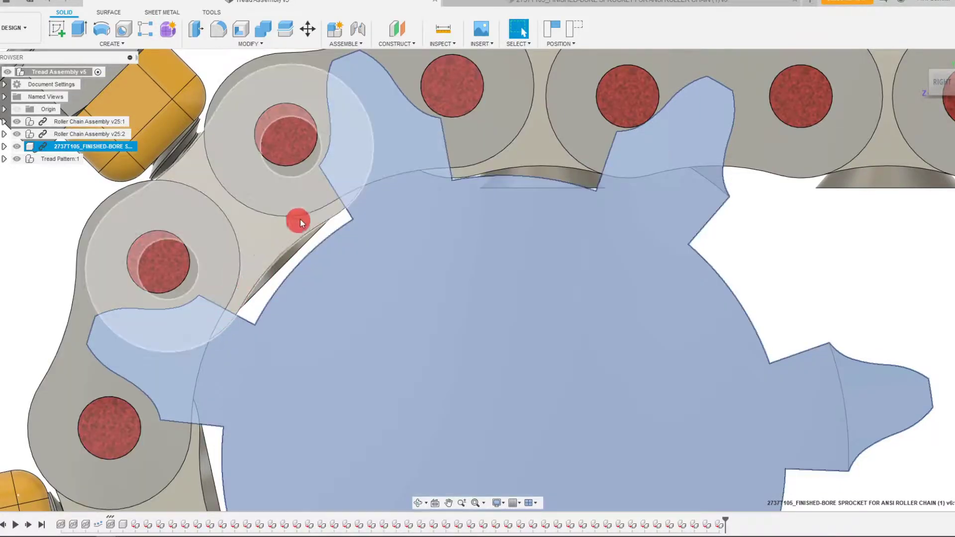
scroll(337, 233, down, 6)
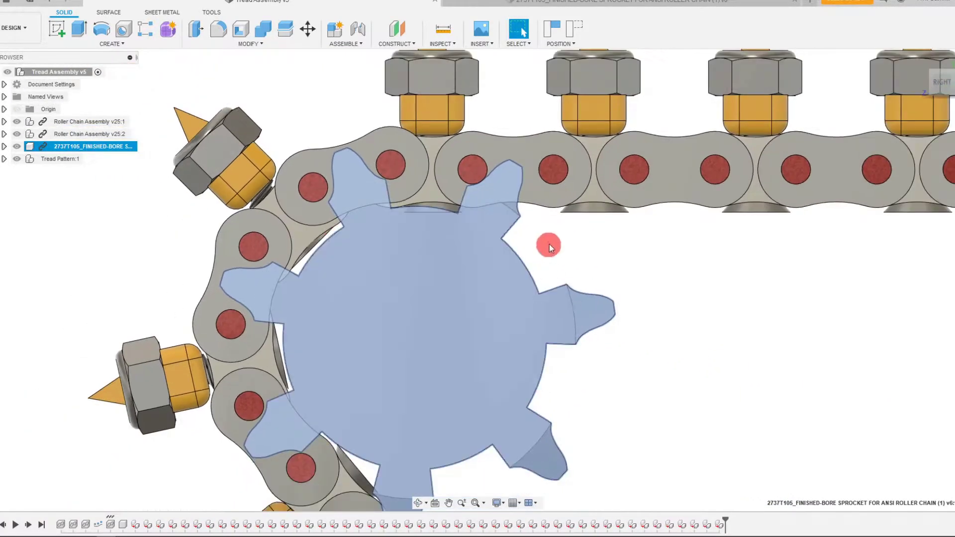
click(549, 244)
- Return to the sprocket document and inspect the part from its end and side, including the construction plane between the tooth sets
click(552, 3)
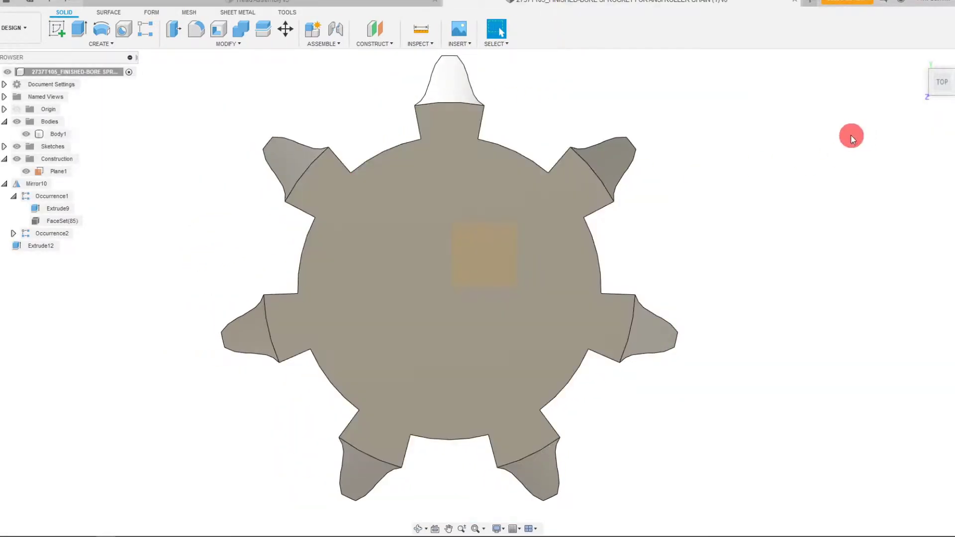
click(932, 82)
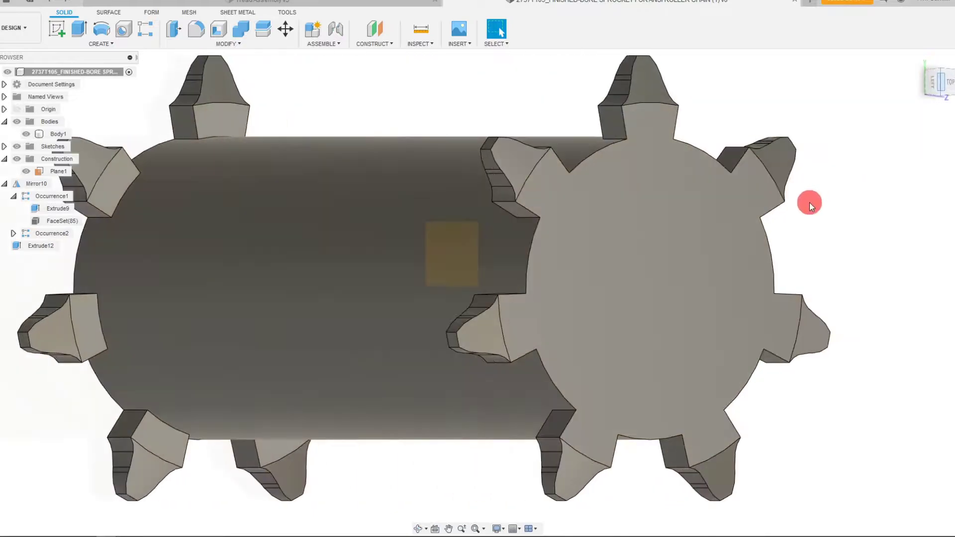
scroll(810, 203, down, 3)
click(935, 89)
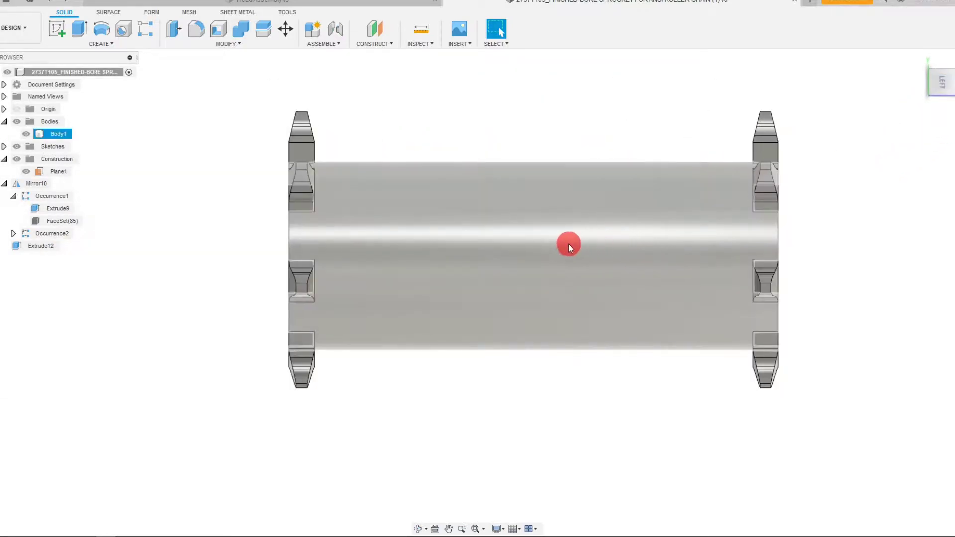
click(48, 172)
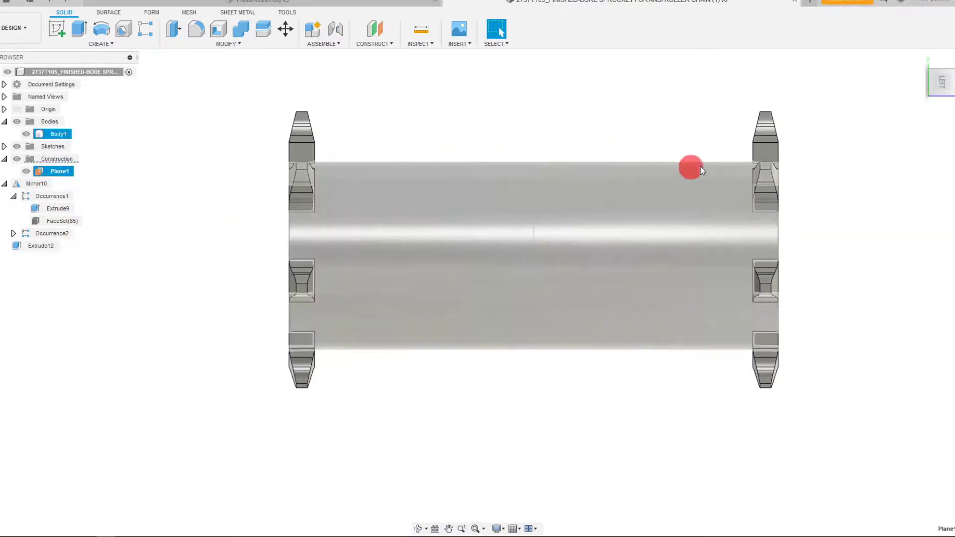
click(951, 86)
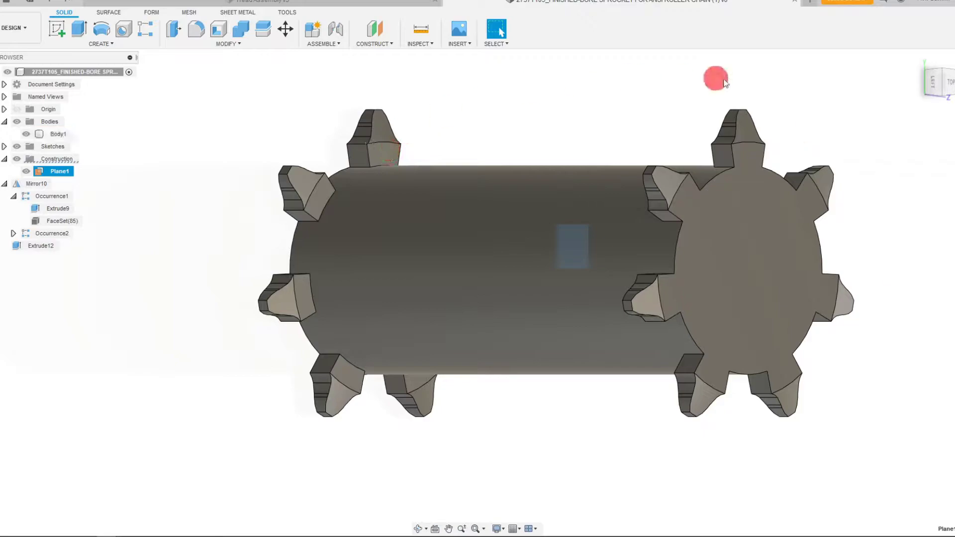
click(799, 208)
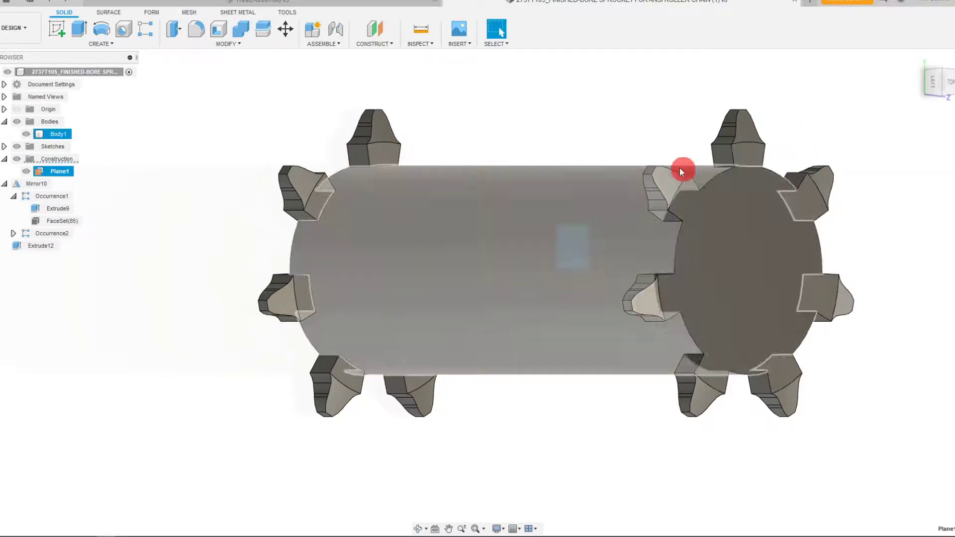
- Check how the sprocket sits between the two chains in the assembly and re-examine its cylinder and end faces in the sprocket document
click(326, 4)
scroll(581, 245, down, 2)
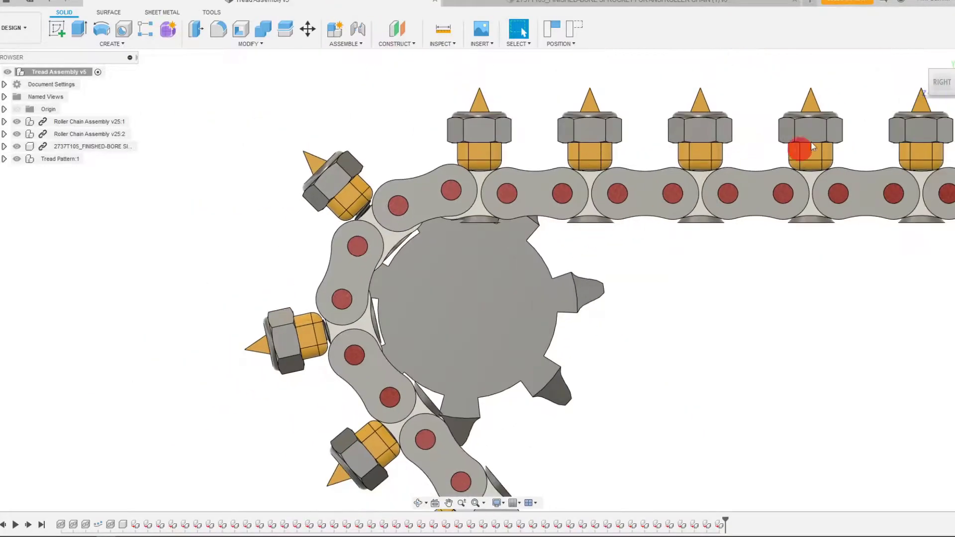
click(933, 82)
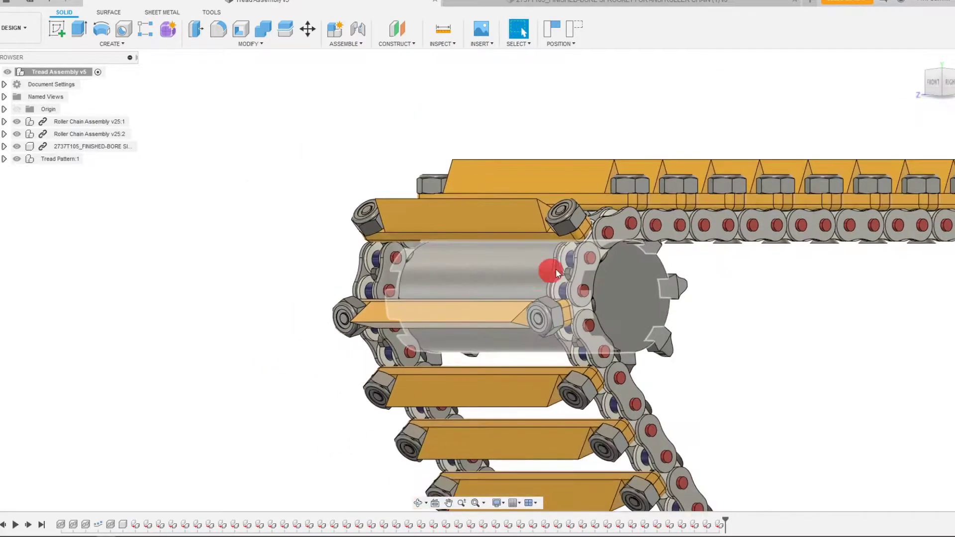
click(507, 10)
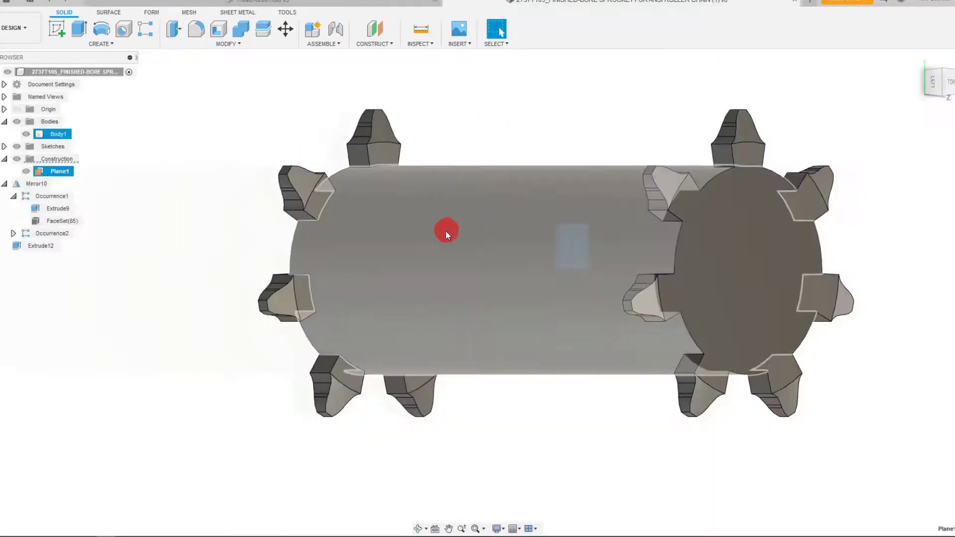
click(389, 273)
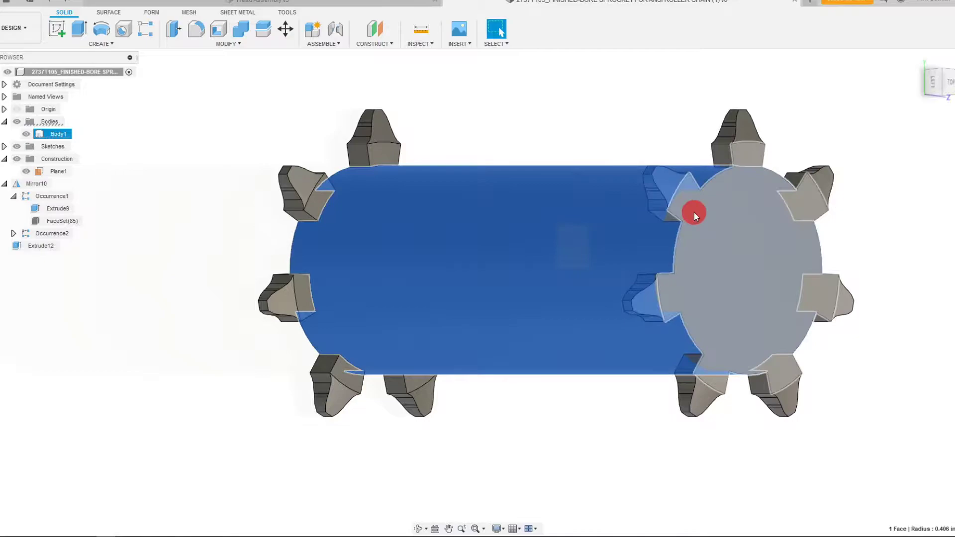
click(504, 136)
scroll(505, 138, down, 1)
scroll(593, 114, up, 2)
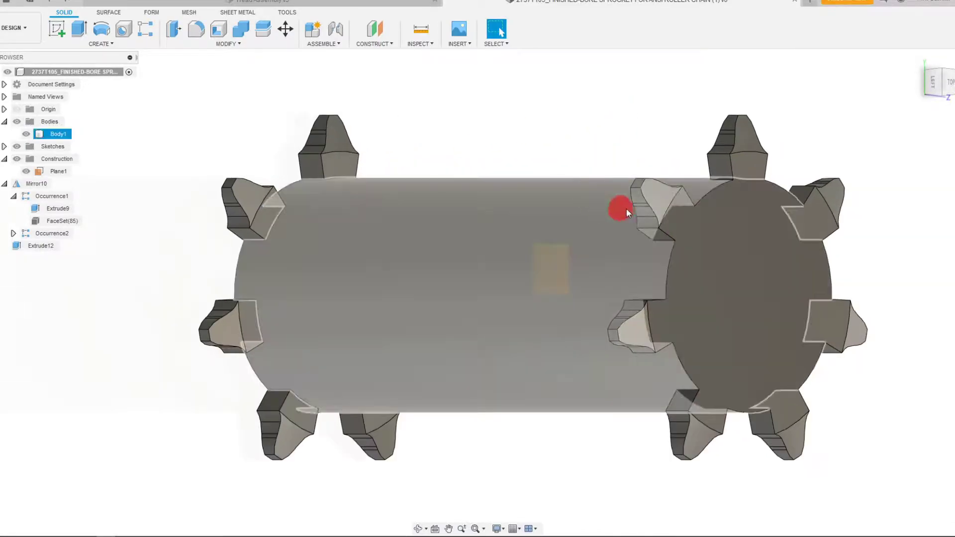
click(948, 83)
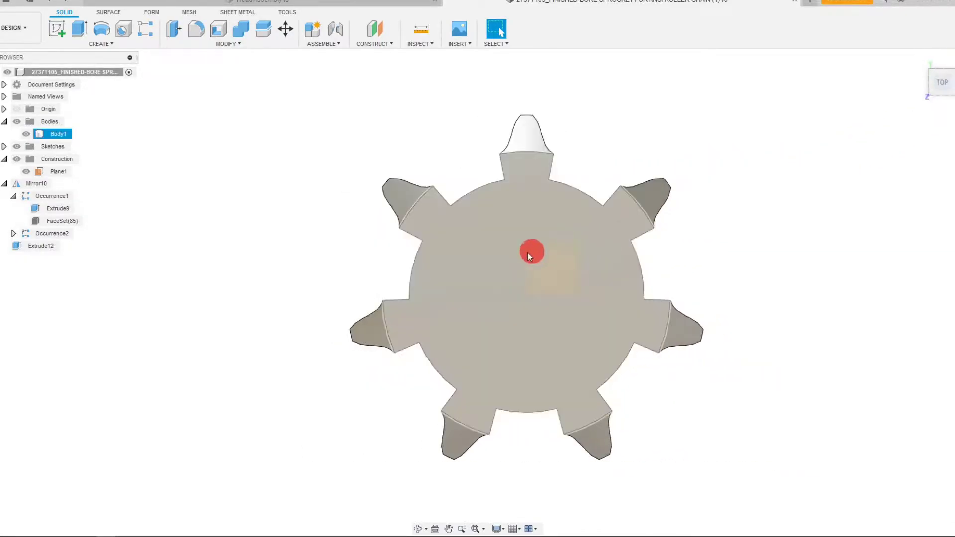
click(925, 84)
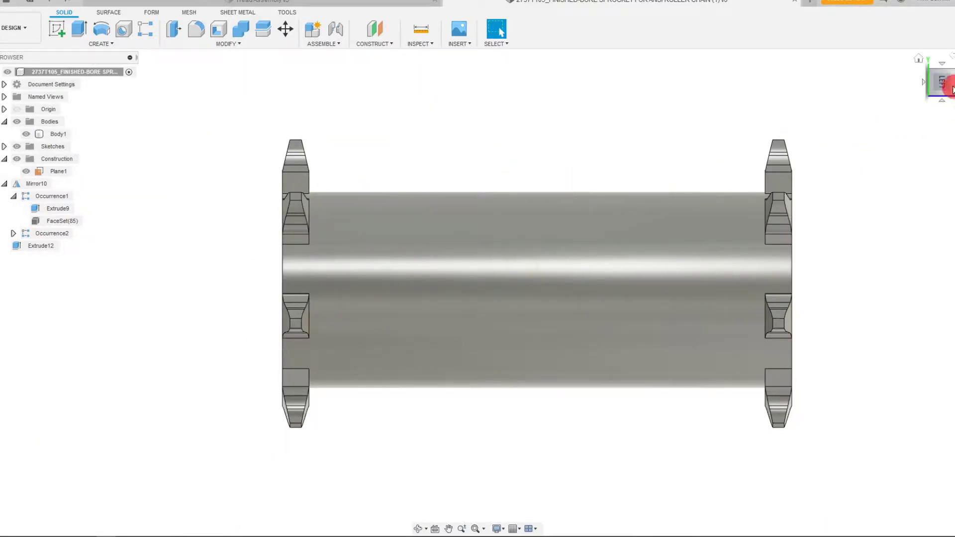
click(951, 86)
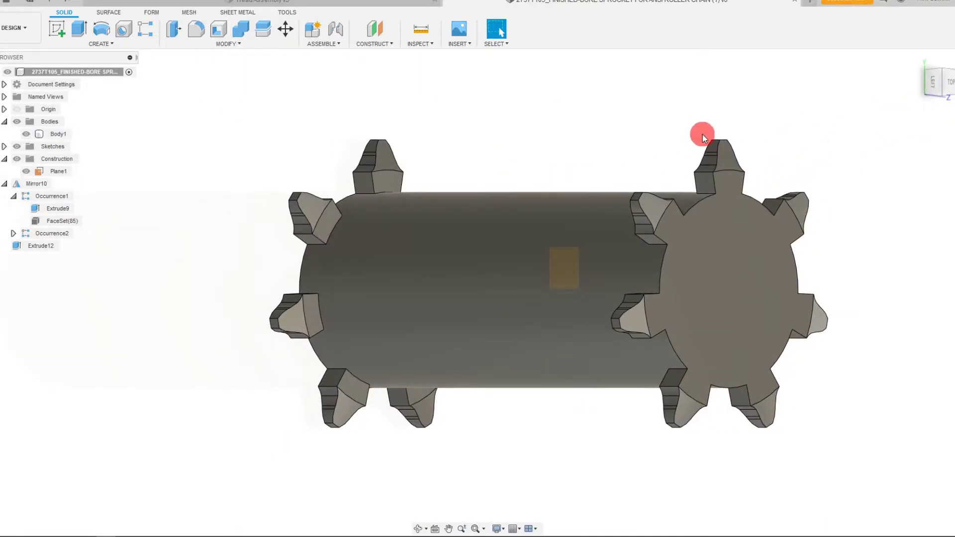
- Measure the distance between matching tooth-tip vertices on the sprocket's two tooth sets
click(421, 31)
scroll(636, 199, up, 5)
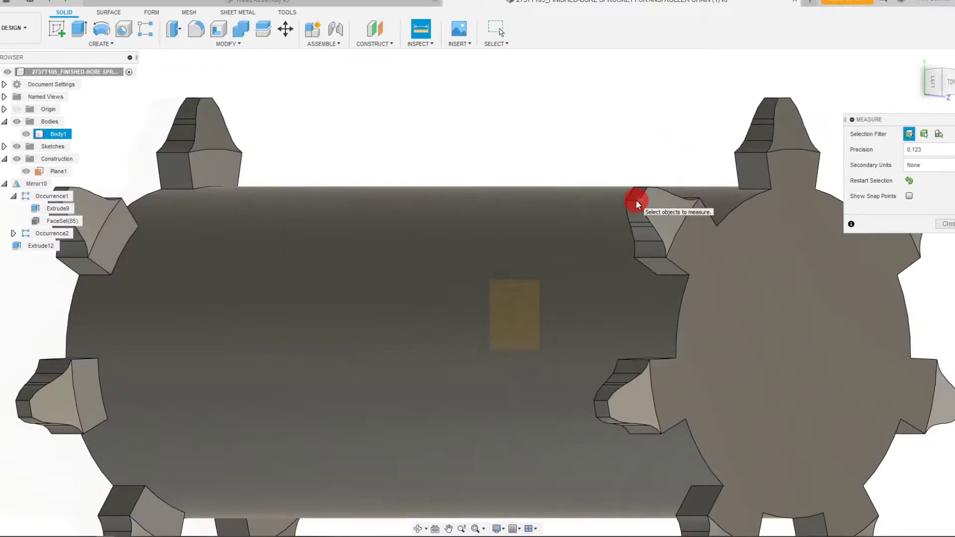
scroll(634, 201, down, 2)
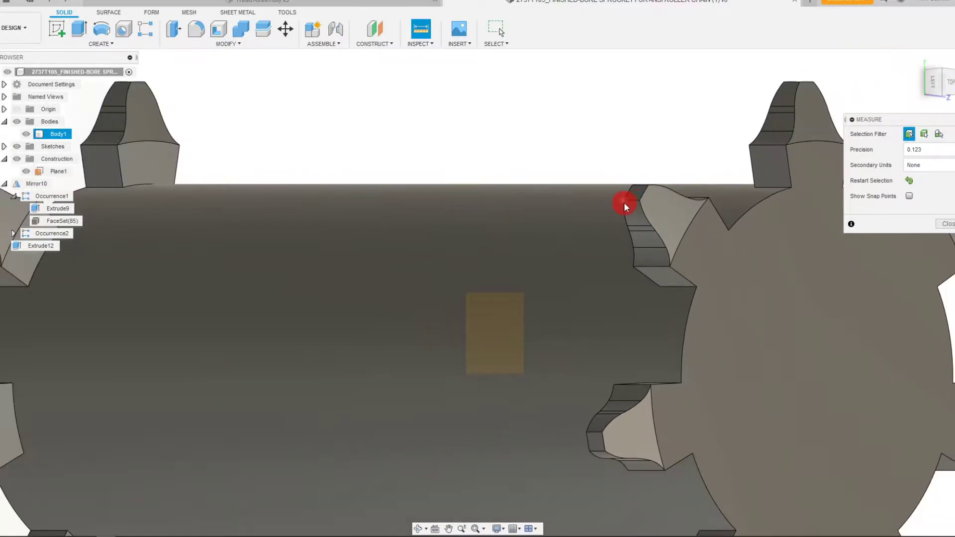
click(624, 201)
scroll(624, 202, down, 3)
scroll(284, 203, up, 5)
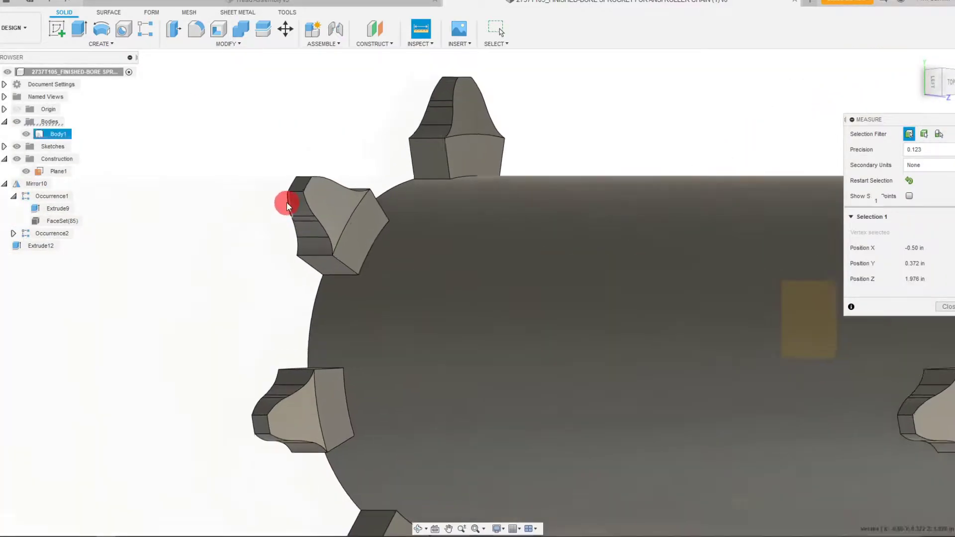
click(288, 190)
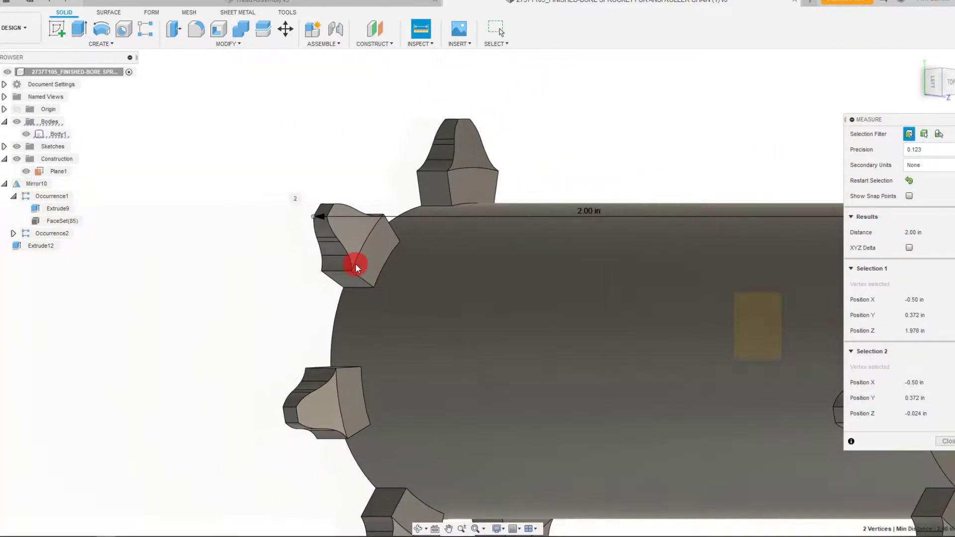
scroll(354, 264, down, 3)
scroll(355, 263, down, 2)
scroll(678, 298, up, 2)
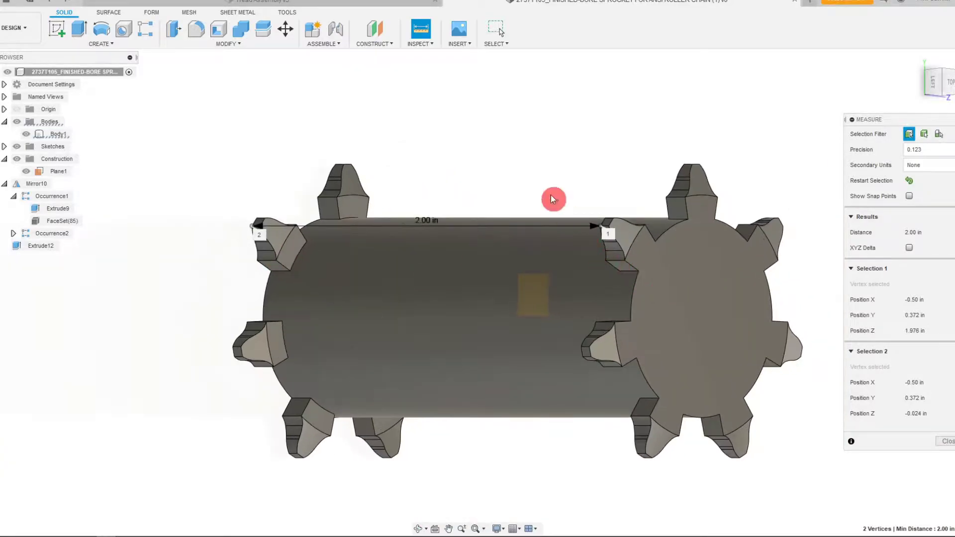
- Switch back to the tread assembly and examine the sprocket end of the tread from the opposite side
click(398, 5)
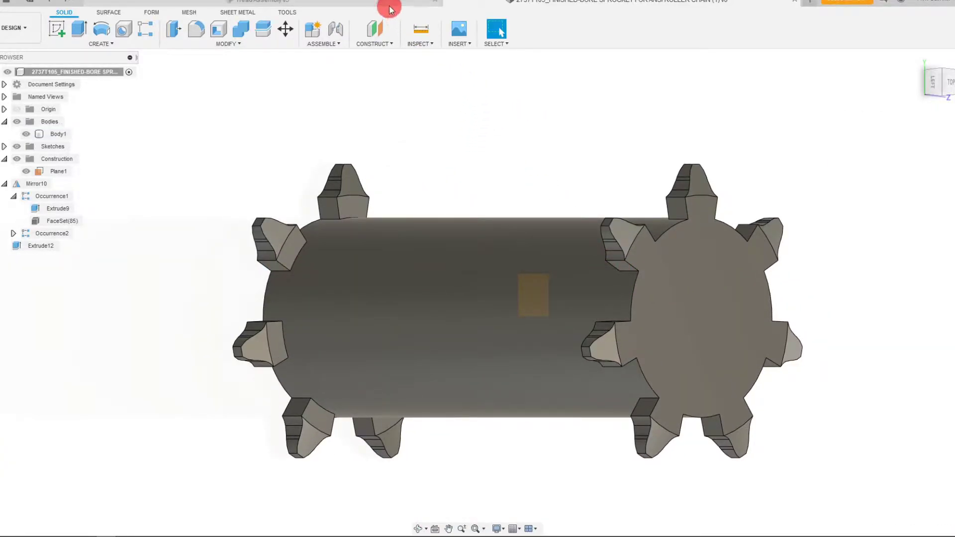
scroll(547, 179, down, 3)
scroll(736, 244, up, 3)
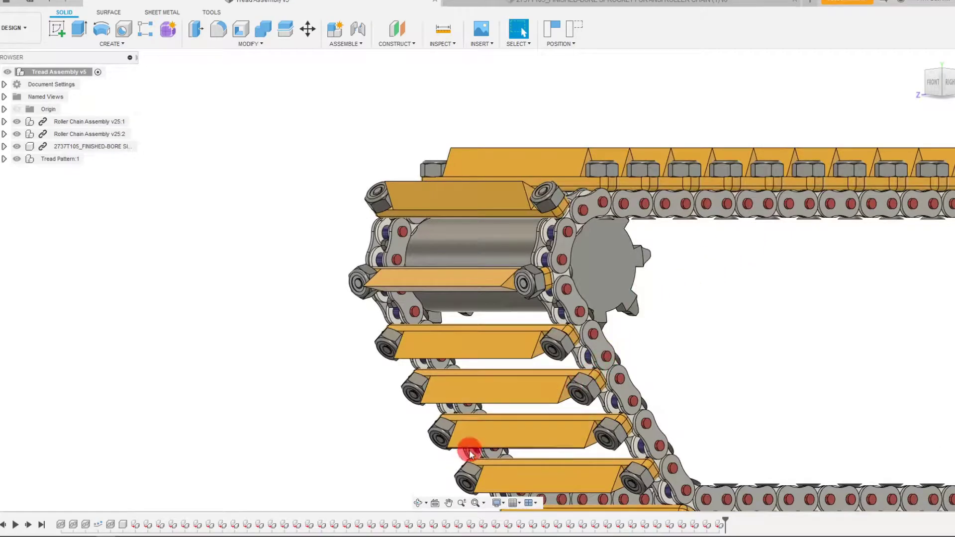
click(429, 505)
drag(660, 338, 475, 339)
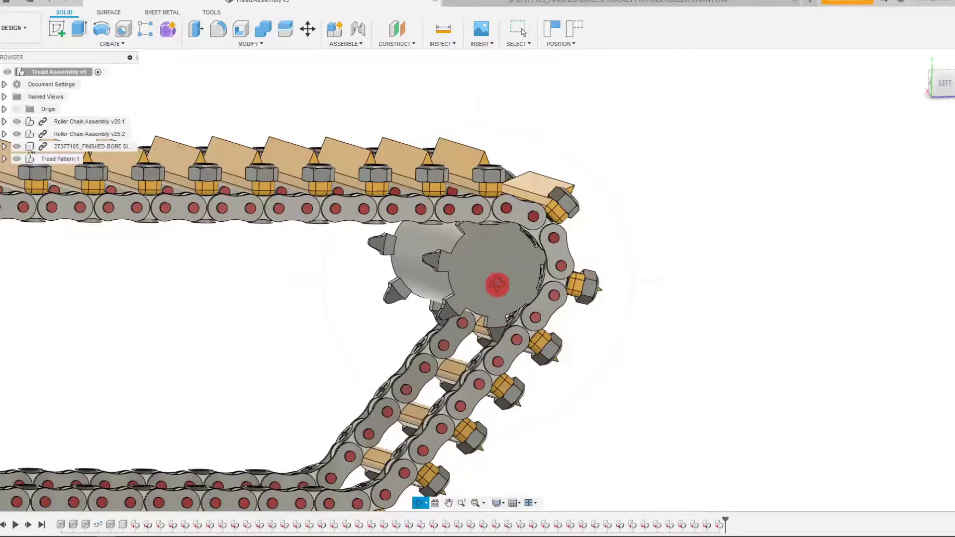
key(Escape)
scroll(660, 301, down, 5)
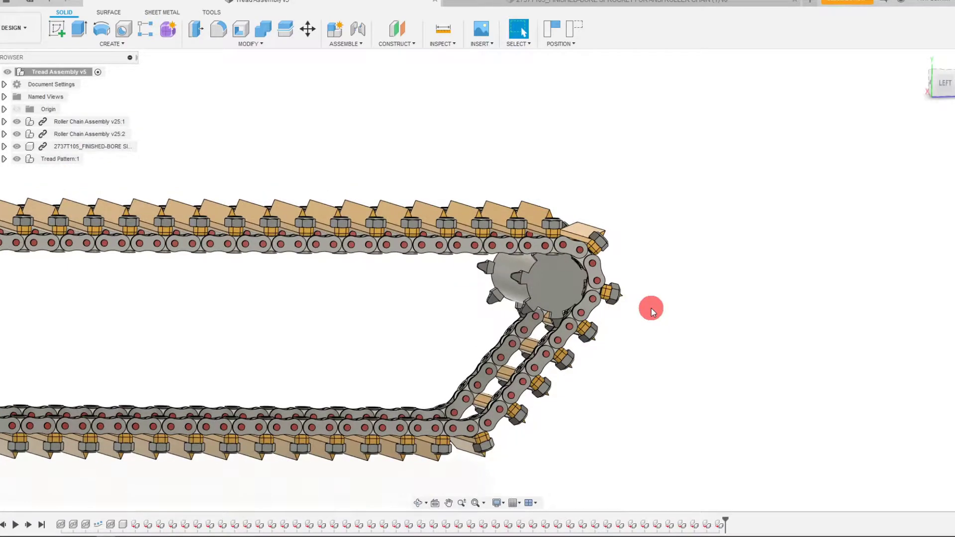
scroll(651, 308, up, 5)
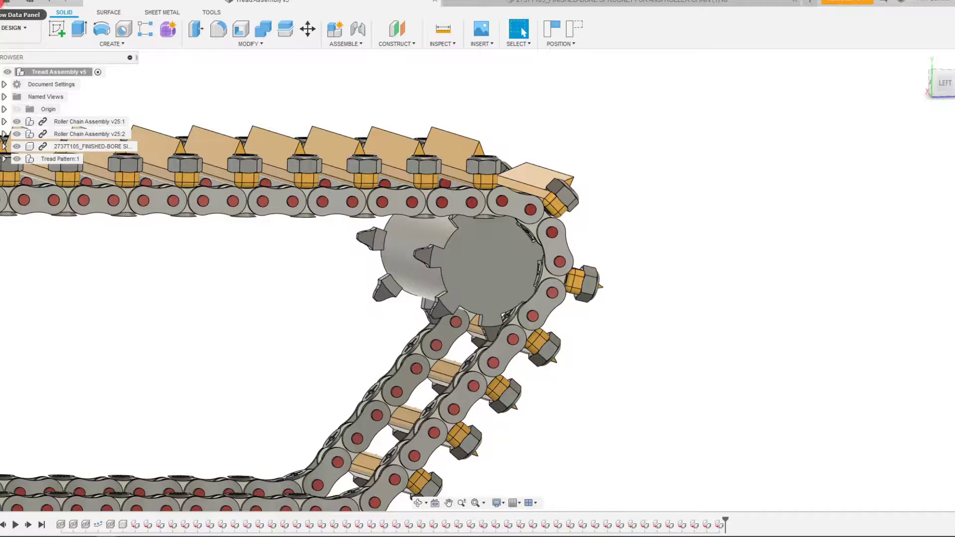
- Insert the 124 RPM Econ Gear Motor- 638352 component from the Robot project into the tread assembly
click(22, 15)
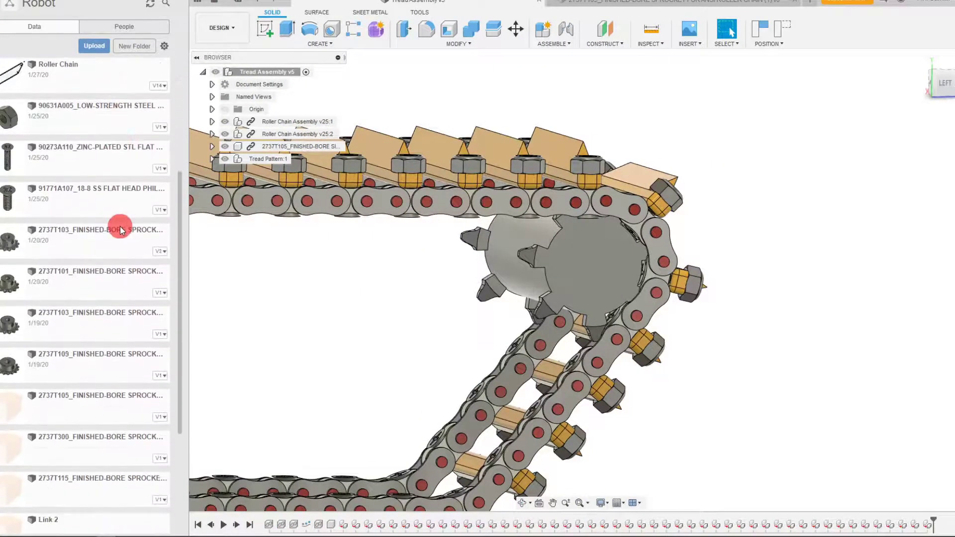
scroll(120, 229, down, 4)
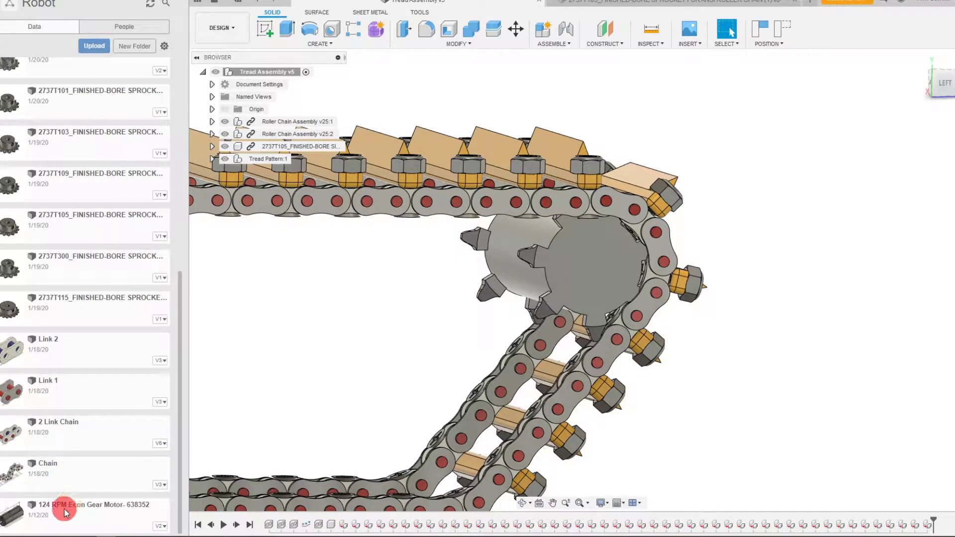
drag(71, 513, 742, 231)
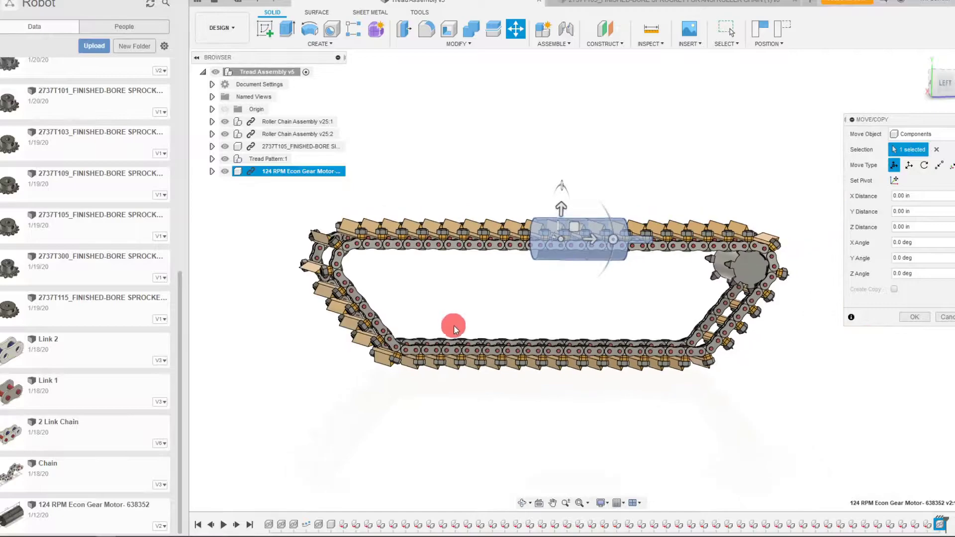
- Rotate the inserted gear motor by -90 degrees about the Y axis so it lies crosswise to the tread
scroll(695, 193, up, 2)
drag(954, 87, 951, 88)
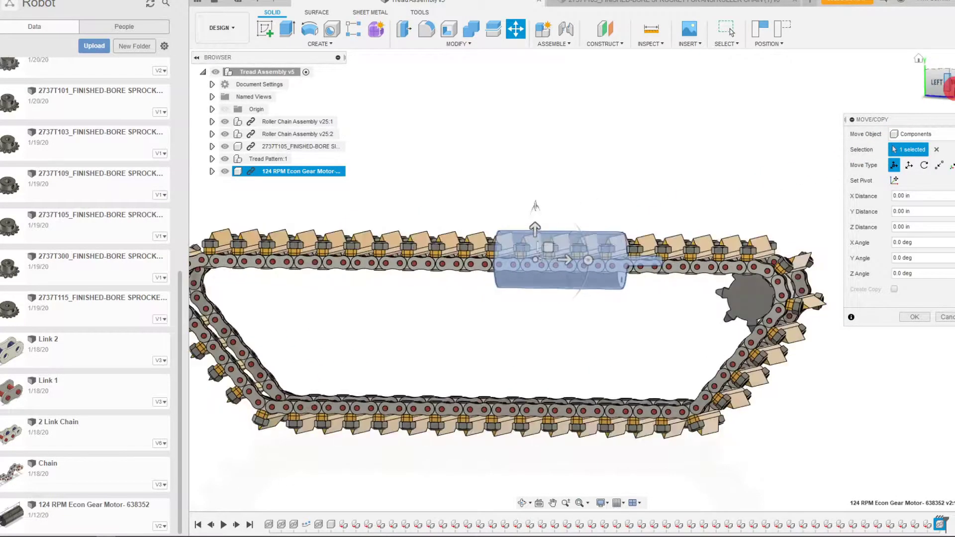
click(948, 87)
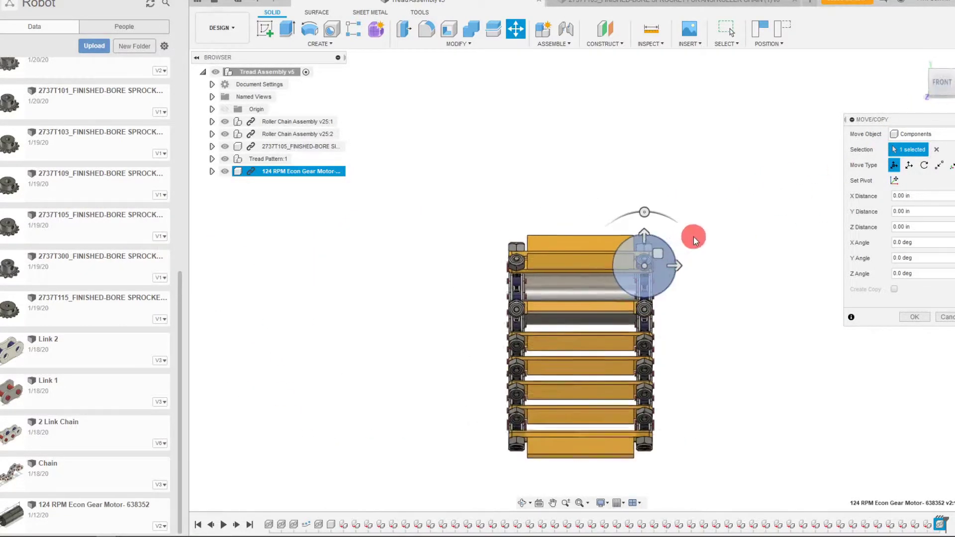
click(938, 82)
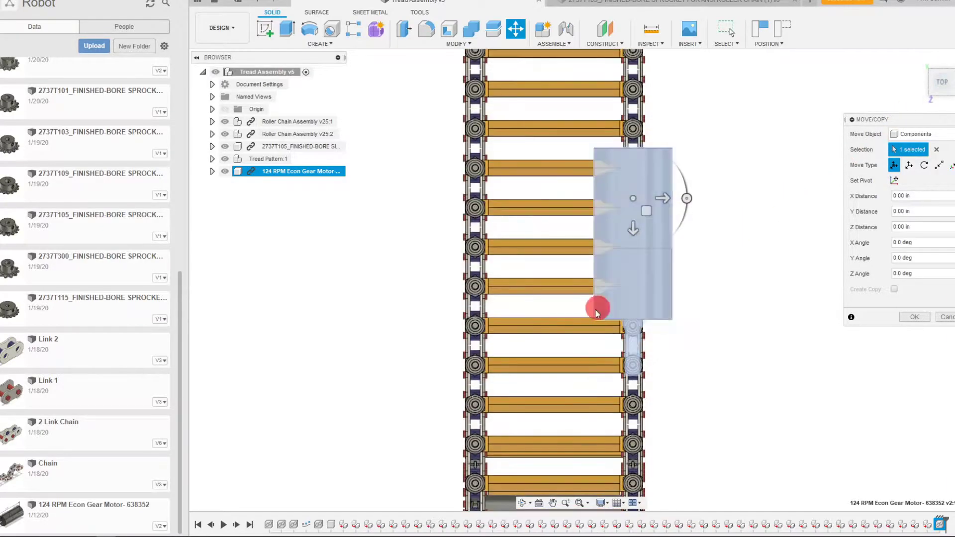
drag(685, 241, 601, 344)
scroll(413, 295, down, 2)
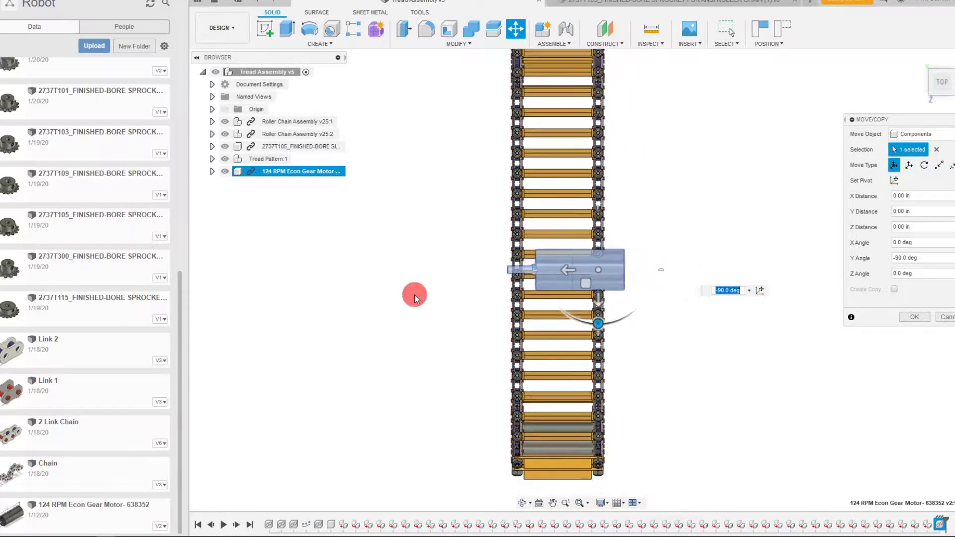
click(180, 5)
click(913, 317)
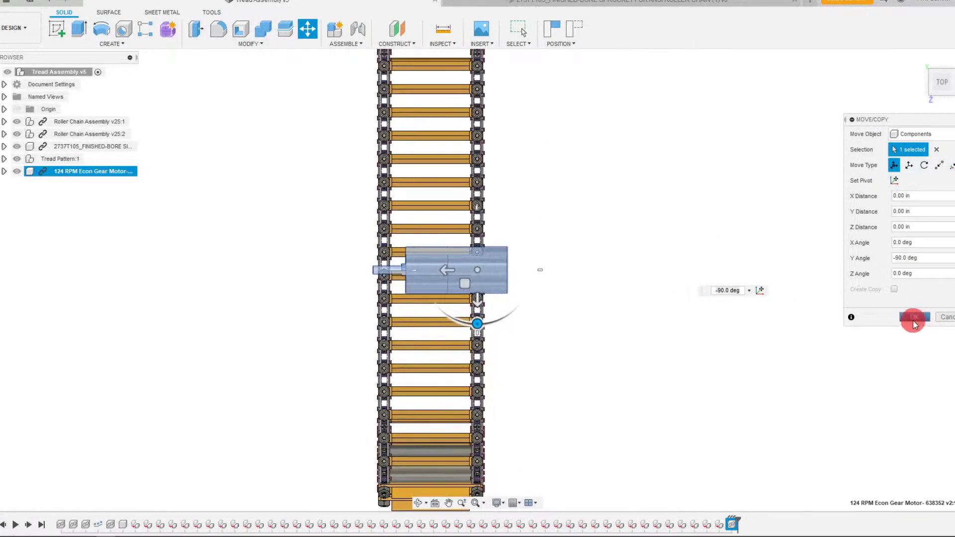
- Move the gear motor off the tread into the open space beside it
click(944, 88)
click(941, 96)
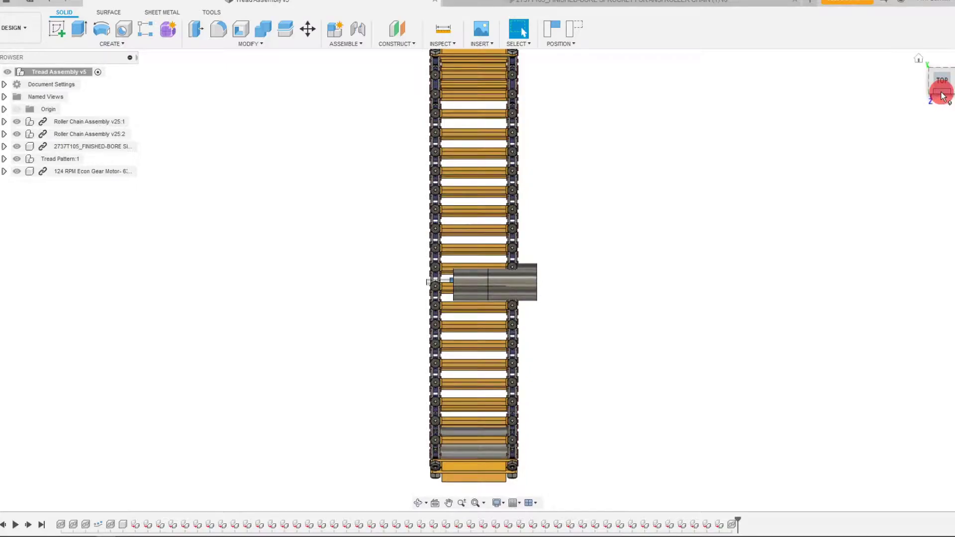
click(951, 87)
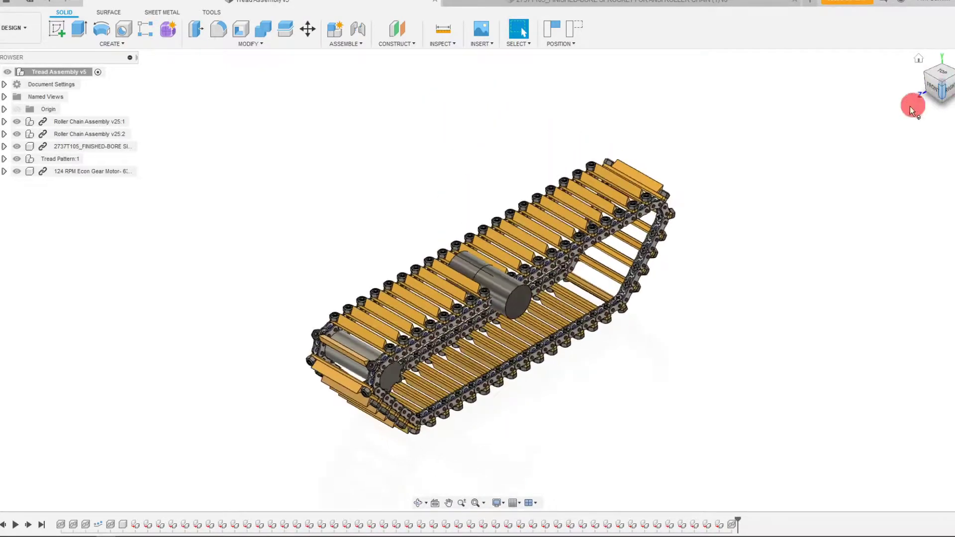
scroll(383, 382, up, 3)
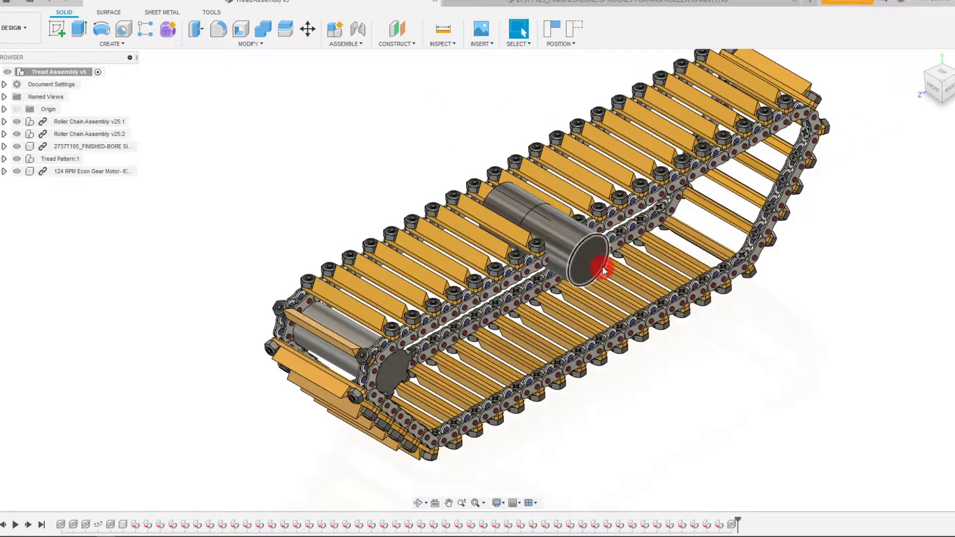
drag(529, 241, 330, 217)
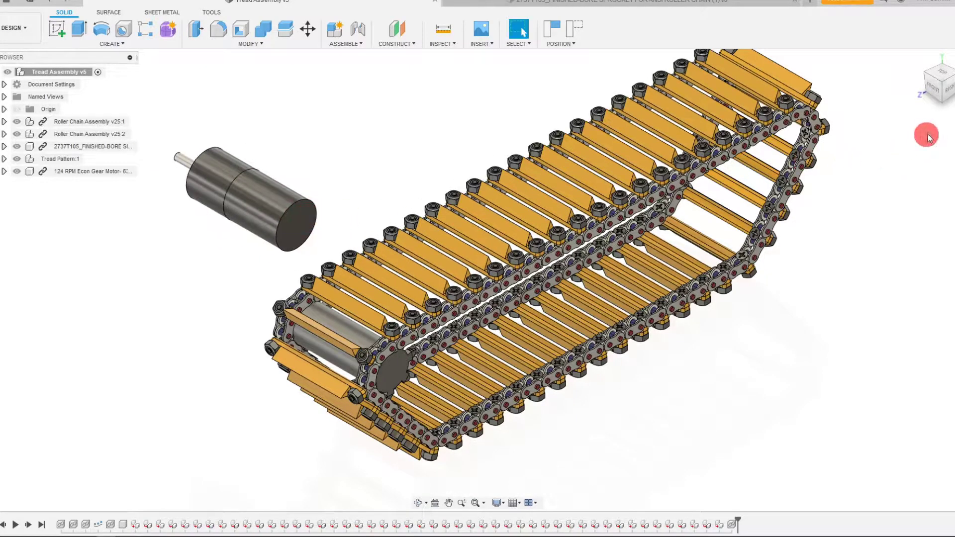
click(929, 82)
drag(926, 75, 717, 283)
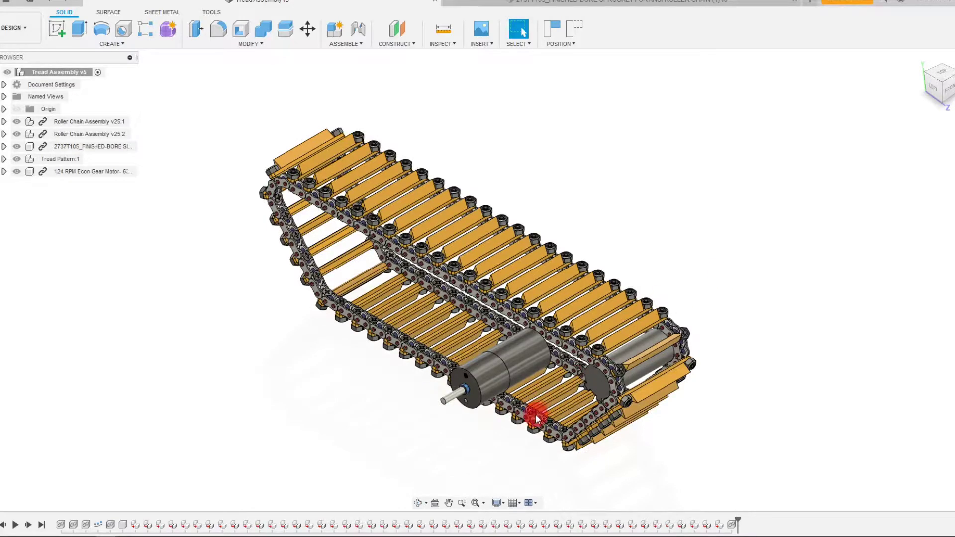
drag(537, 418, 500, 336)
click(501, 336)
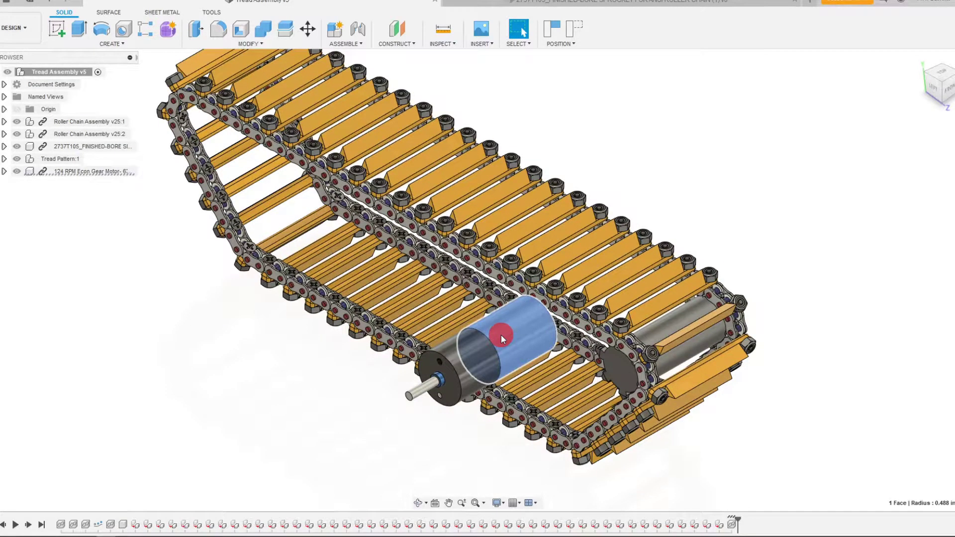
- Rotate the gear motor by 180 degrees about the Y axis so its shaft points toward the tread
click(52, 175)
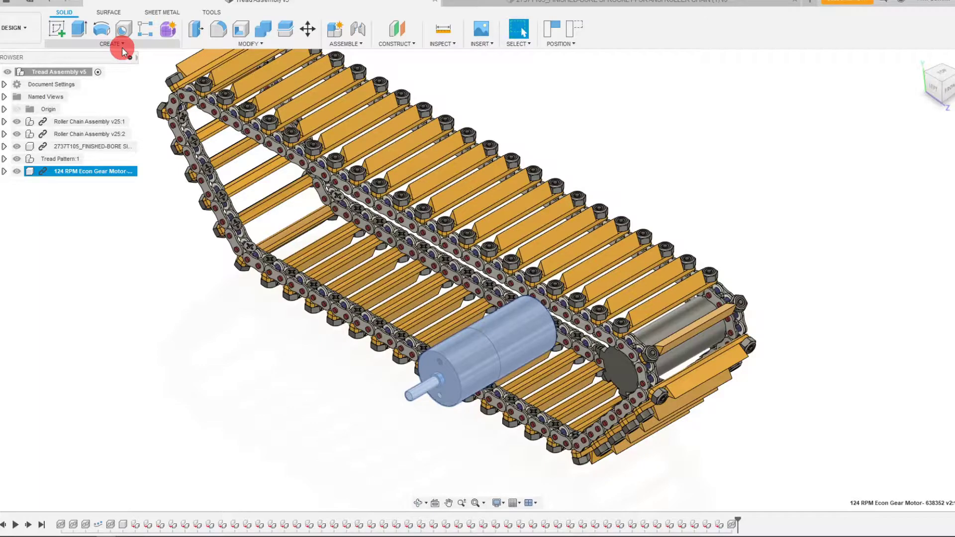
click(308, 28)
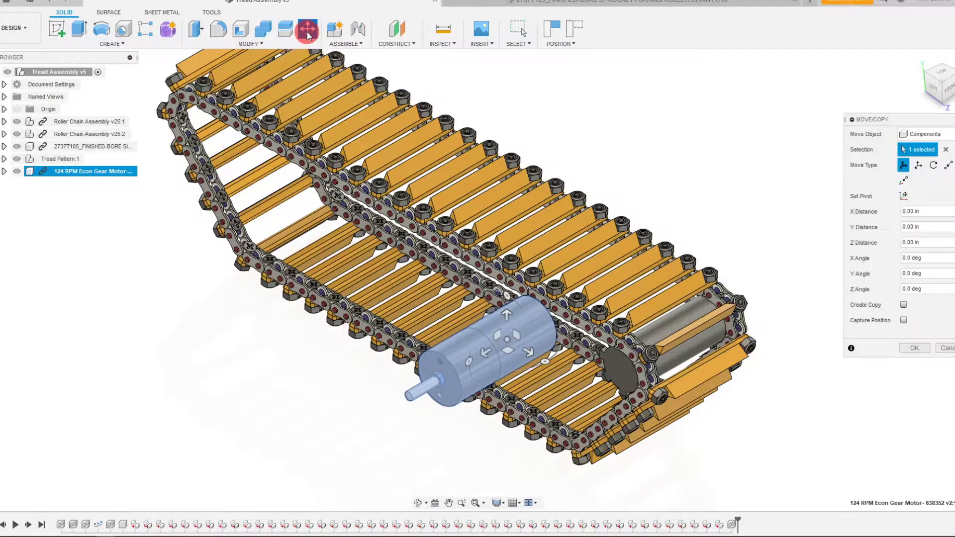
click(528, 368)
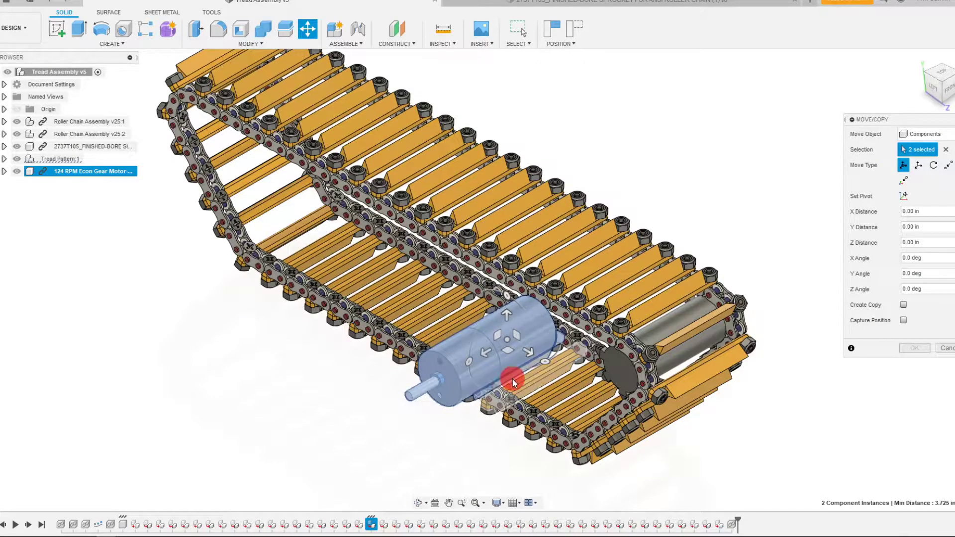
scroll(512, 377, up, 3)
click(512, 378)
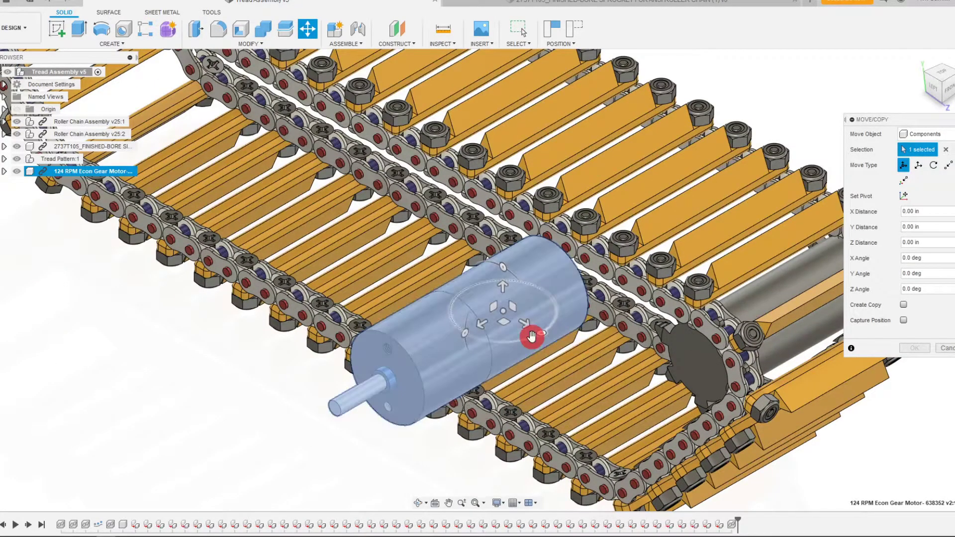
drag(533, 330, 368, 194)
scroll(354, 458, down, 3)
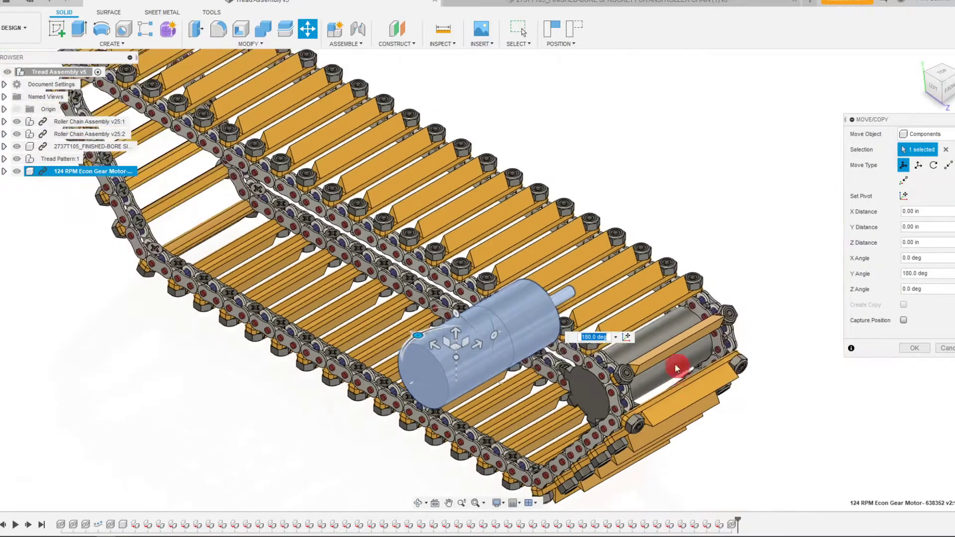
scroll(674, 268, down, 2)
click(913, 350)
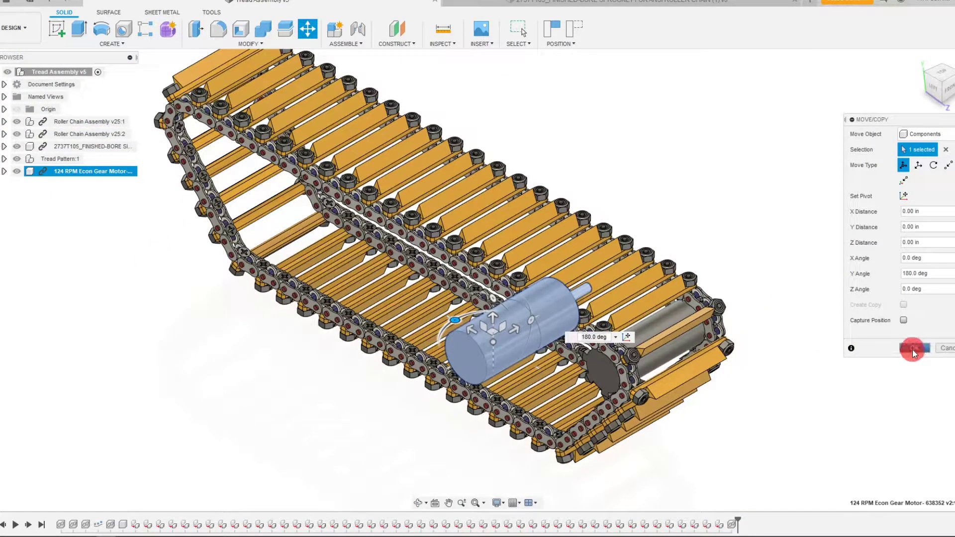
- Examine the gear motor's shaft end and mounting holes from the opposite side of the tread assembly
scroll(571, 349, up, 3)
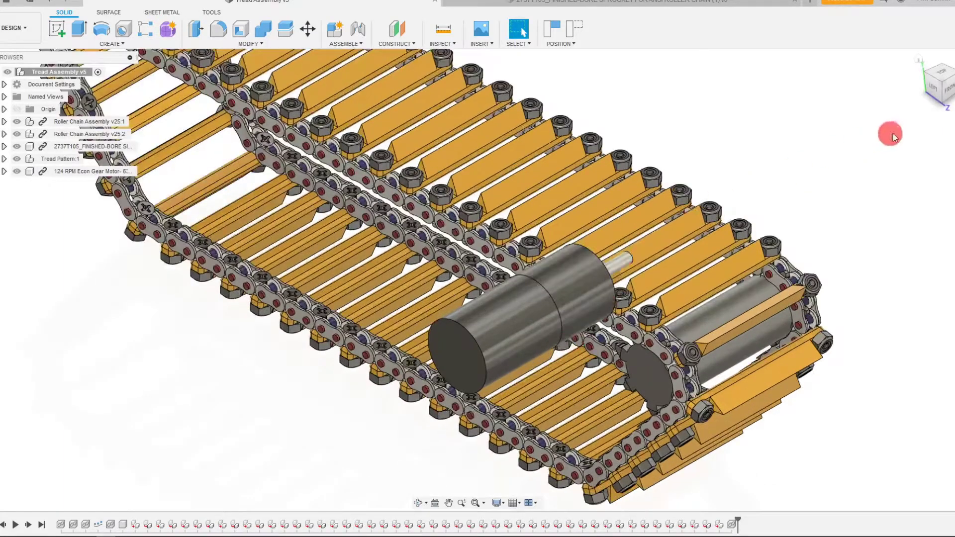
click(953, 74)
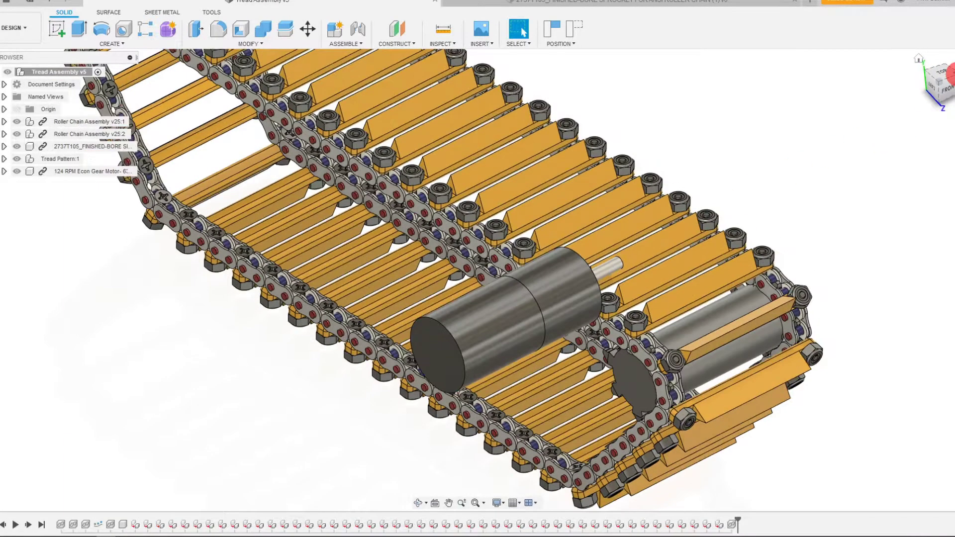
scroll(852, 219, down, 2)
scroll(260, 283, up, 3)
drag(427, 210, 337, 154)
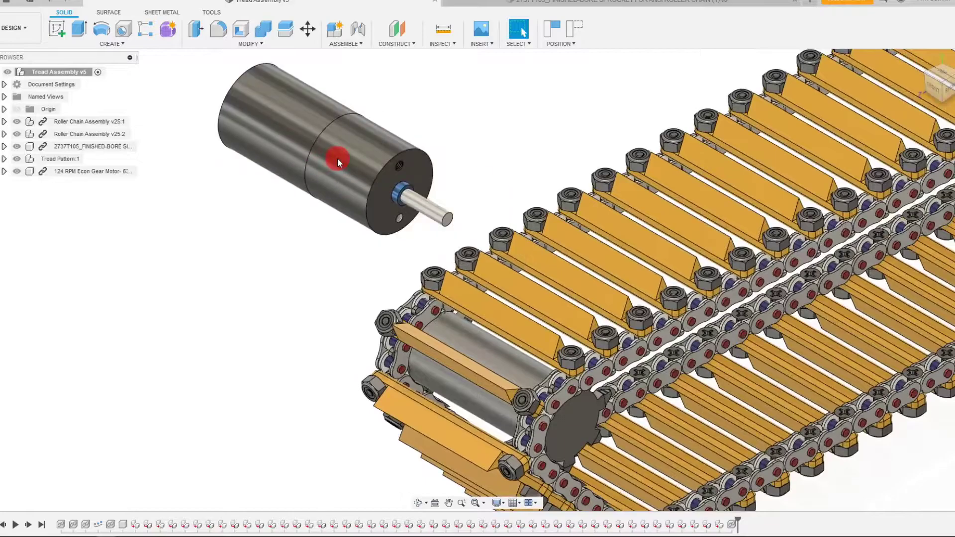
scroll(432, 214, down, 2)
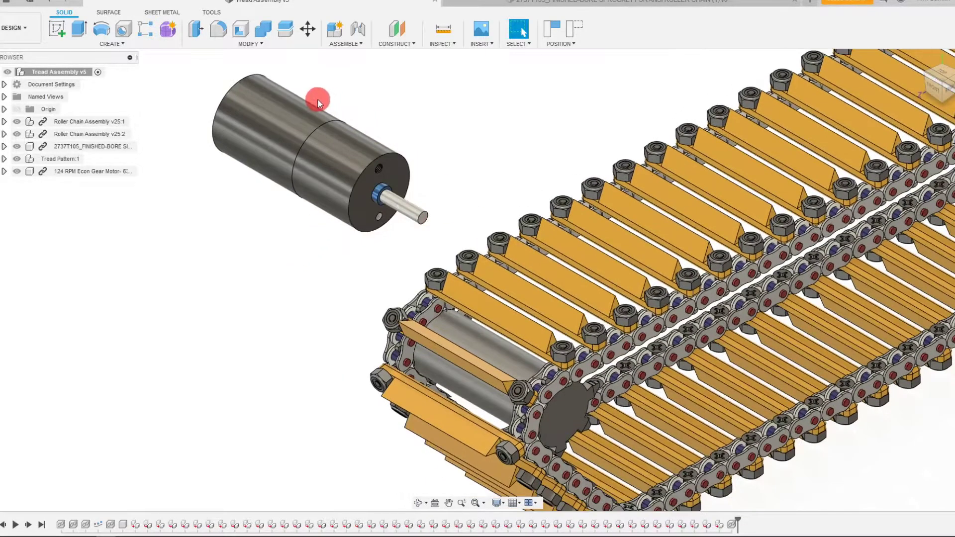
scroll(317, 98, up, 3)
scroll(492, 186, down, 1)
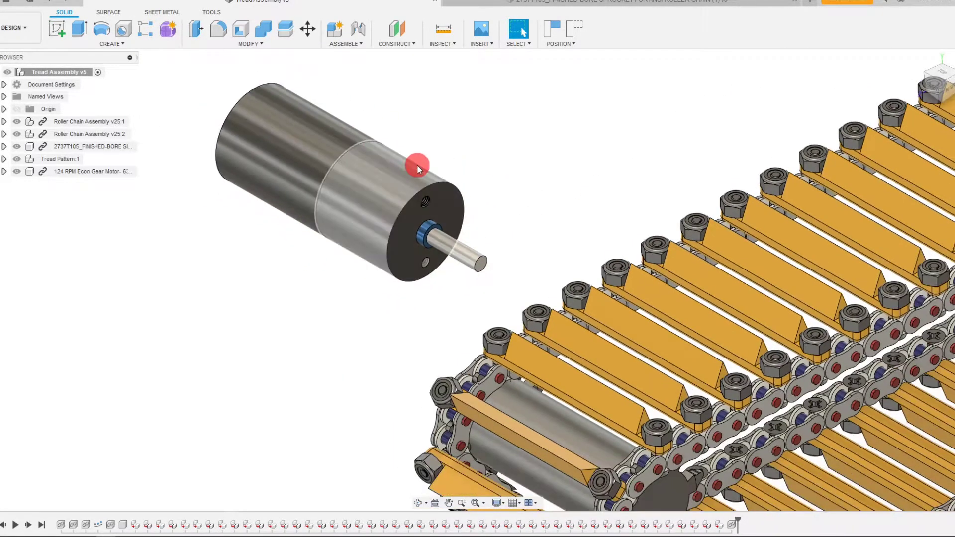
scroll(416, 165, up, 1)
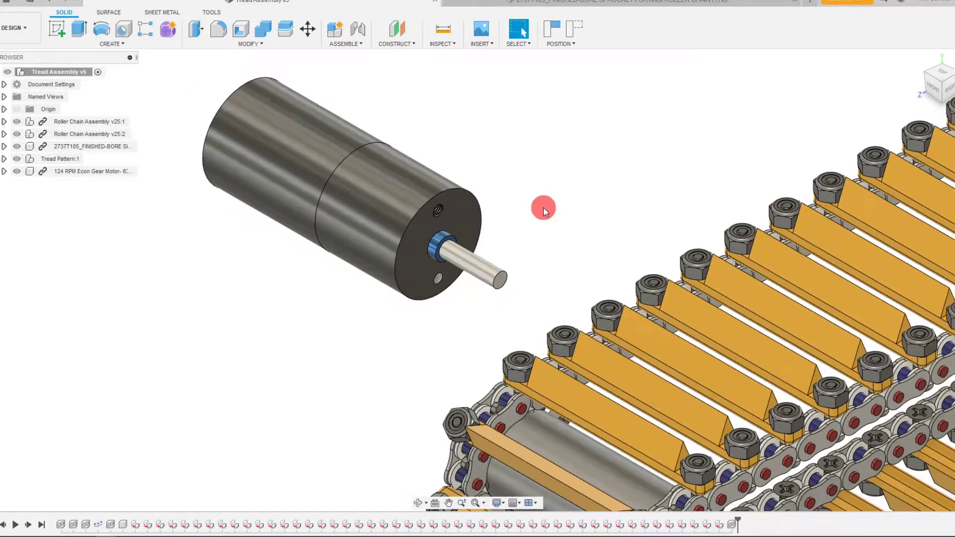
scroll(321, 163, up, 1)
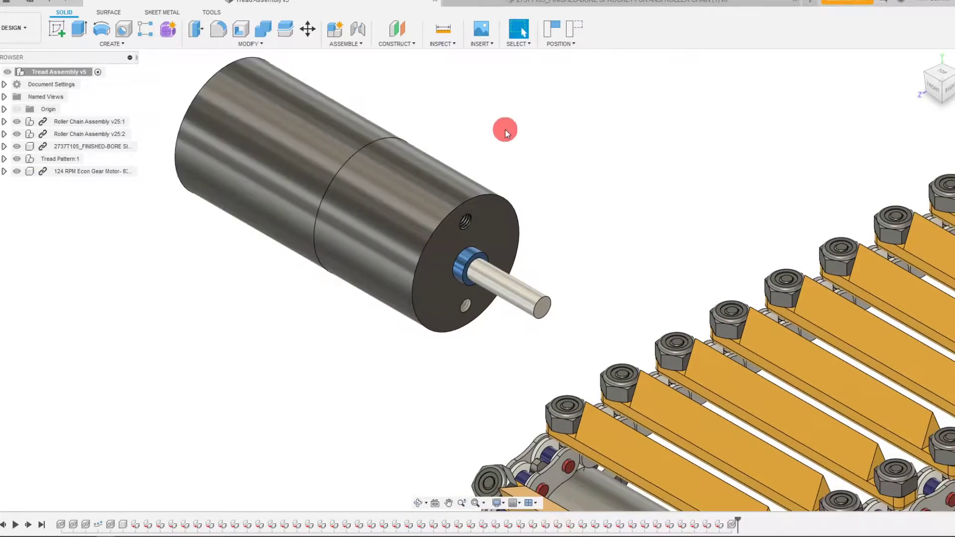
- Inspect the motor's output shaft in relation to the end face of the sprocket it has to drive
shift+middle_drag(507, 297, 574, 298)
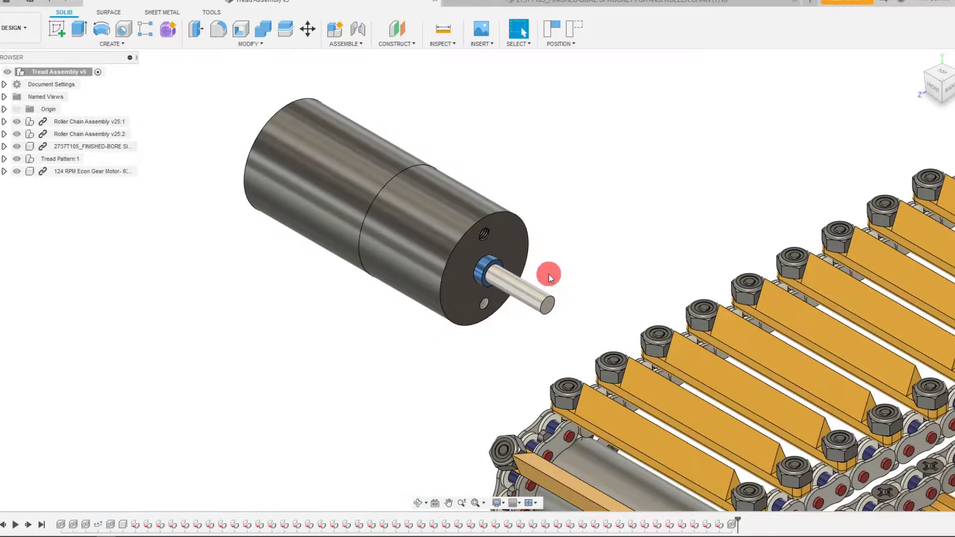
click(533, 302)
click(574, 288)
scroll(556, 248, down, 2)
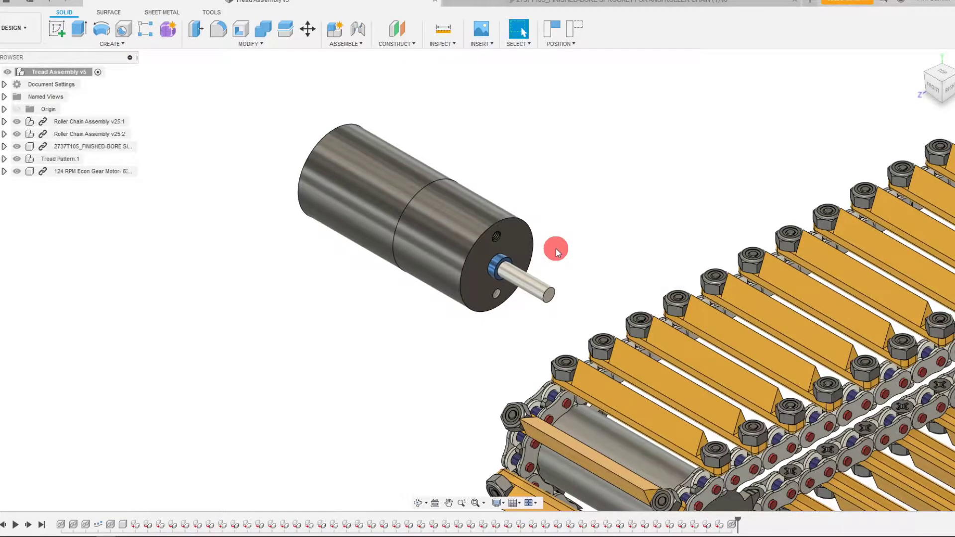
scroll(551, 276, up, 3)
scroll(547, 268, down, 4)
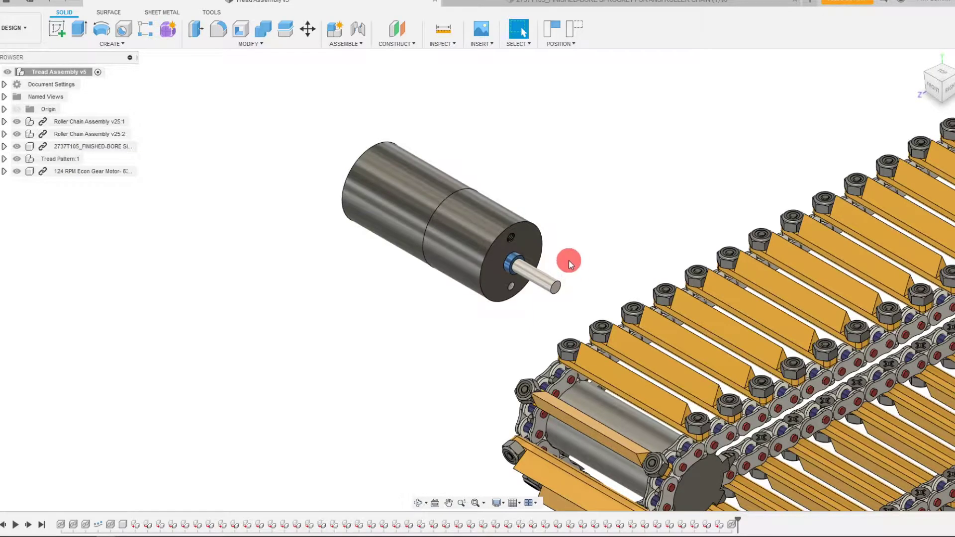
scroll(569, 260, down, 2)
scroll(692, 457, up, 2)
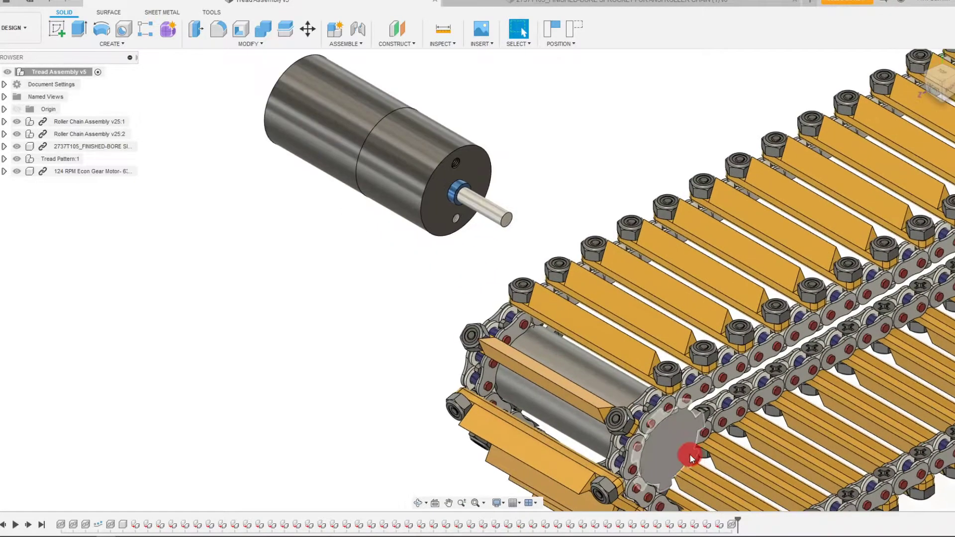
scroll(676, 443, down, 1)
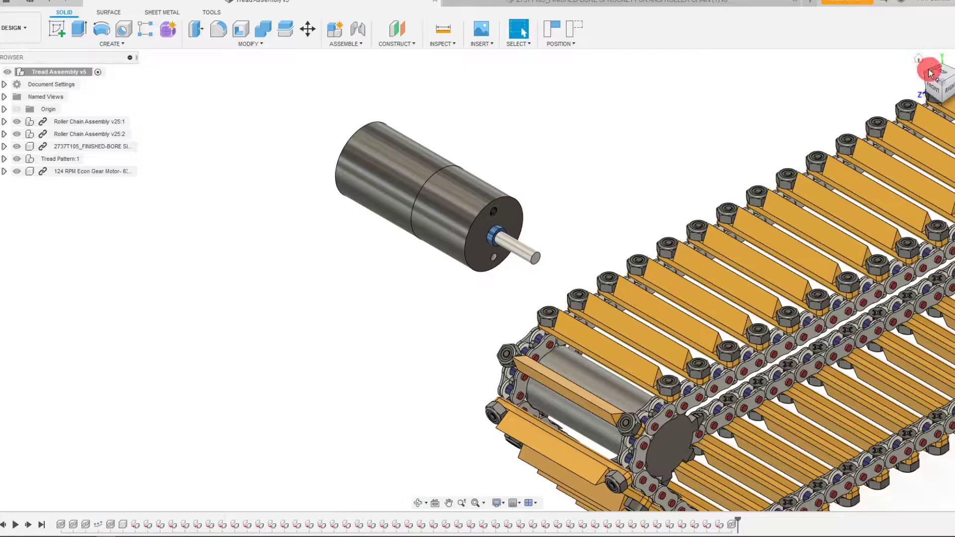
- Open the appearance settings for the double-ended sprocket component
drag(927, 74, 599, 204)
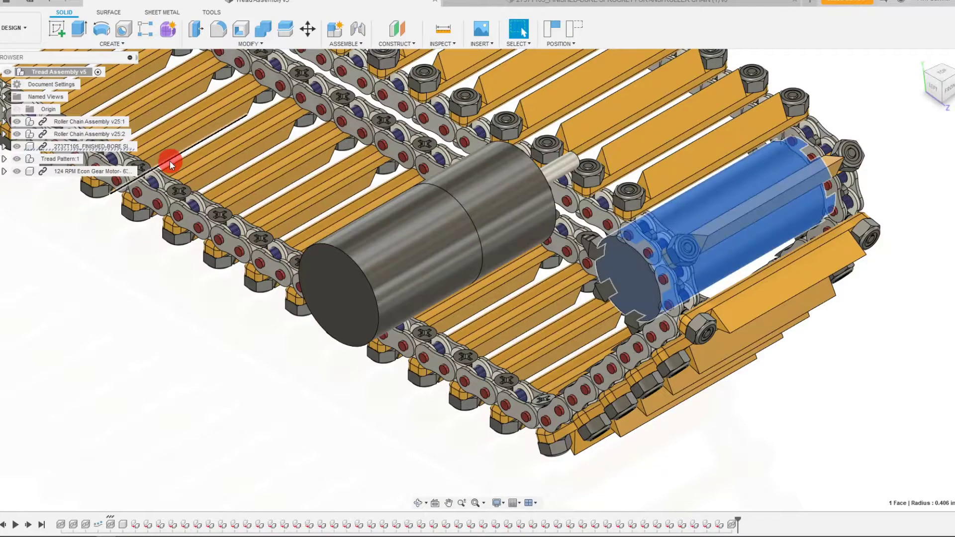
right_click(121, 147)
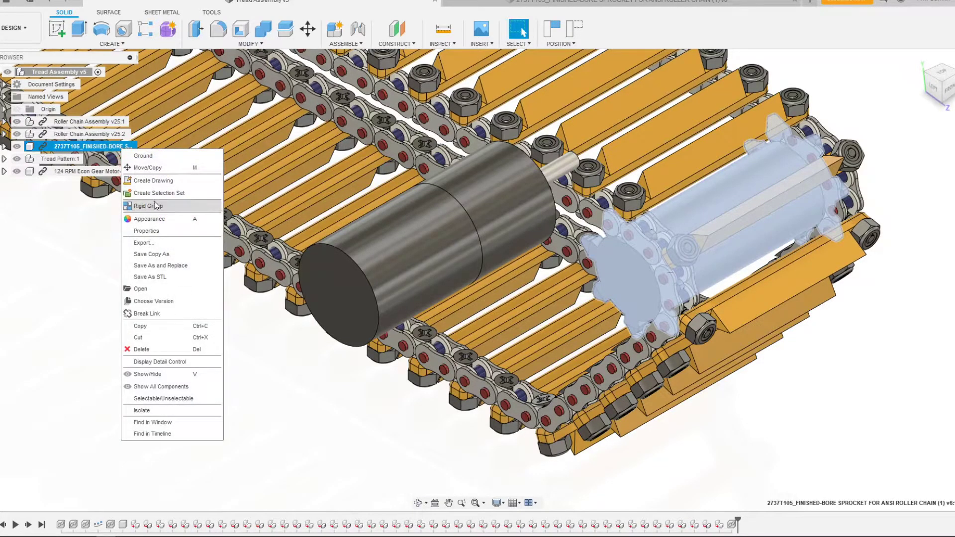
click(154, 219)
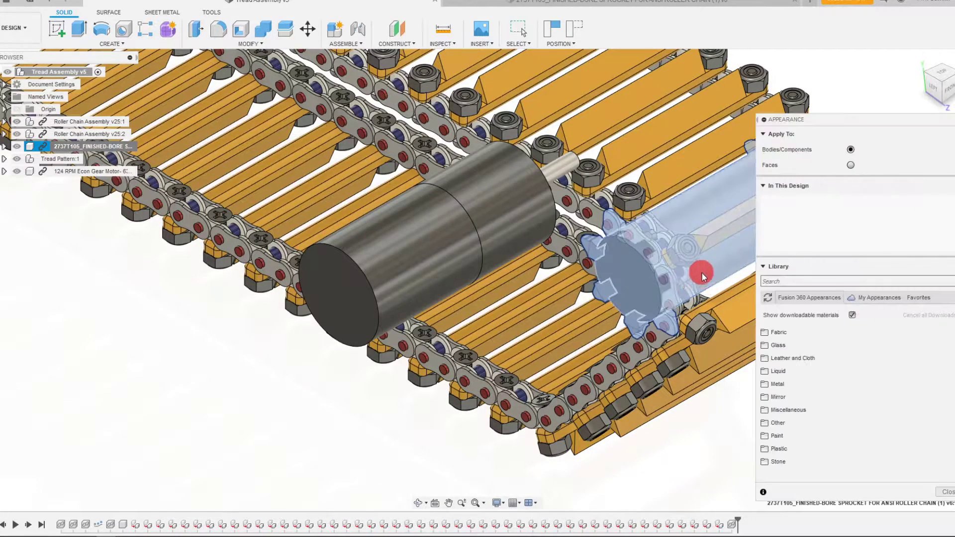
- Apply the Brass - Matte metal appearance to the double-ended sprocket
click(781, 385)
scroll(864, 408, down, 2)
click(805, 346)
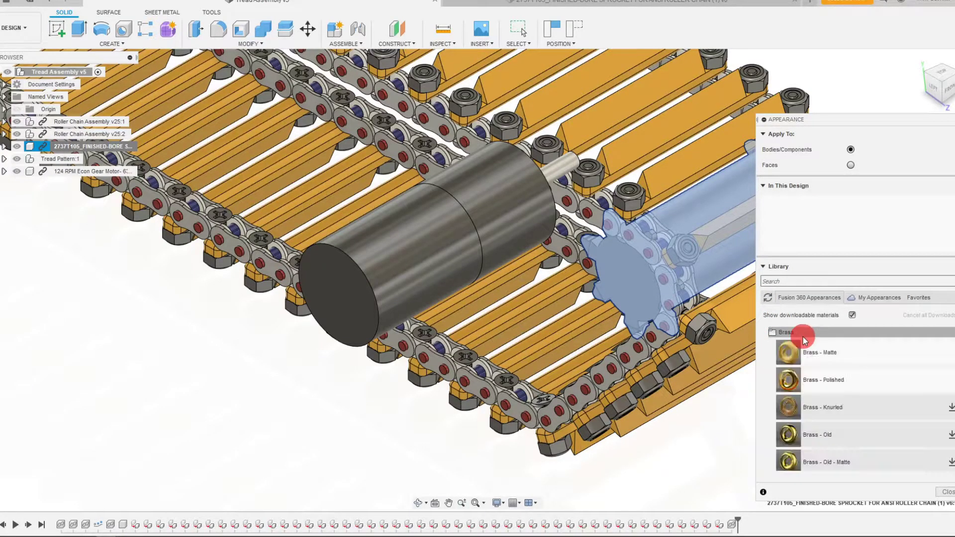
drag(852, 358, 636, 285)
- Change the sprocket's appearance to Bronze - Patina
scroll(838, 398, down, 5)
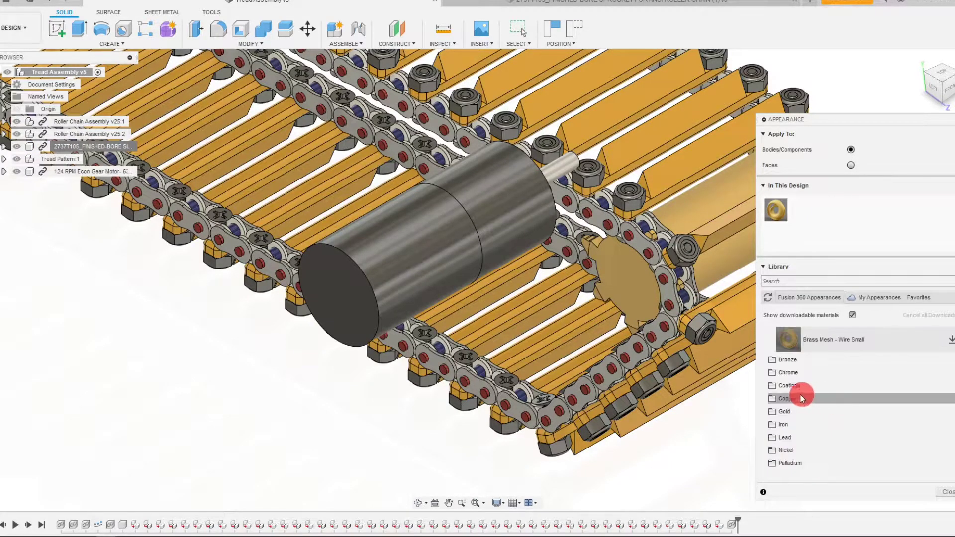
click(788, 361)
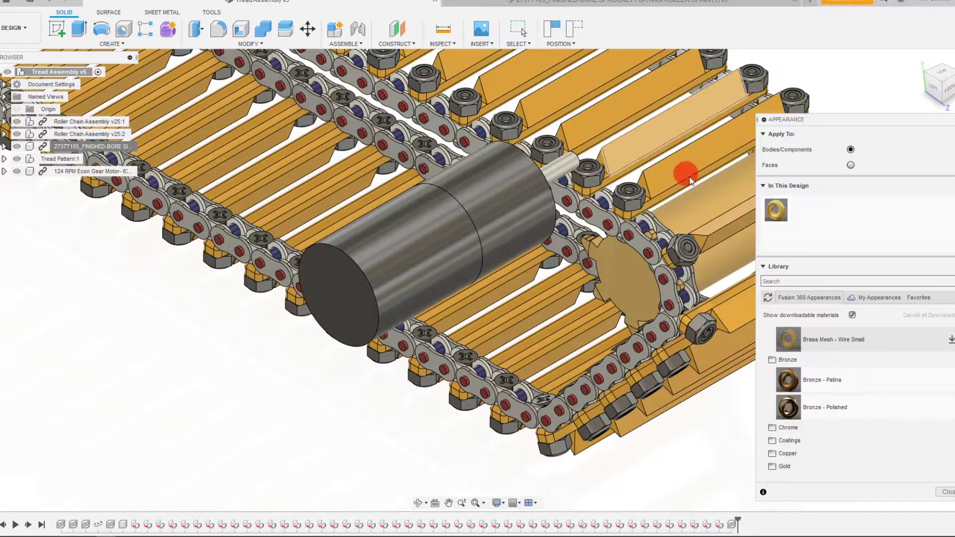
drag(829, 374, 625, 282)
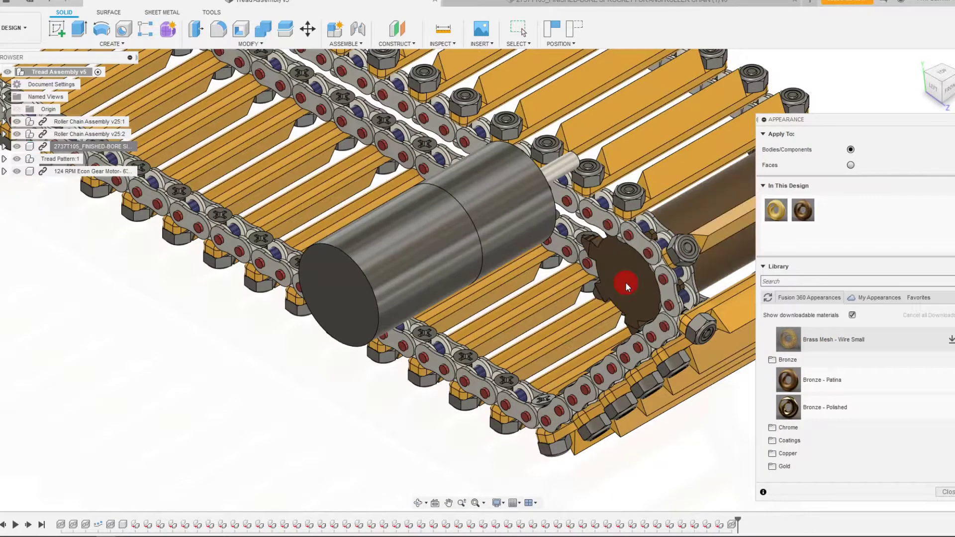
- Check the sprocket's colour from the opposite side and browse the metal appearances for a finish that contrasts with the tread
scroll(605, 396, down, 5)
scroll(741, 272, up, 3)
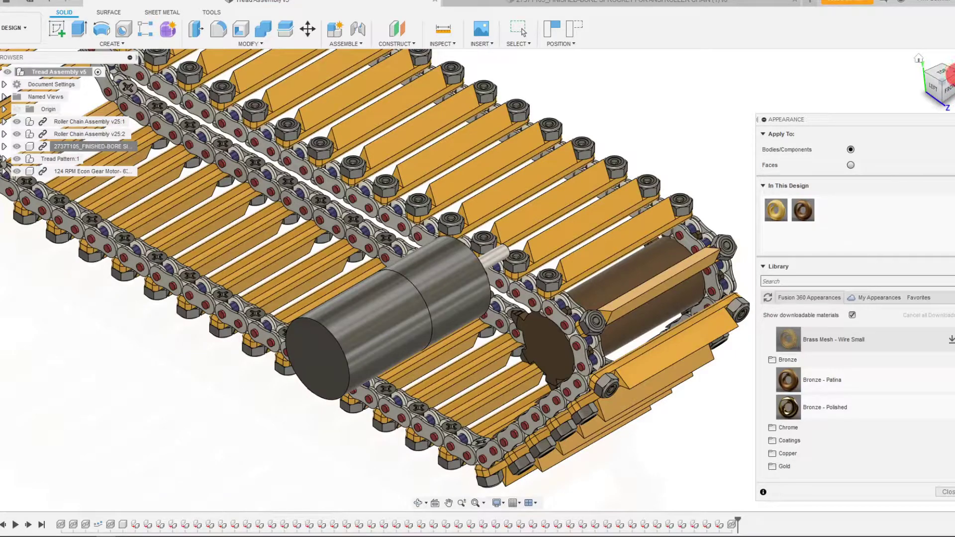
click(950, 73)
scroll(810, 398, down, 2)
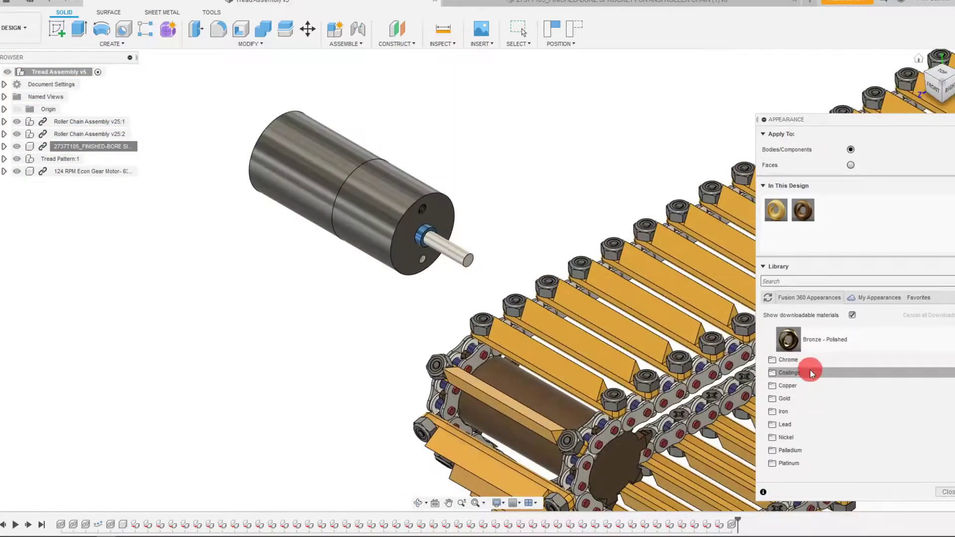
scroll(811, 373, down, 3)
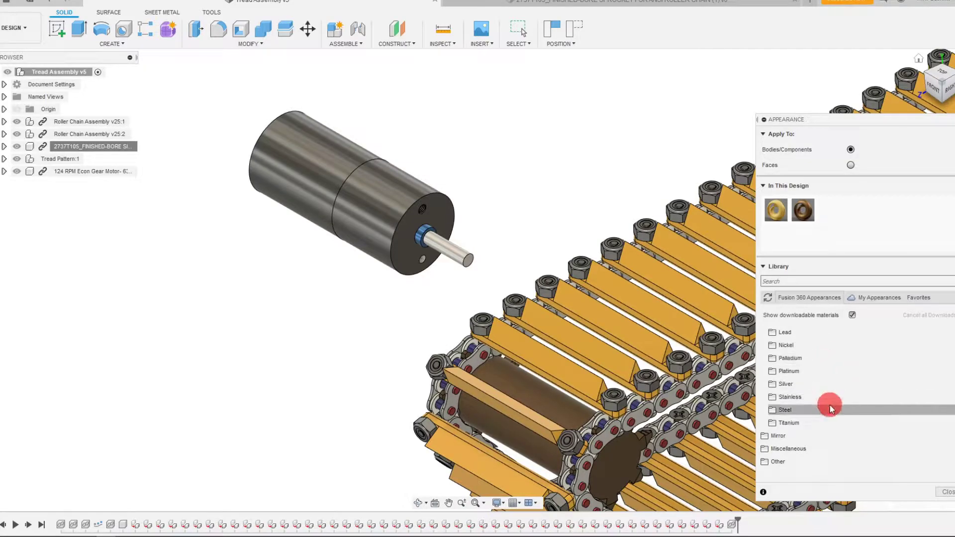
scroll(829, 405, up, 3)
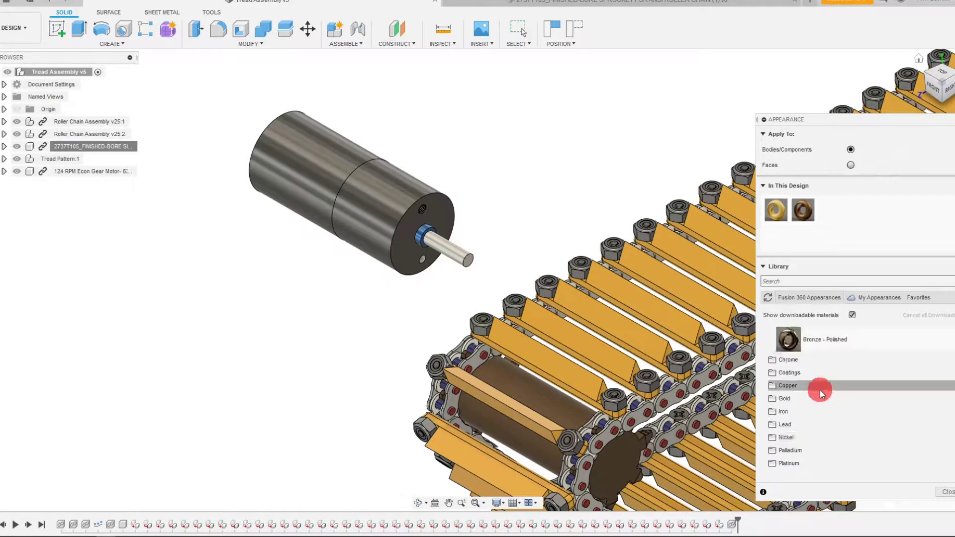
scroll(820, 390, up, 5)
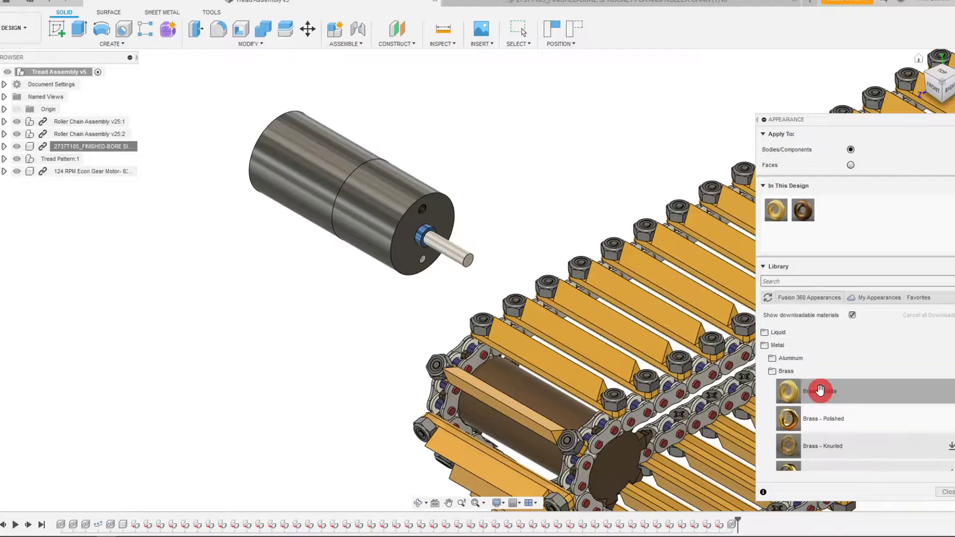
scroll(820, 390, up, 1)
scroll(820, 393, down, 6)
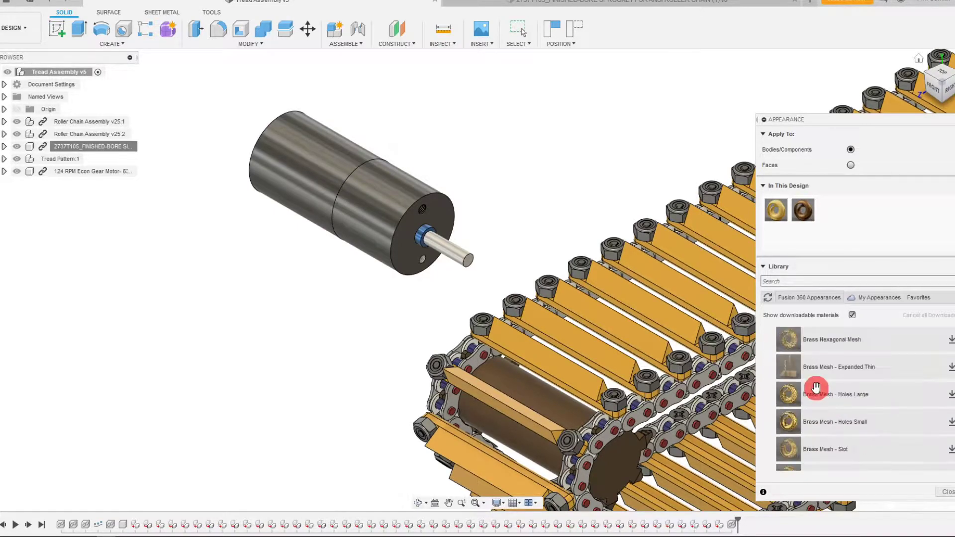
scroll(811, 398, down, 3)
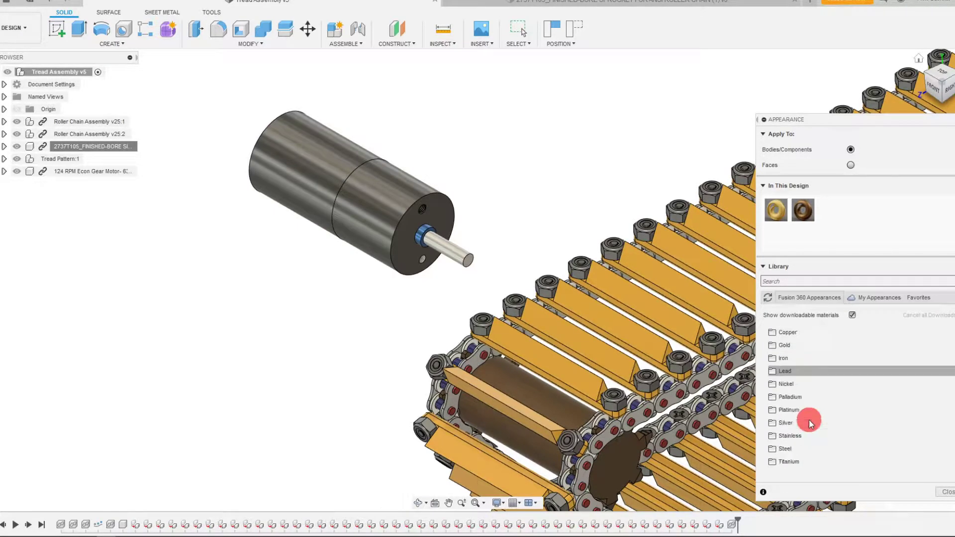
scroll(807, 438, down, 1)
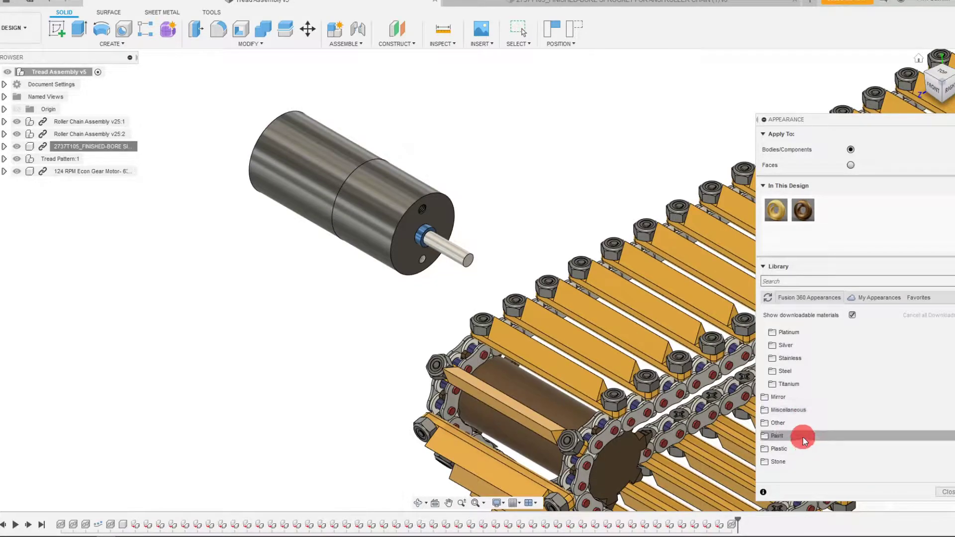
- Apply the glossy paint appearance Paint - Enamel Glossy (Green) to the double-ended sprocket and close the appearance settings
click(800, 448)
scroll(810, 428, down, 1)
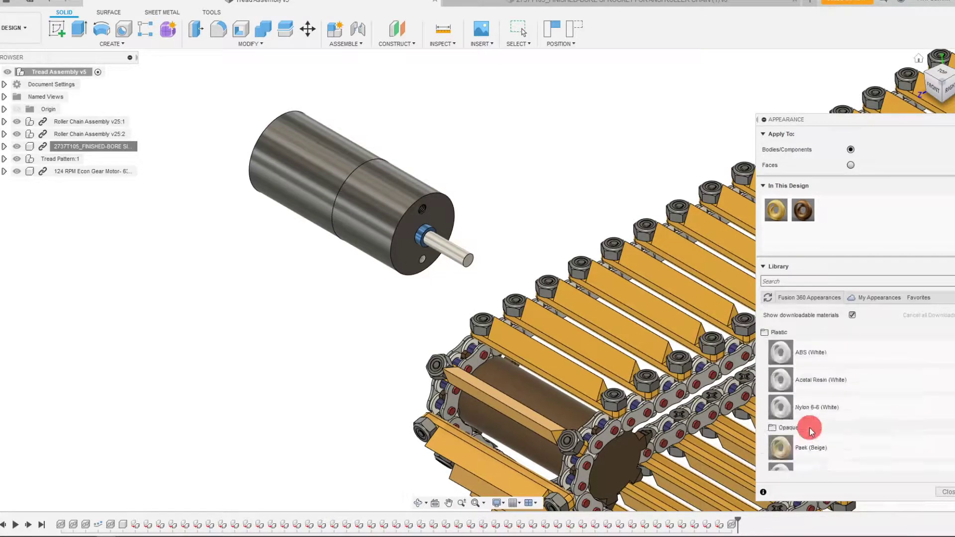
click(803, 397)
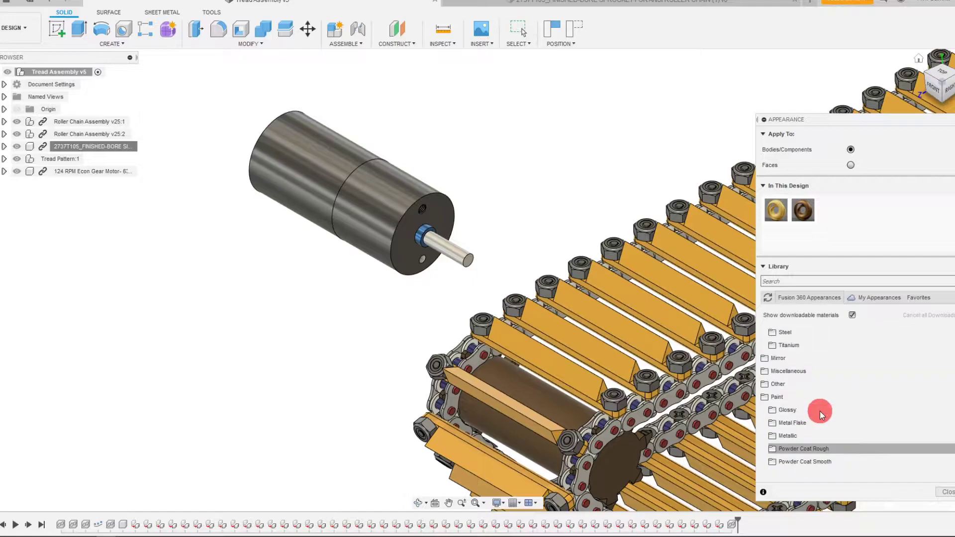
click(812, 406)
scroll(816, 401, down, 4)
scroll(817, 398, up, 1)
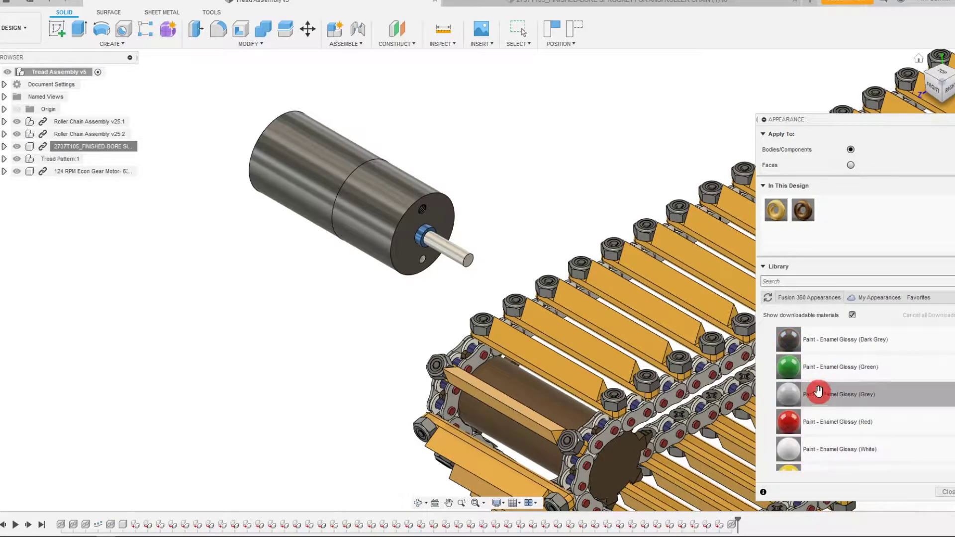
mouse_move(814, 369)
mouse_down()
mouse_move(680, 419)
mouse_move(608, 460)
mouse_up()
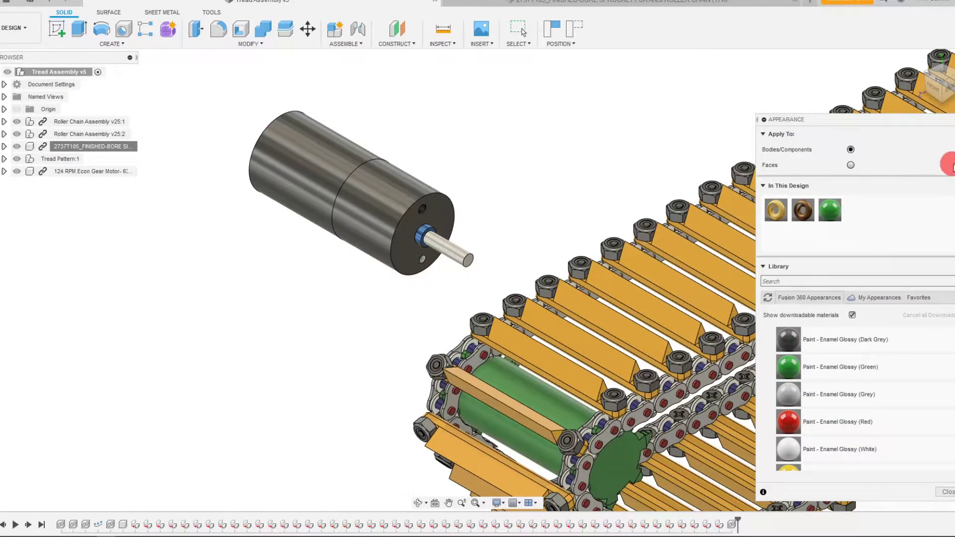
click(953, 119)
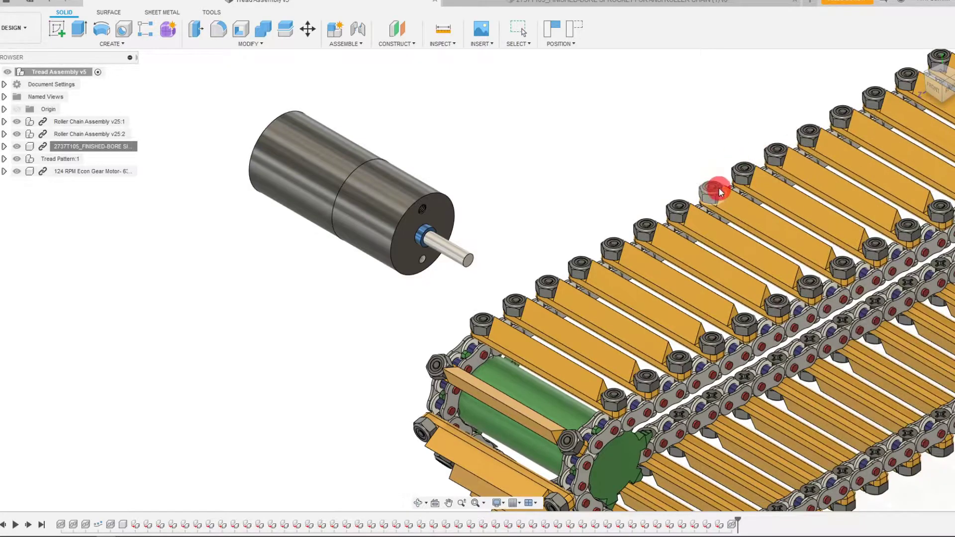
- Move the gear motor so its shaft sits lower and closer in line with the end face of the green sprocket
scroll(496, 297, down, 3)
scroll(499, 326, up, 3)
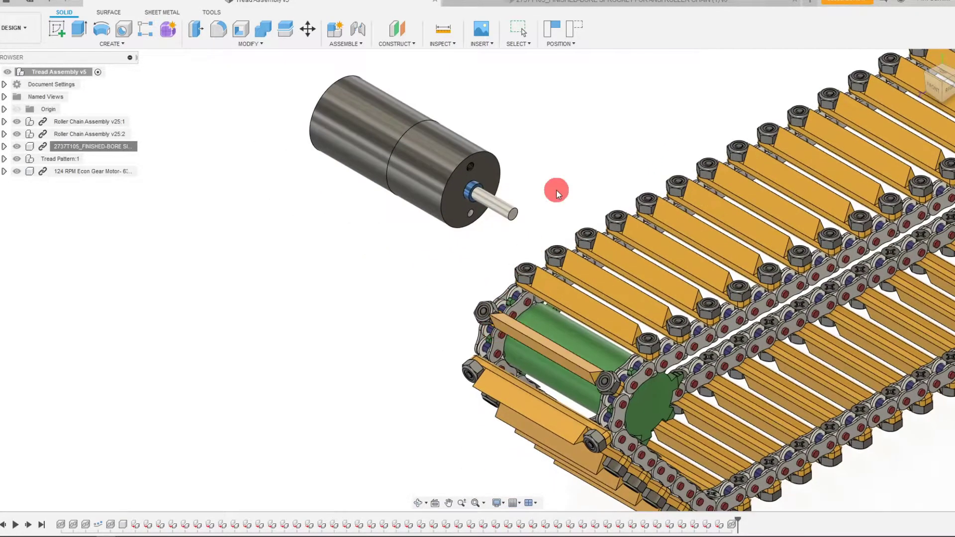
click(927, 75)
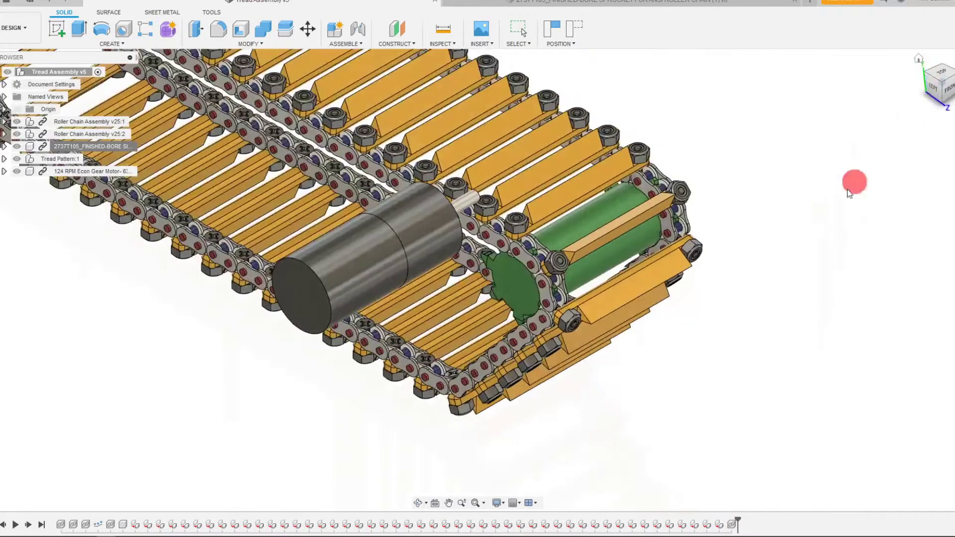
scroll(530, 181, up, 3)
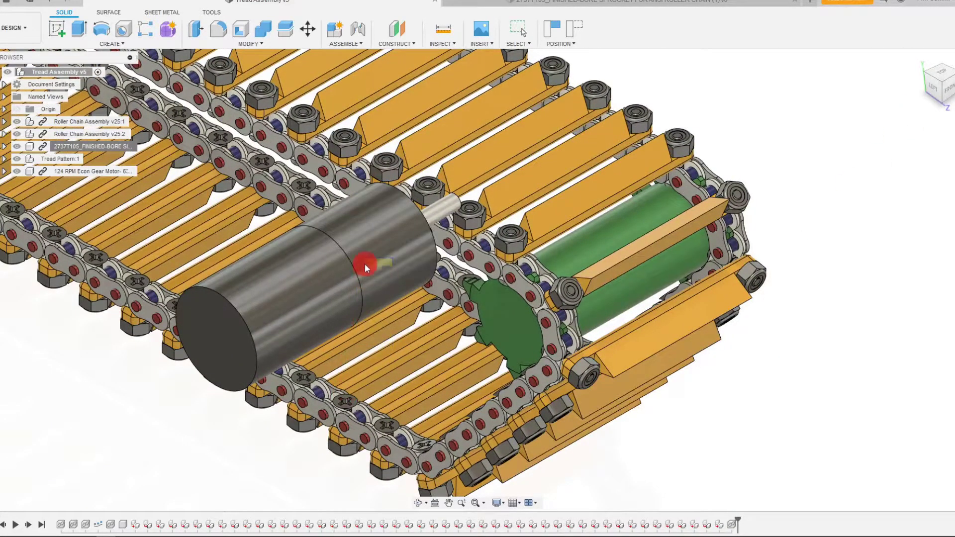
click(365, 263)
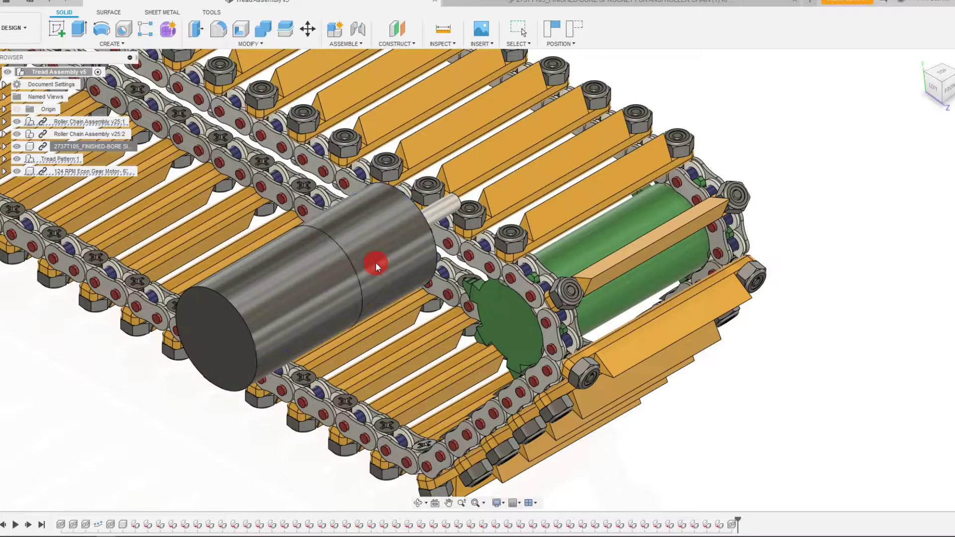
drag(378, 262, 316, 314)
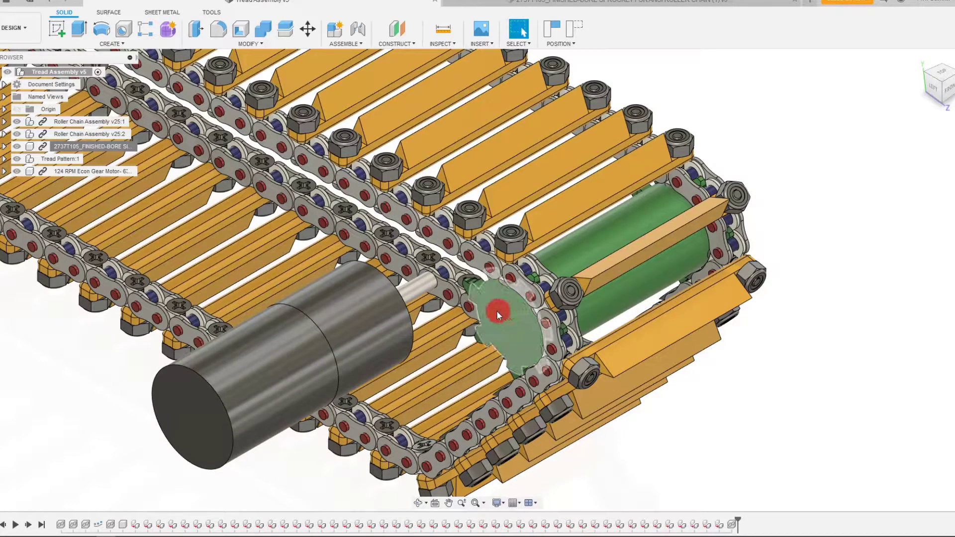
- Ground the double-ended sprocket component so it cannot be moved, capturing the current component positions
drag(499, 314, 459, 333)
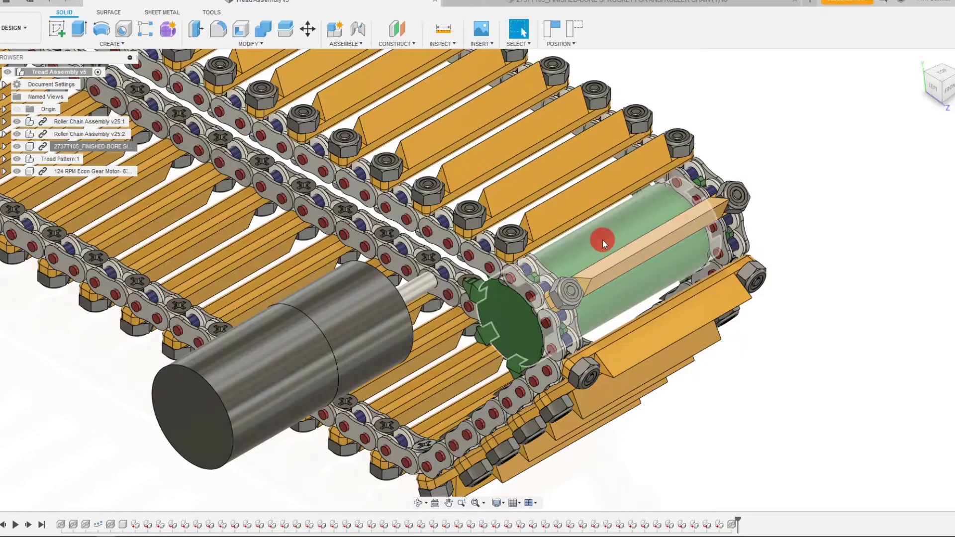
click(118, 149)
right_click(117, 149)
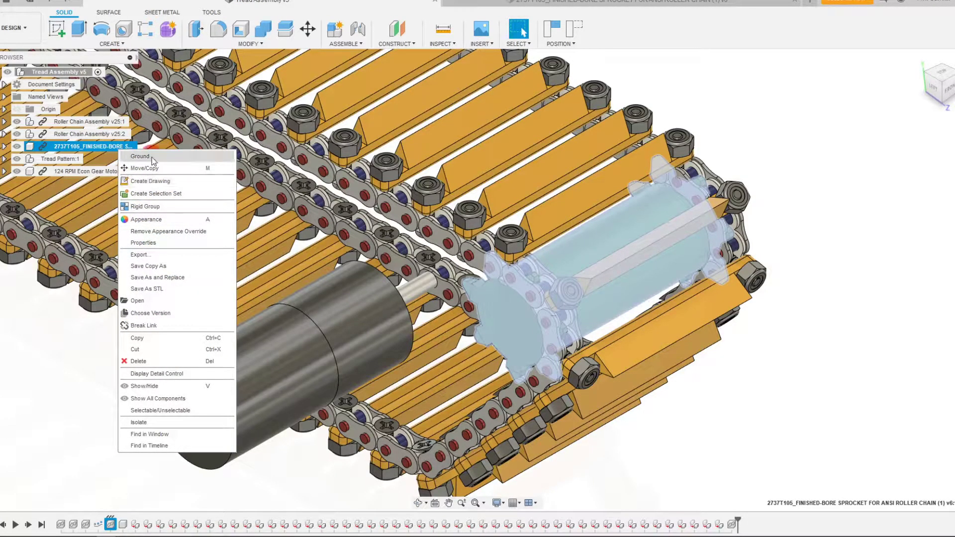
click(832, 205)
click(520, 262)
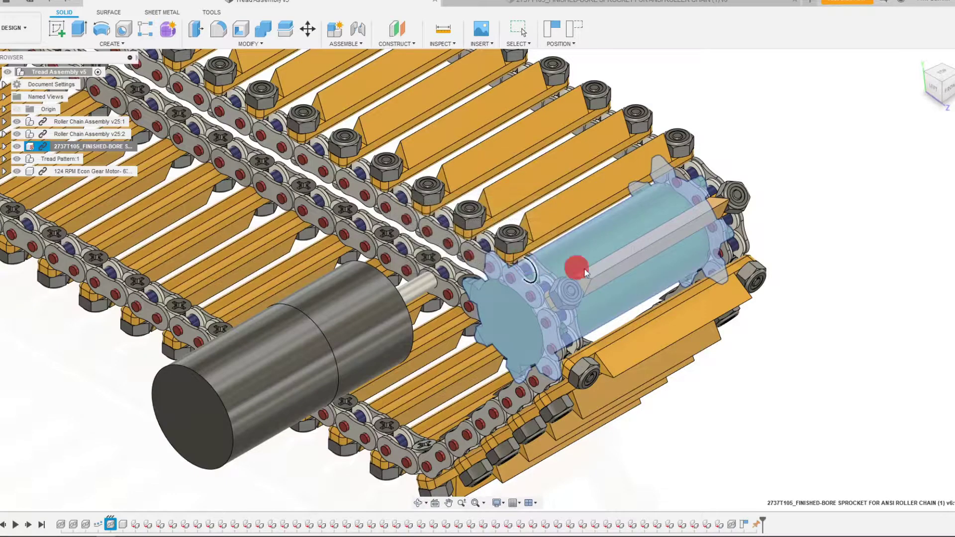
- Examine the grounded sprocket's end face and cylindrical body from both sides of the tread, in relation to the motor shaft
scroll(731, 300, down, 3)
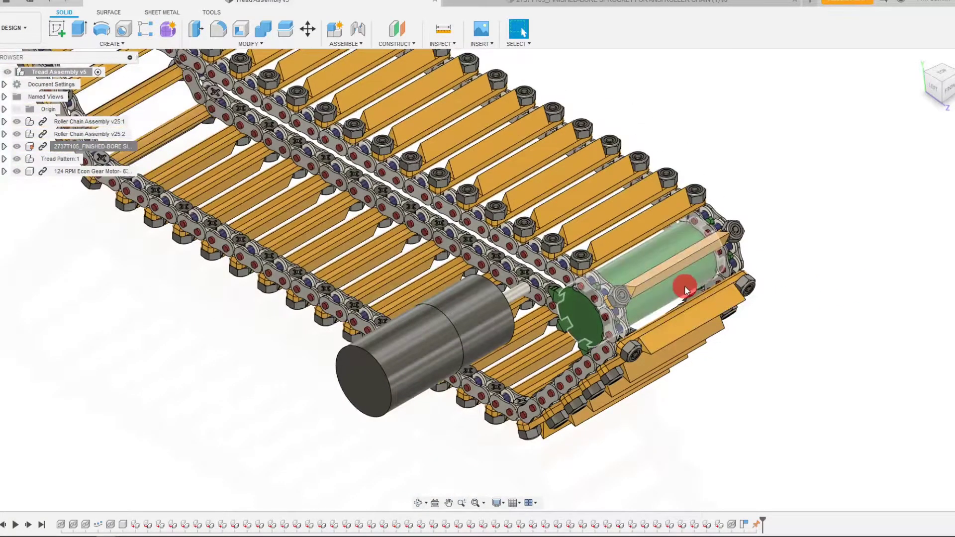
scroll(585, 307, up, 3)
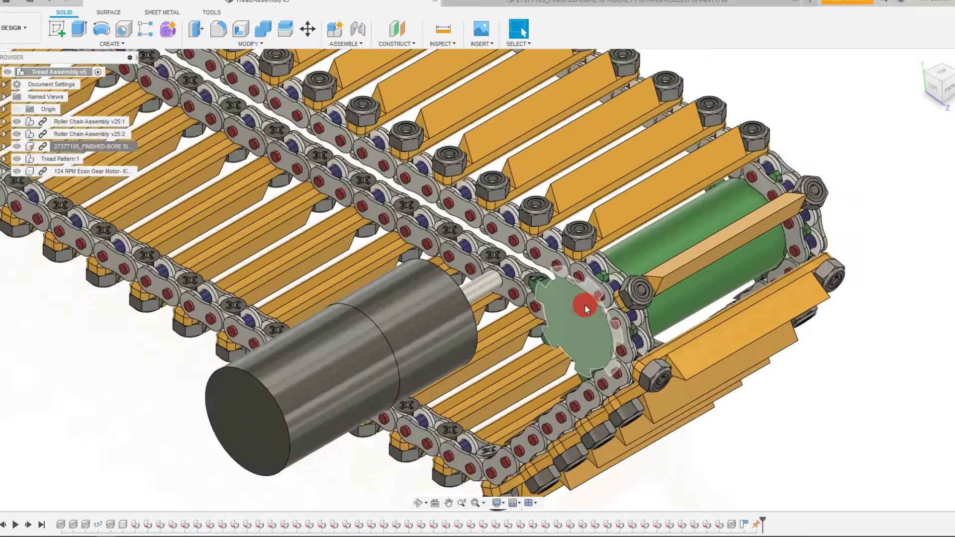
click(596, 332)
click(952, 75)
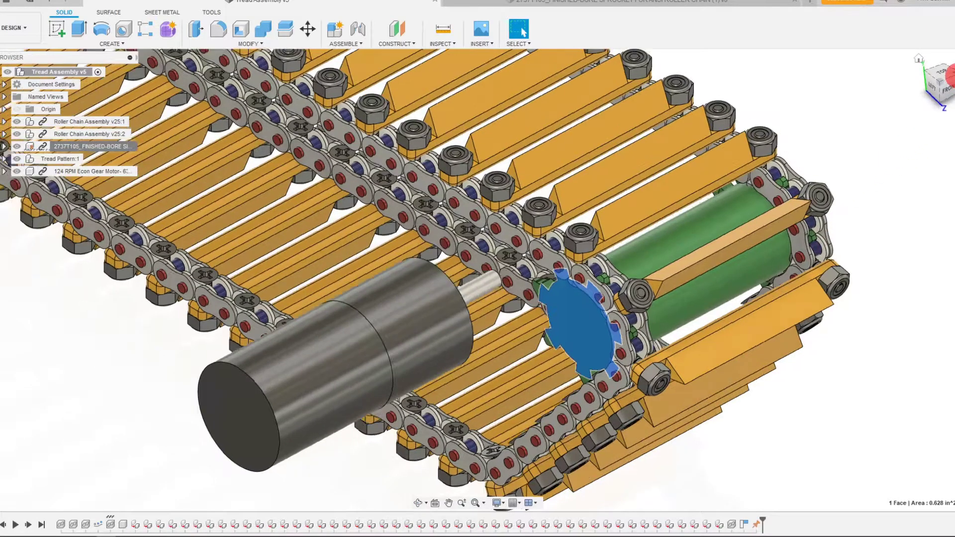
scroll(622, 203, down, 3)
scroll(683, 363, up, 3)
drag(683, 366, 651, 345)
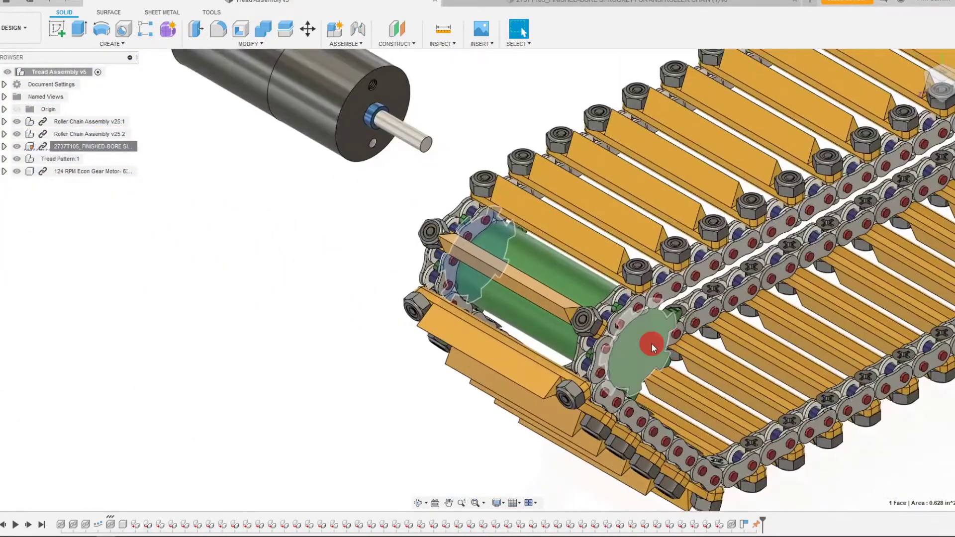
click(568, 282)
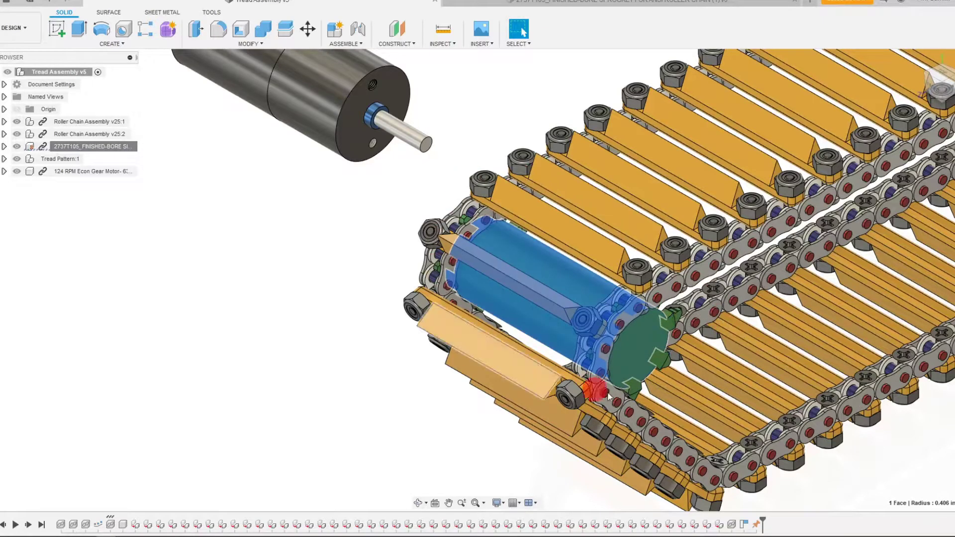
click(414, 332)
scroll(607, 362, down, 1)
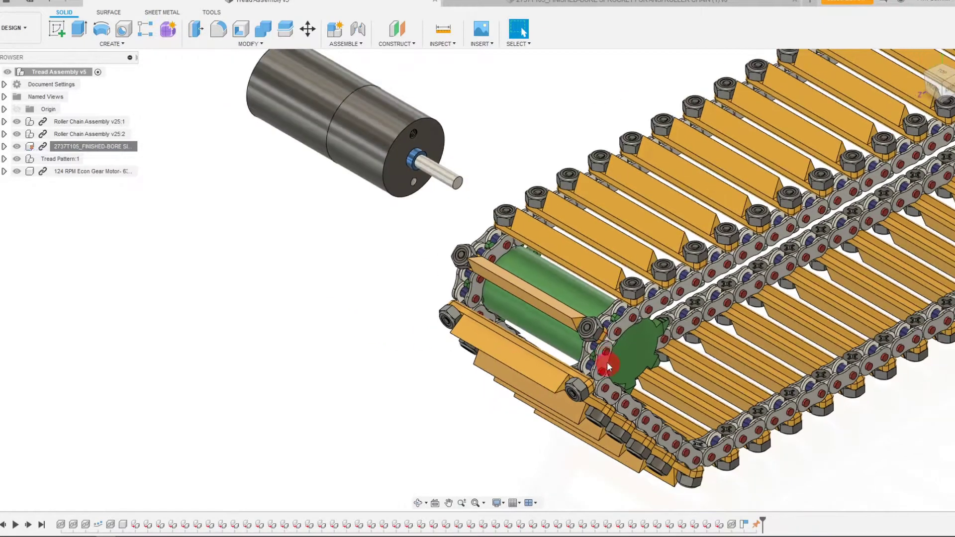
scroll(561, 295, up, 2)
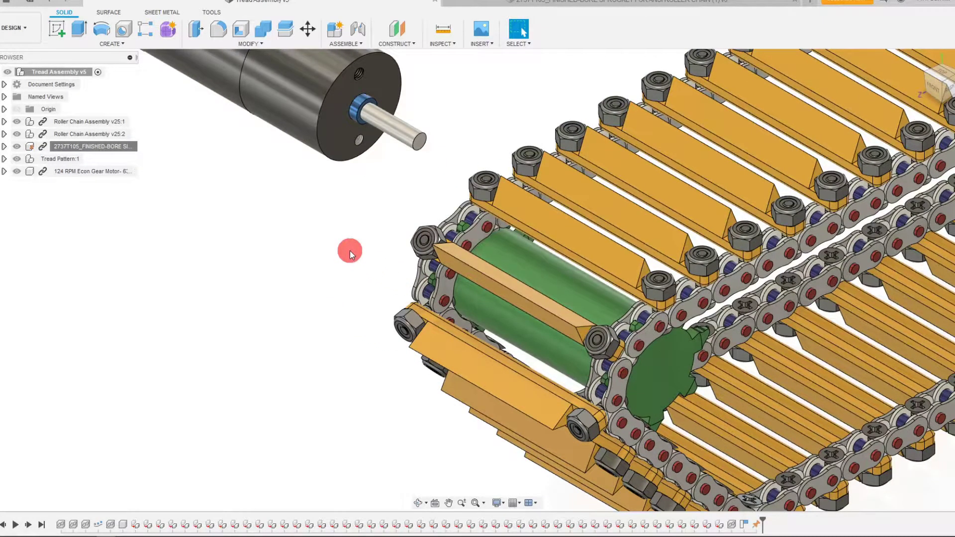
- Move the gear motor closer to the near end of the green sprocket
scroll(621, 319, down, 2)
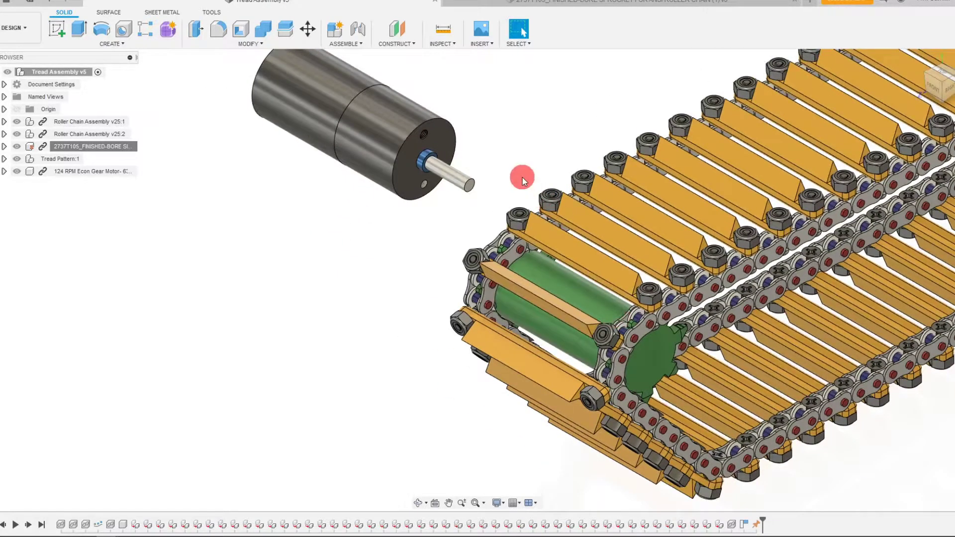
drag(437, 148, 414, 164)
scroll(473, 254, down, 1)
scroll(431, 236, up, 2)
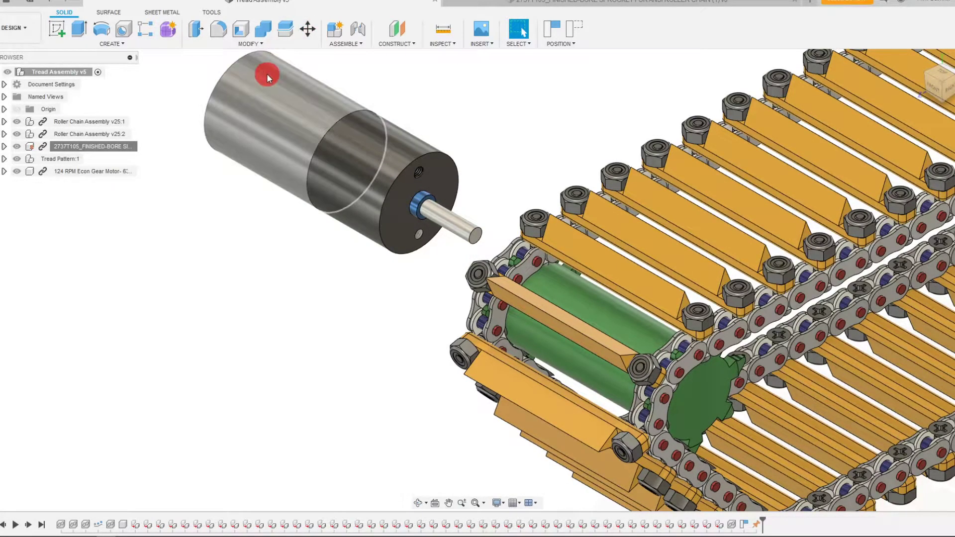
- Capture the motor's position and join its shaft to the sprocket's cylindrical body with a Cylindrical joint
click(360, 32)
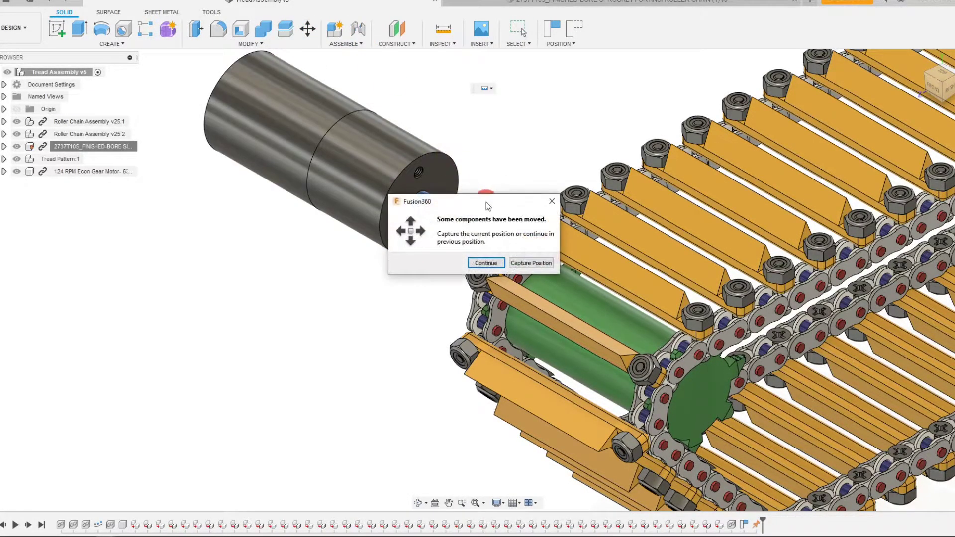
click(526, 262)
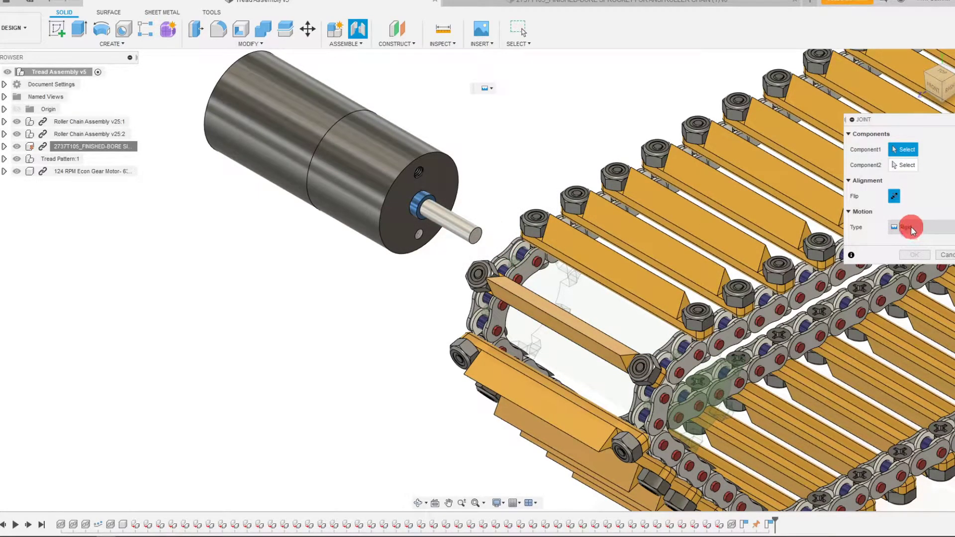
click(914, 227)
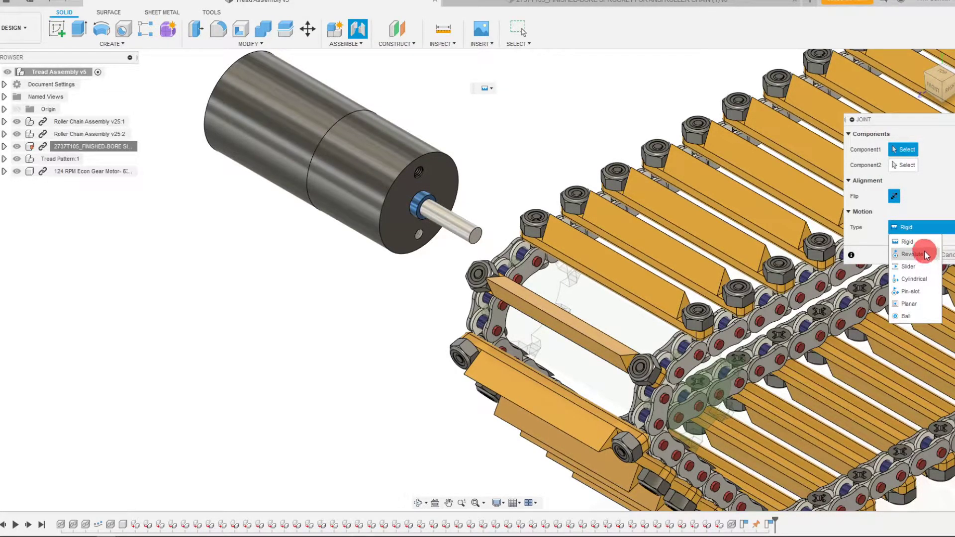
click(921, 279)
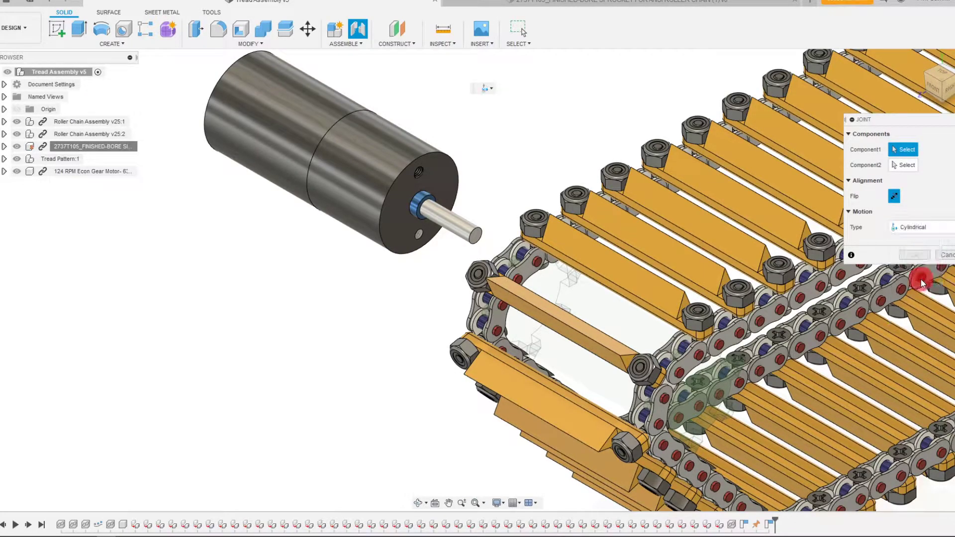
click(448, 213)
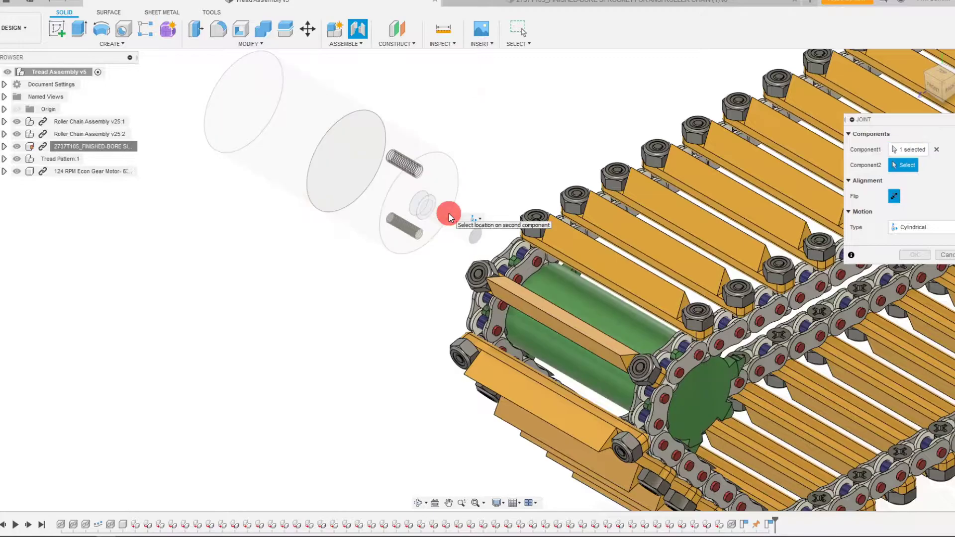
click(573, 294)
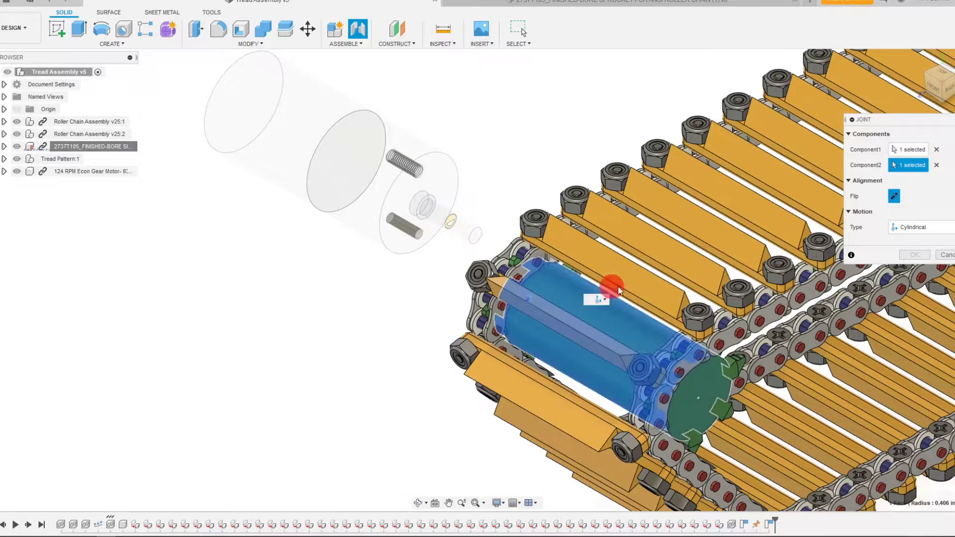
click(912, 250)
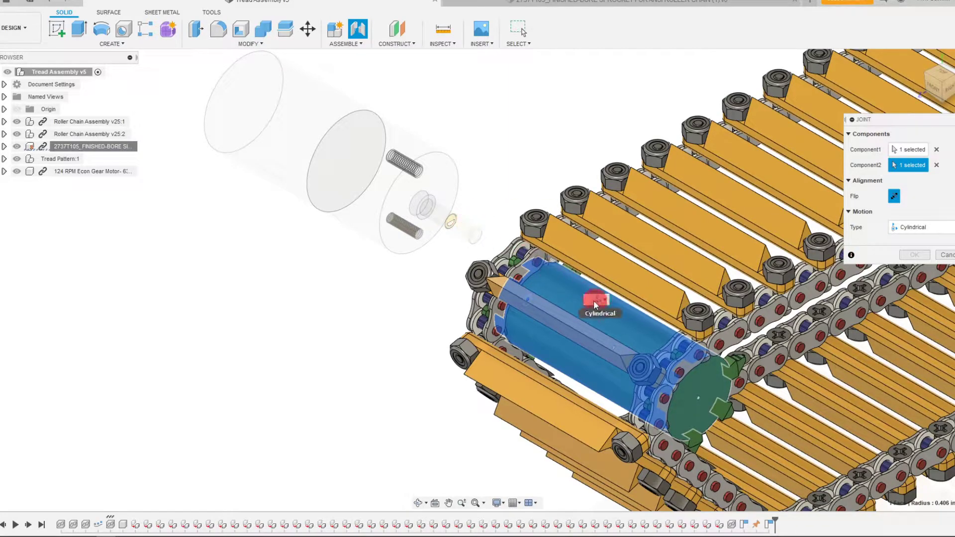
click(561, 295)
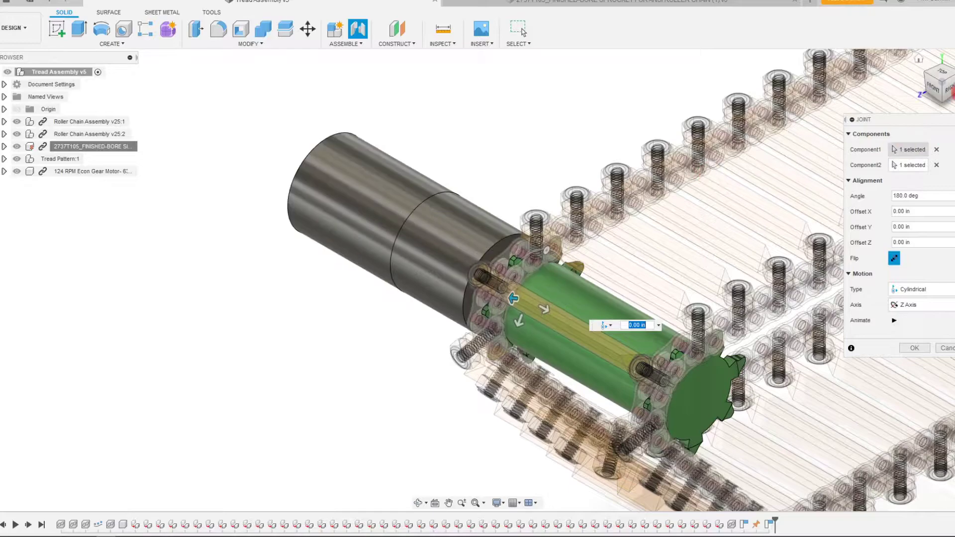
click(936, 81)
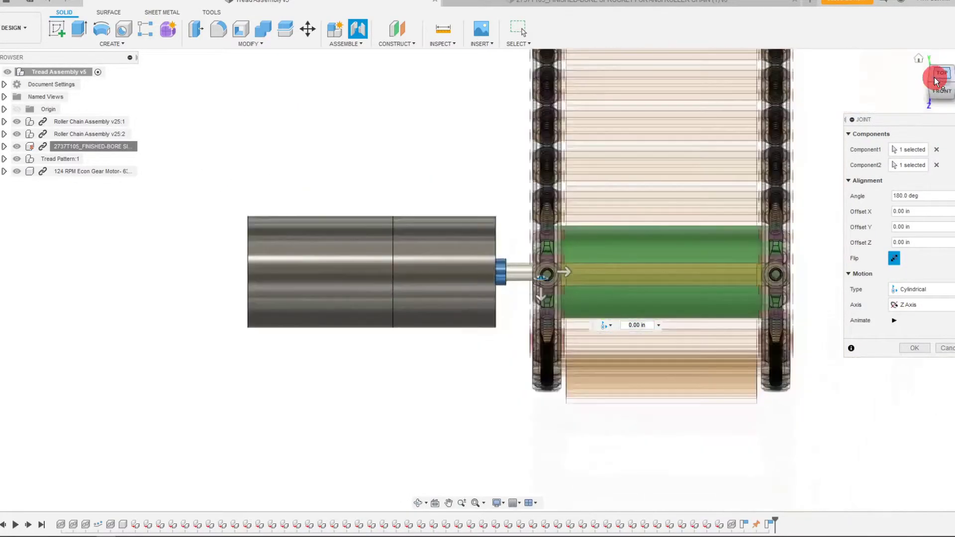
click(911, 346)
- Test the cylindrical joint by sliding the gear motor away from the sprocket and back toward its end face
scroll(843, 327, down, 1)
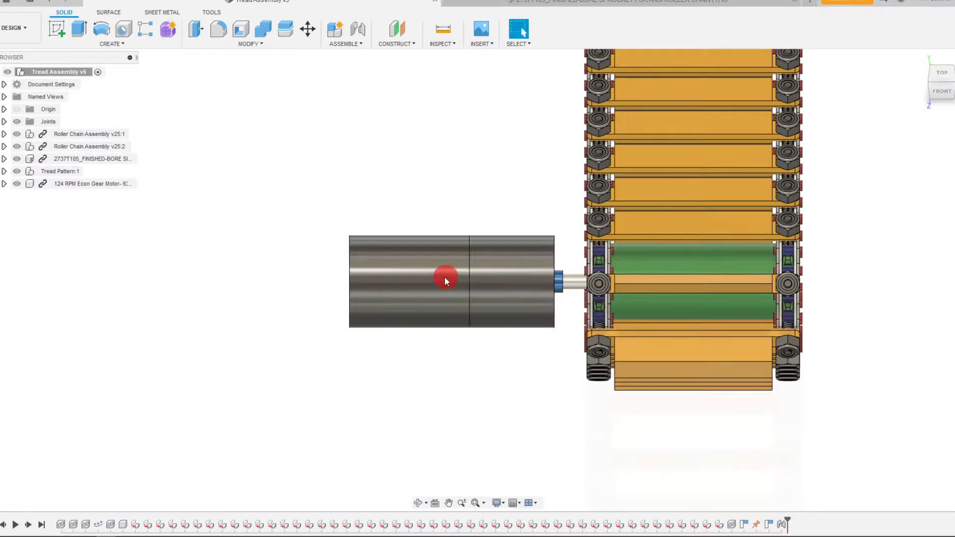
drag(445, 280, 437, 314)
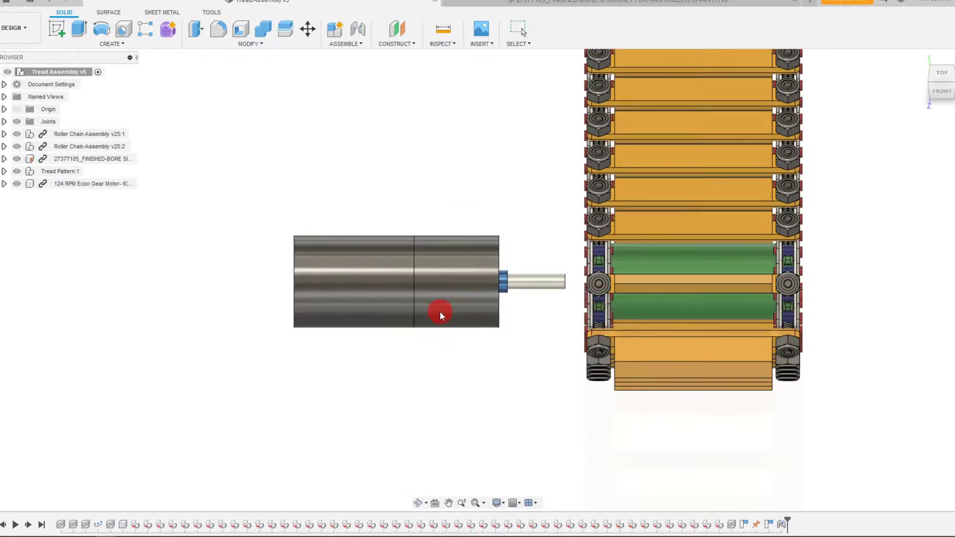
click(932, 84)
scroll(546, 123, up, 2)
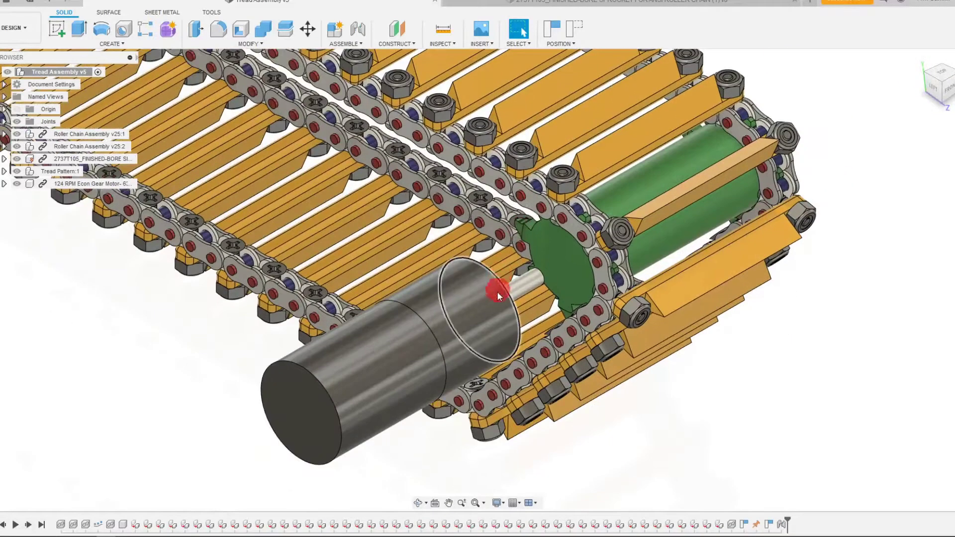
drag(496, 291, 450, 199)
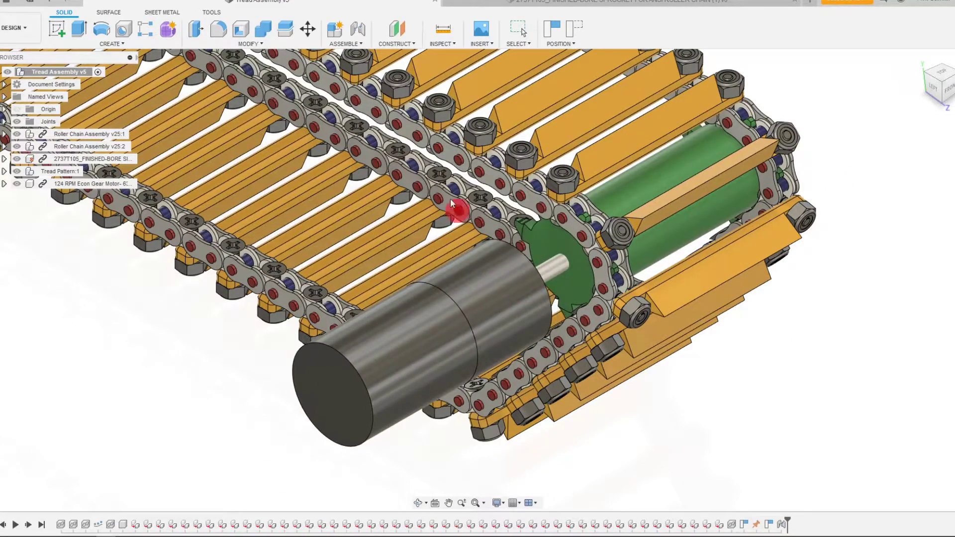
click(356, 29)
click(526, 263)
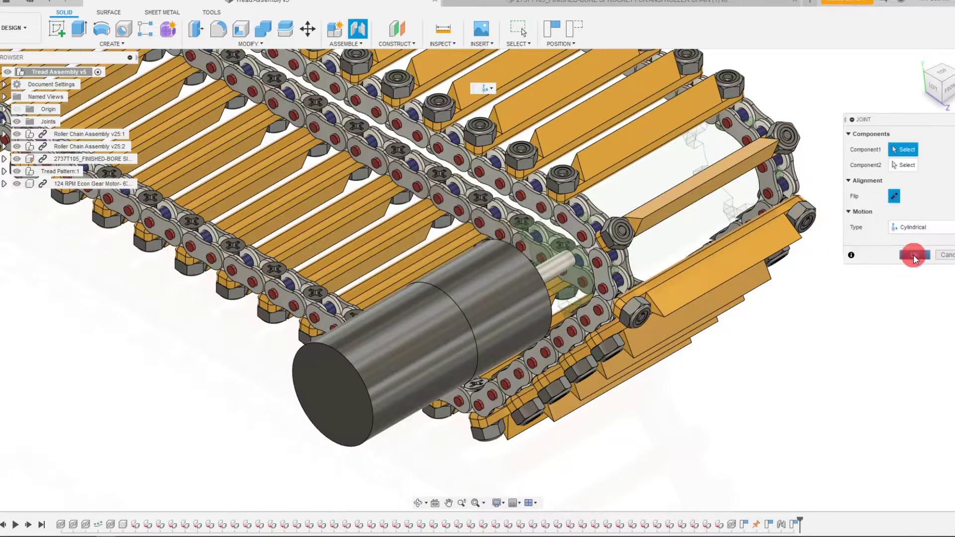
click(908, 228)
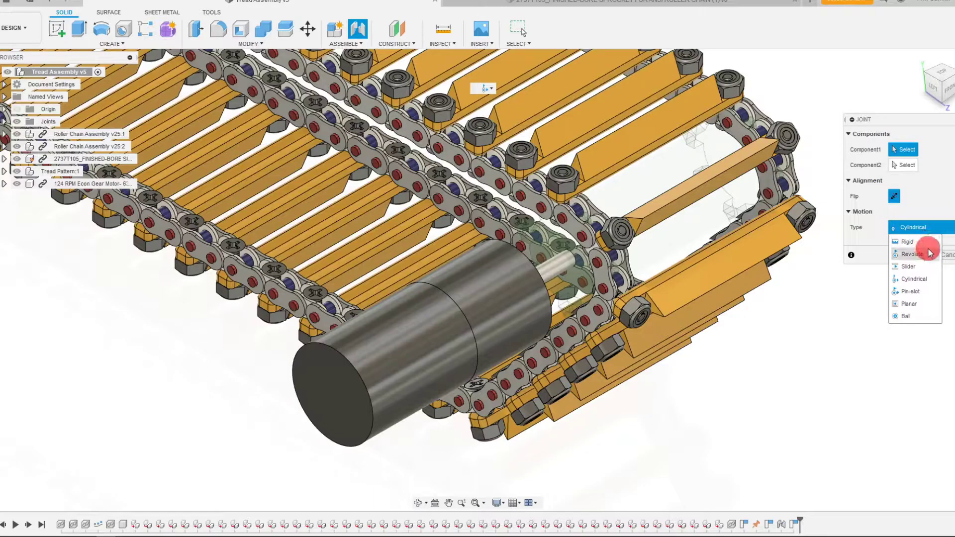
key(Escape)
click(947, 255)
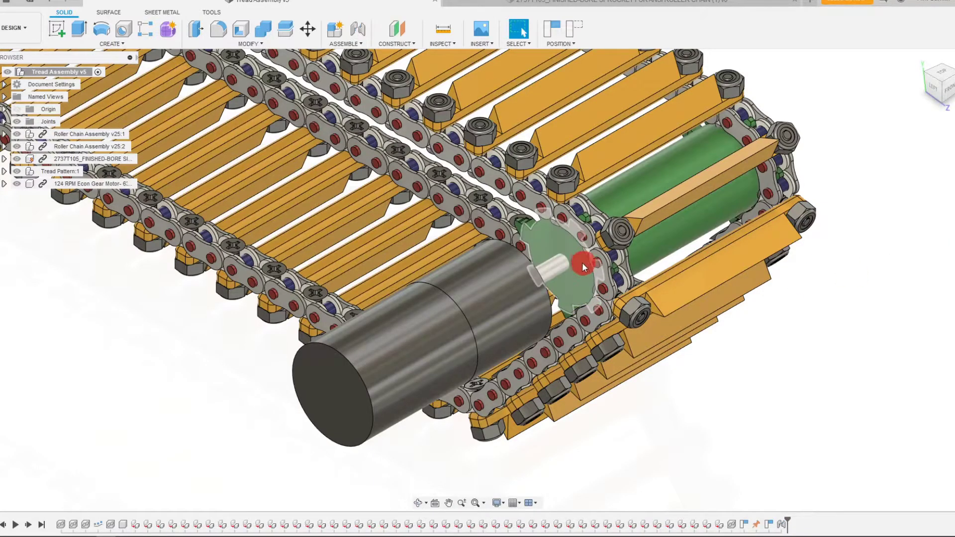
- Slide the gear motor out and in along the joint axis, leaving its shaft reaching the tread's near chain
drag(505, 312, 527, 301)
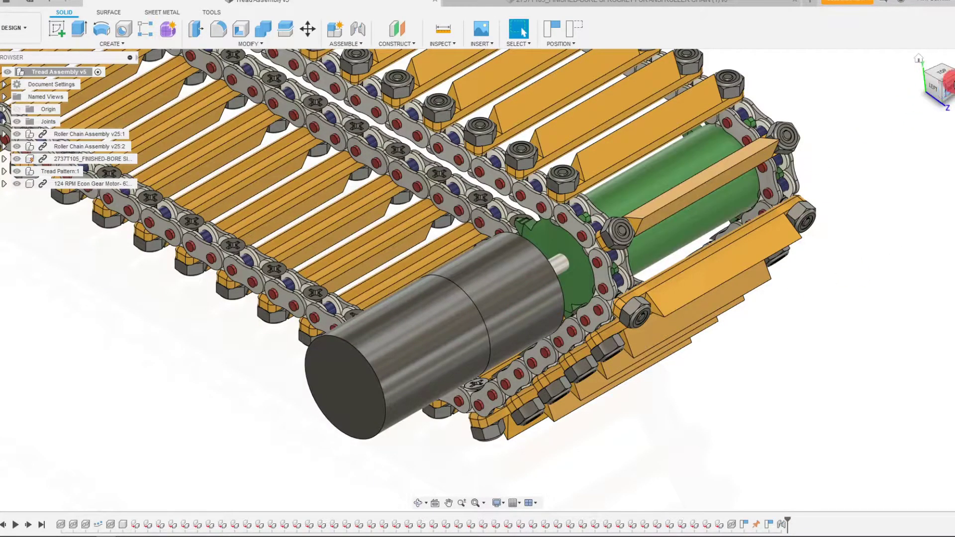
click(947, 79)
scroll(632, 294, up, 3)
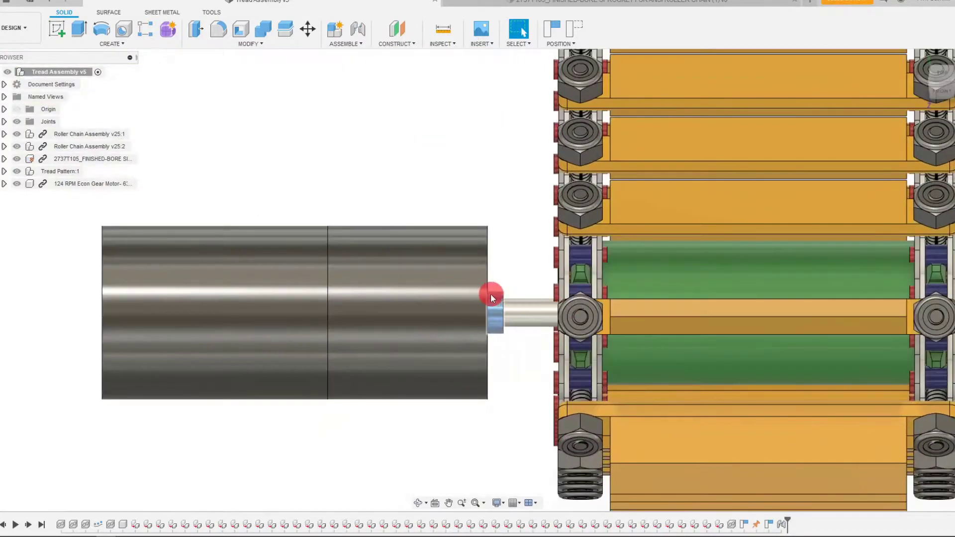
drag(492, 287, 383, 276)
scroll(479, 305, down, 8)
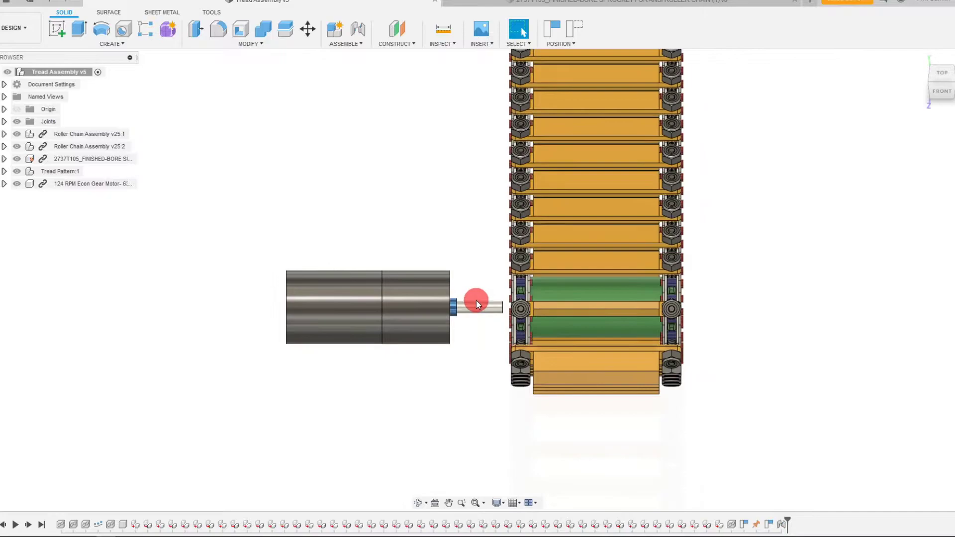
scroll(415, 159, up, 5)
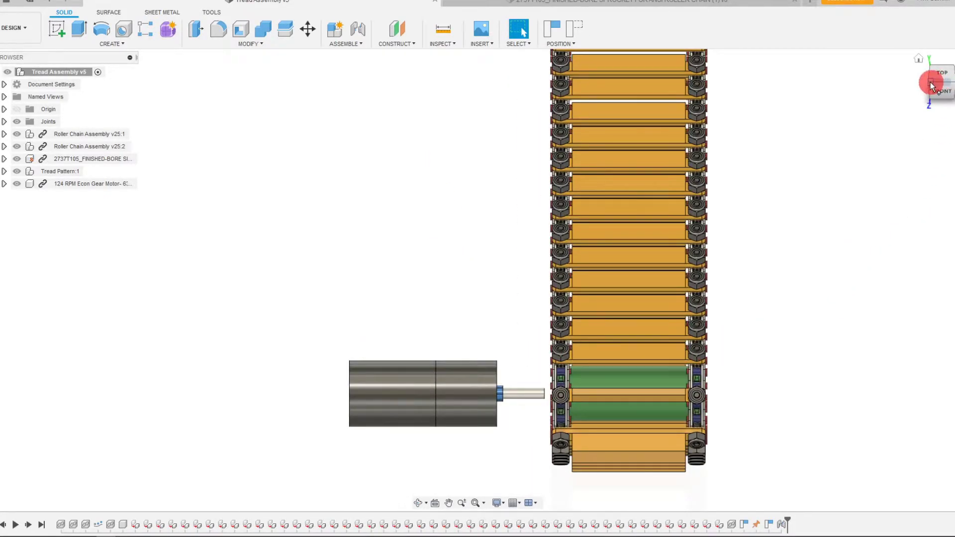
drag(931, 85, 603, 348)
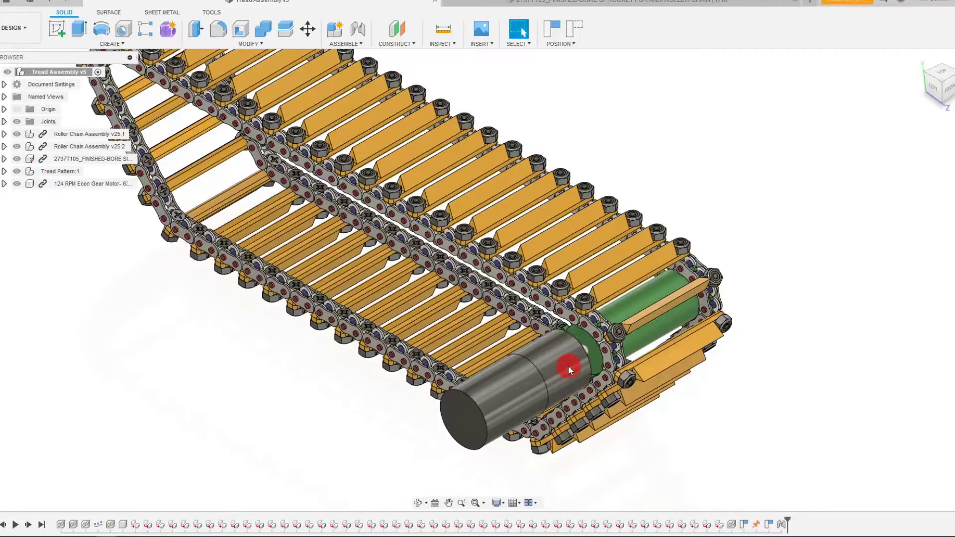
scroll(567, 360, up, 2)
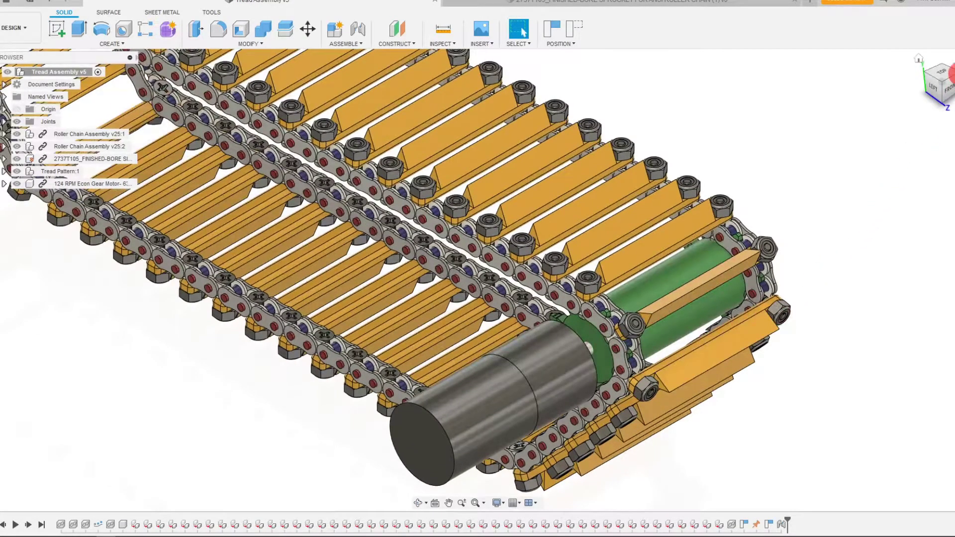
click(951, 75)
scroll(580, 384, up, 2)
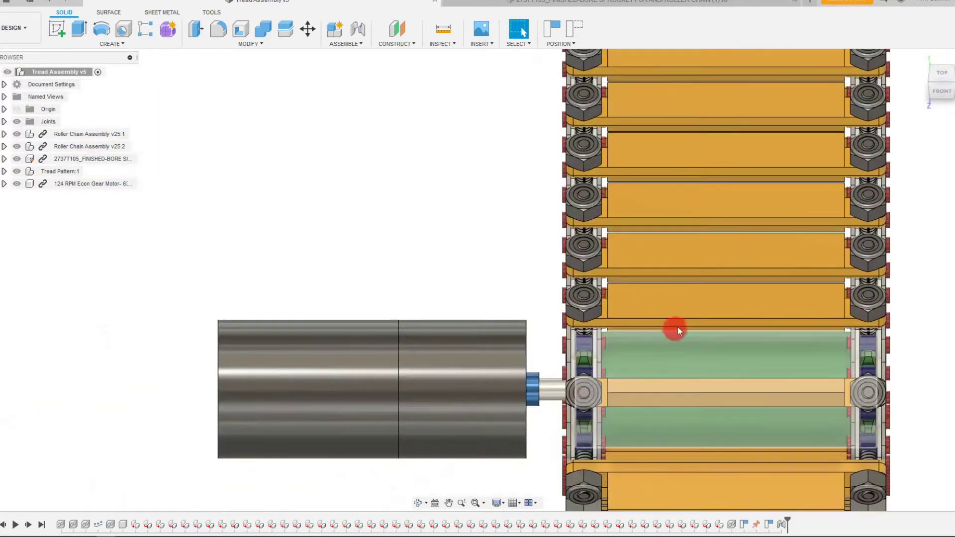
- Slide the gear motor slightly back from the sprocket's end face along the joint axis
click(416, 500)
drag(601, 384, 549, 337)
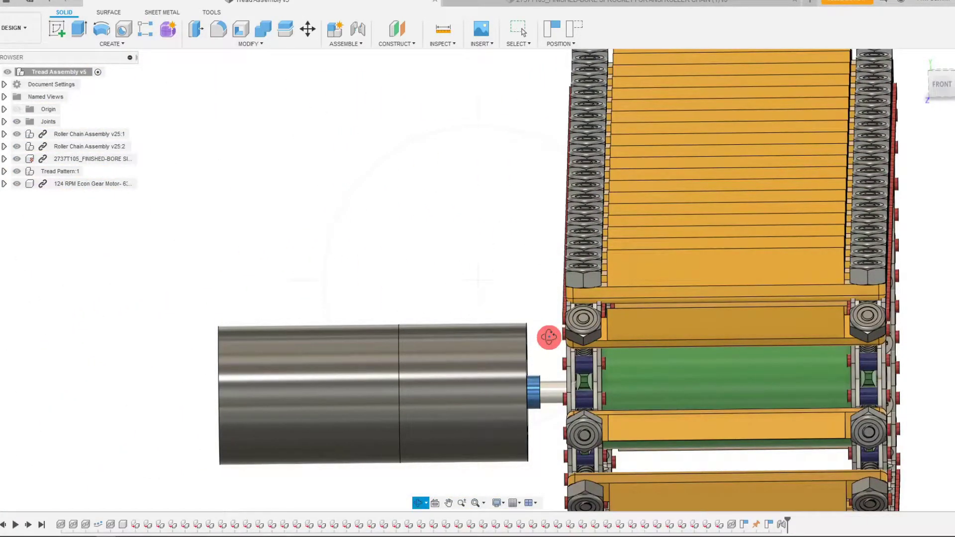
click(420, 504)
drag(522, 413, 563, 414)
key(Escape)
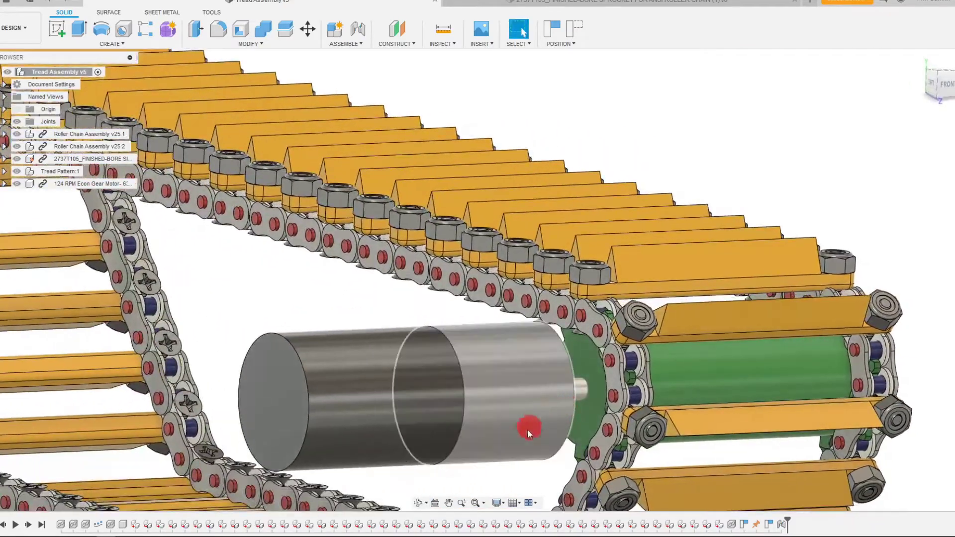
click(450, 501)
click(417, 503)
drag(480, 451, 695, 388)
key(Escape)
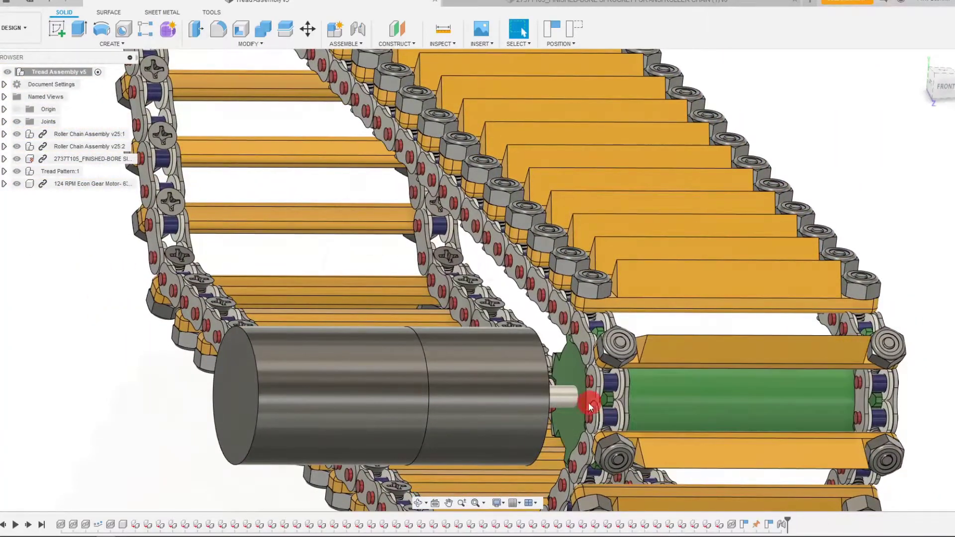
drag(539, 417, 517, 414)
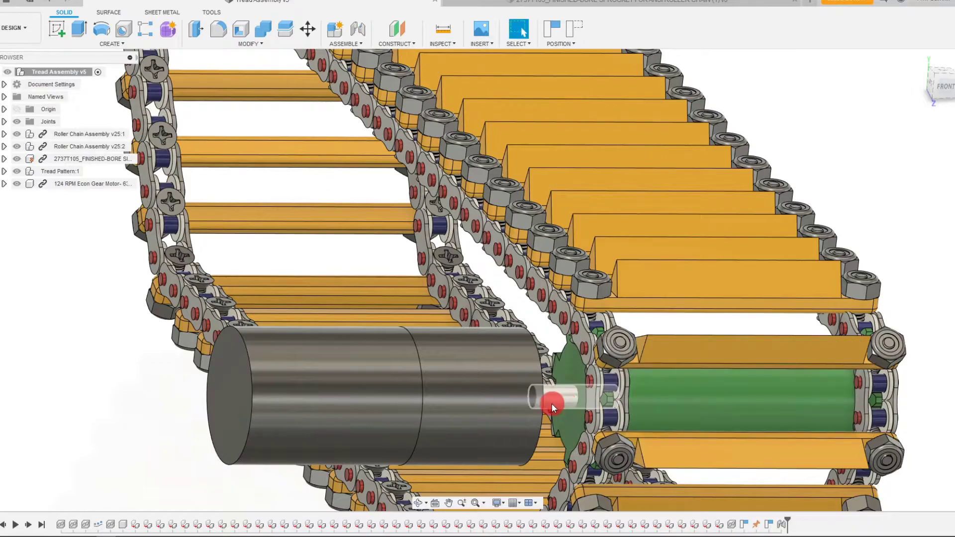
- Measure the circular edge where the motor shaft meets the blue collar
click(942, 81)
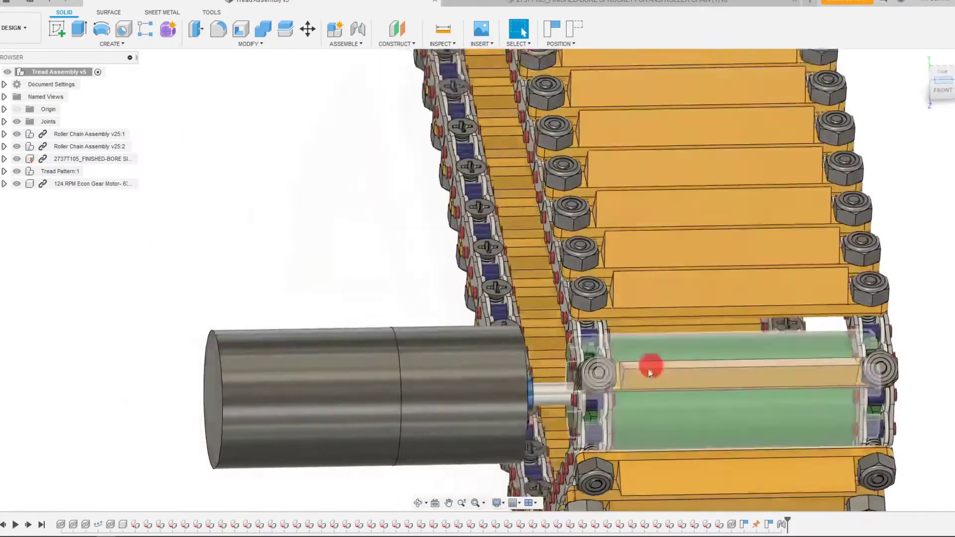
scroll(550, 411, up, 3)
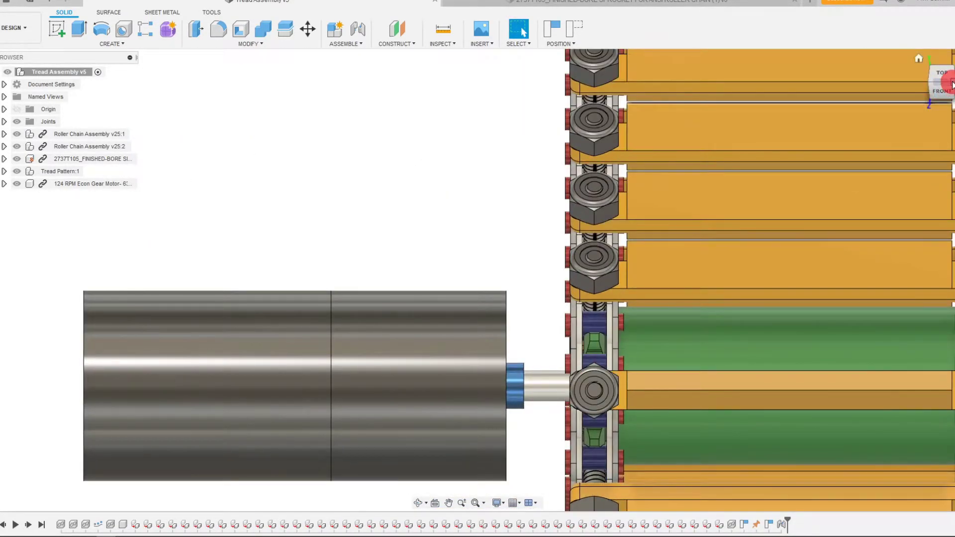
drag(951, 84, 552, 368)
click(418, 504)
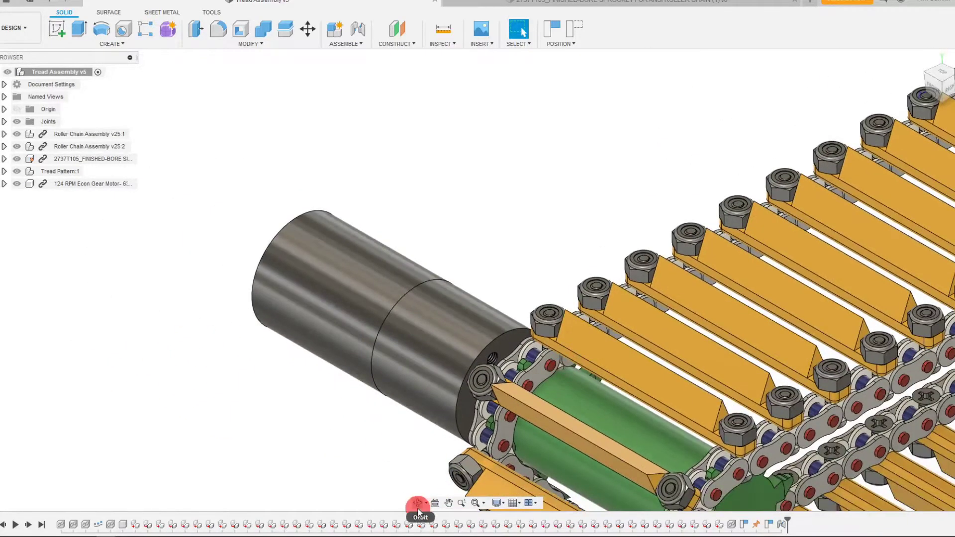
drag(498, 446, 516, 390)
scroll(516, 390, up, 5)
key(Escape)
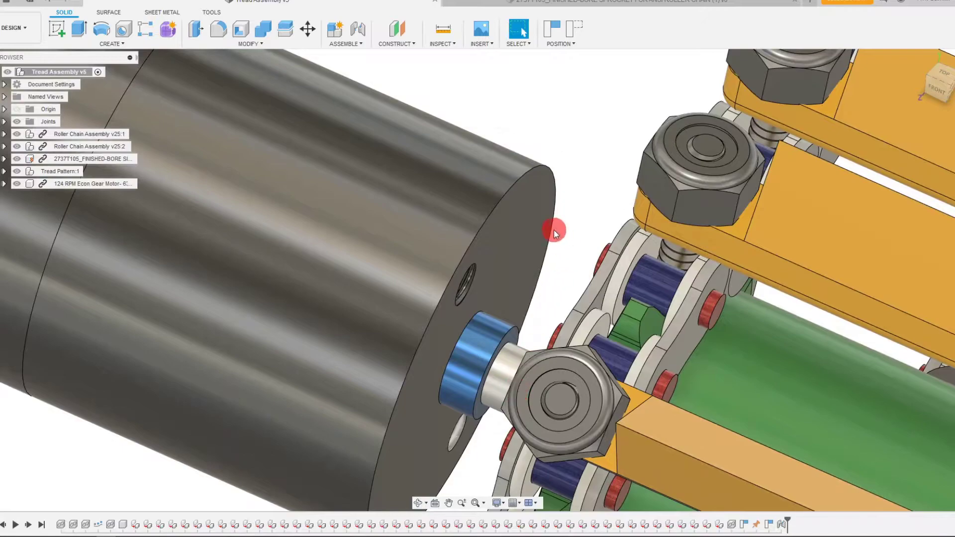
click(443, 31)
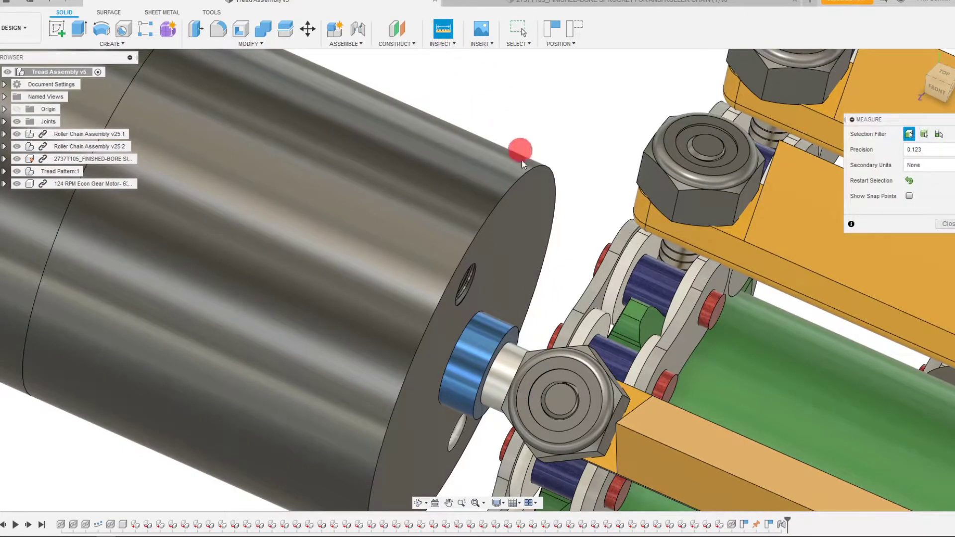
click(510, 343)
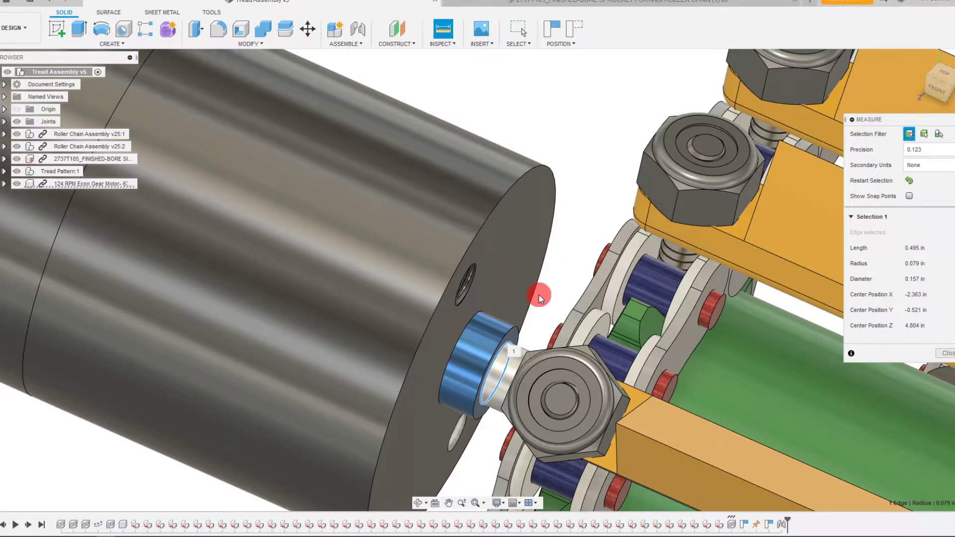
- Close the edge measurement and switch to the 2737T105 finished-bore sprocket's design document
key(Escape)
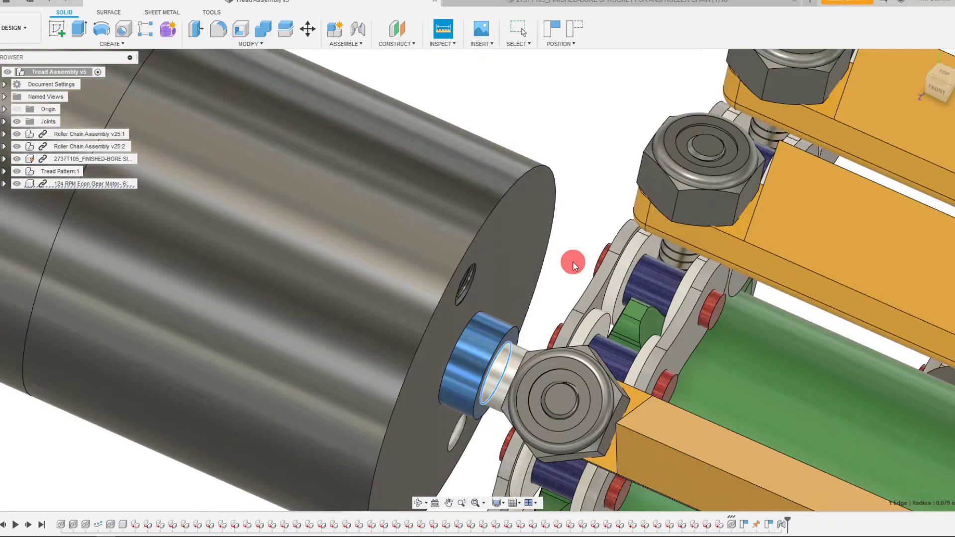
scroll(573, 261, down, 8)
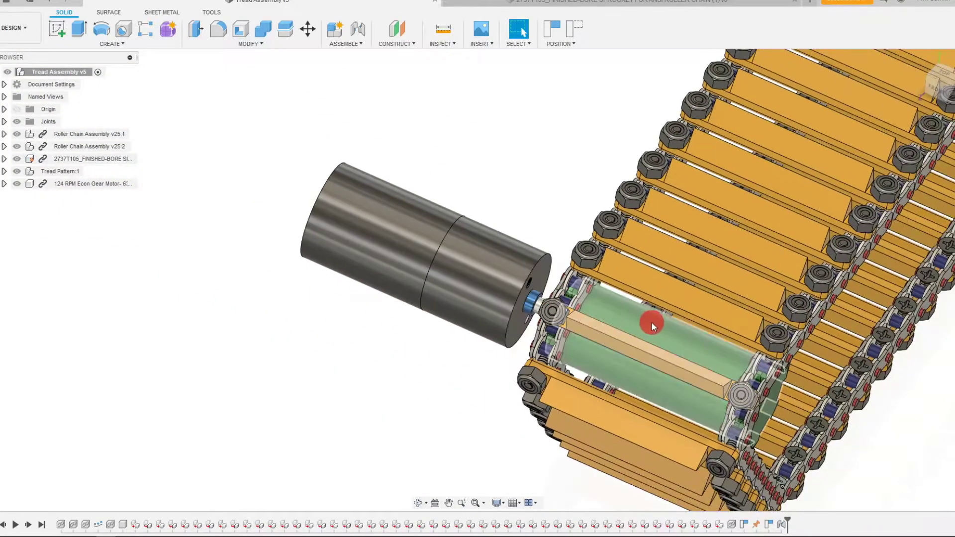
click(651, 323)
click(597, 2)
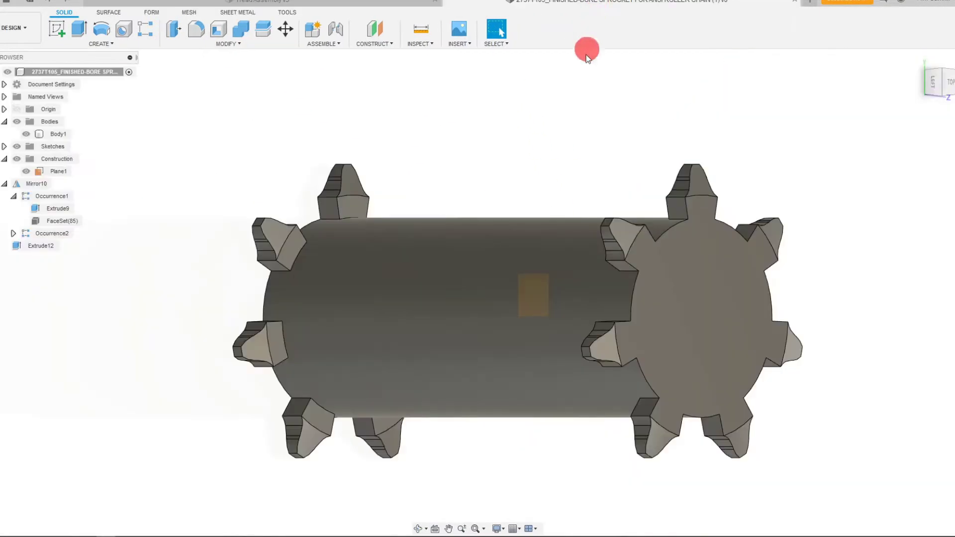
- Start a new sketch on the flat end face of the double-ended sprocket
scroll(548, 176, down, 2)
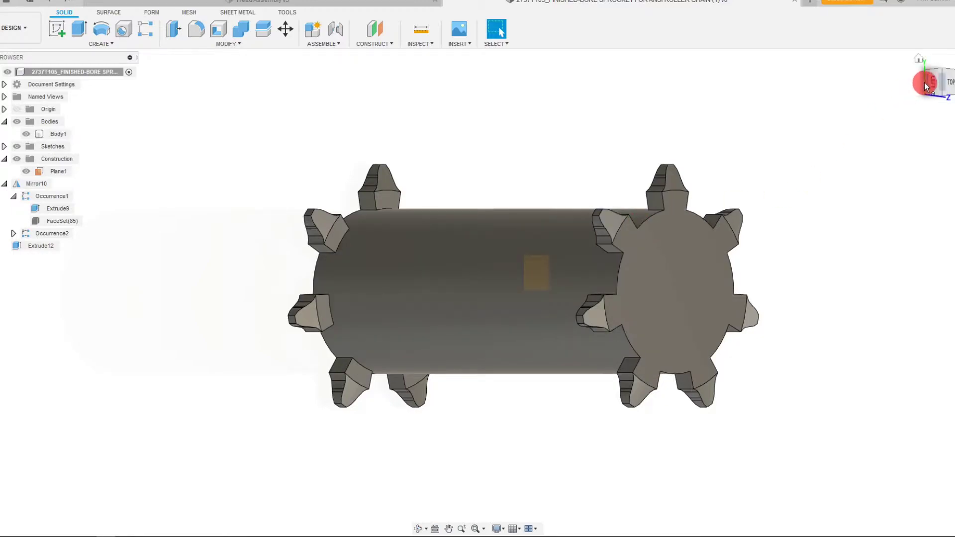
click(925, 83)
click(436, 260)
click(619, 153)
click(512, 305)
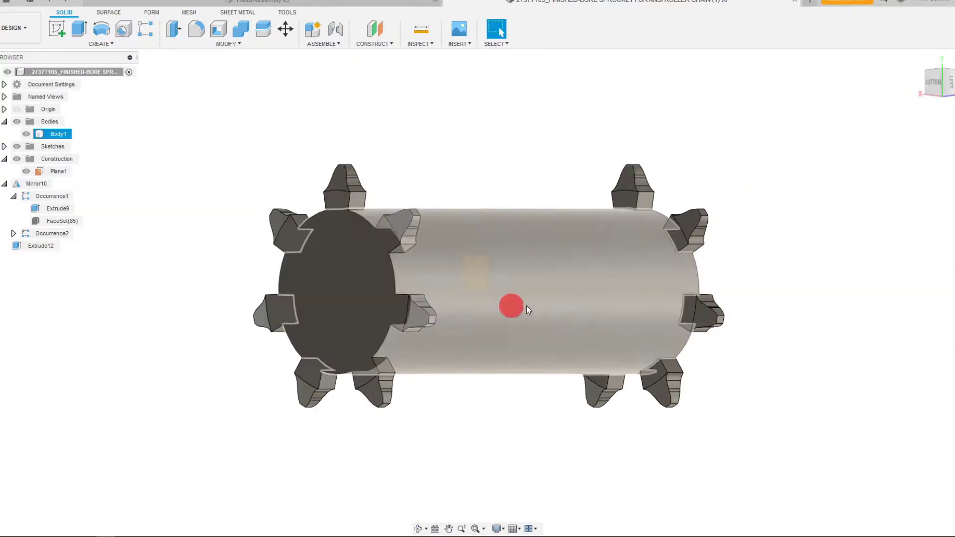
click(804, 280)
click(494, 238)
scroll(495, 231, up, 2)
click(585, 169)
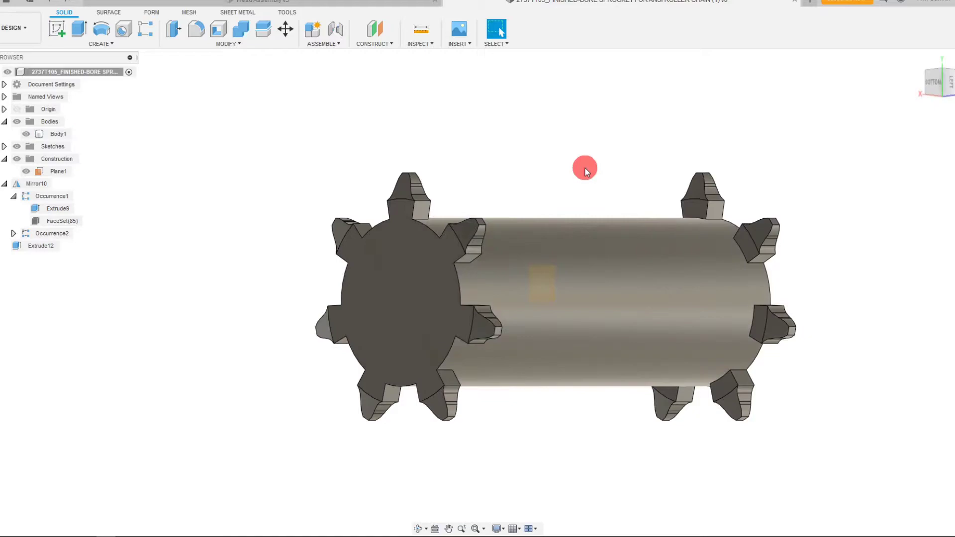
click(397, 289)
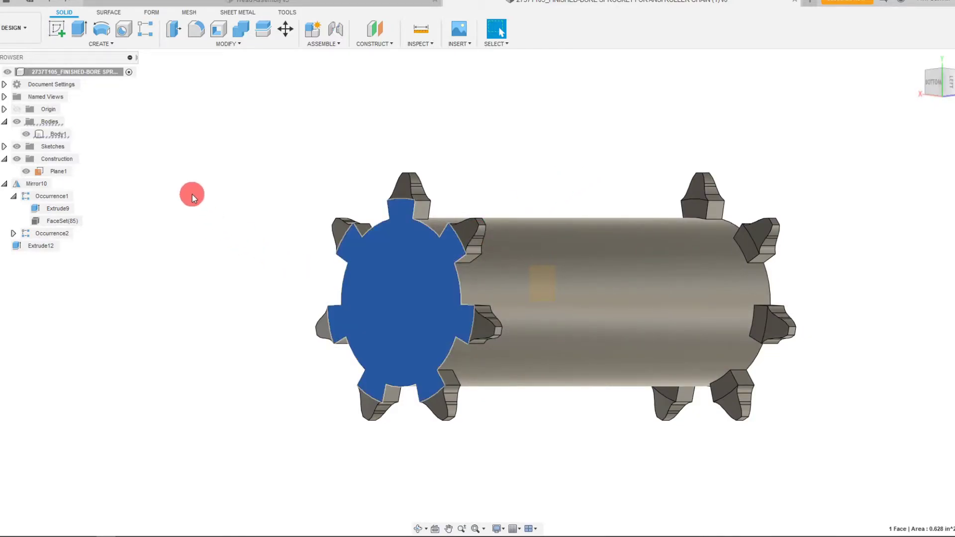
click(58, 33)
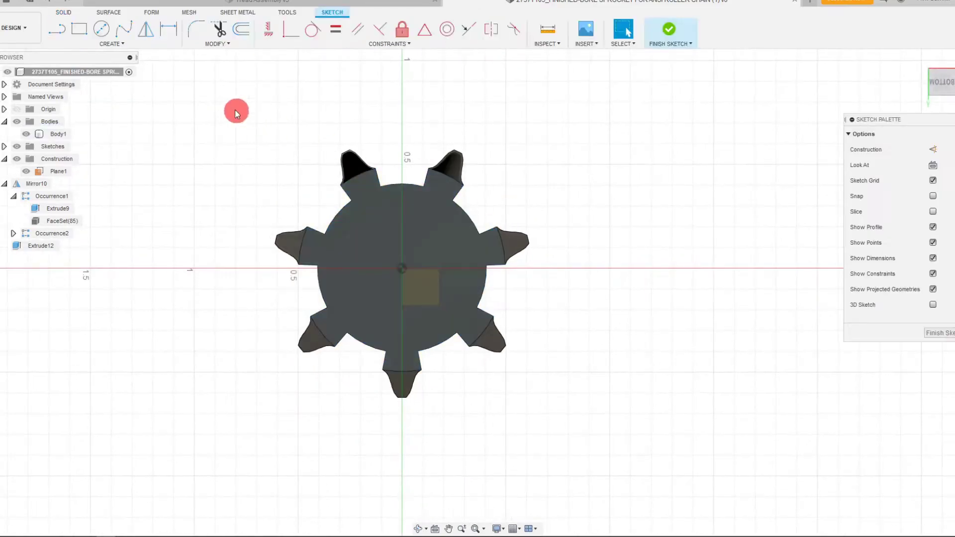
- Draw a circle of 0.157 in diameter centred on the sketch origin of the sprocket's end face
click(103, 29)
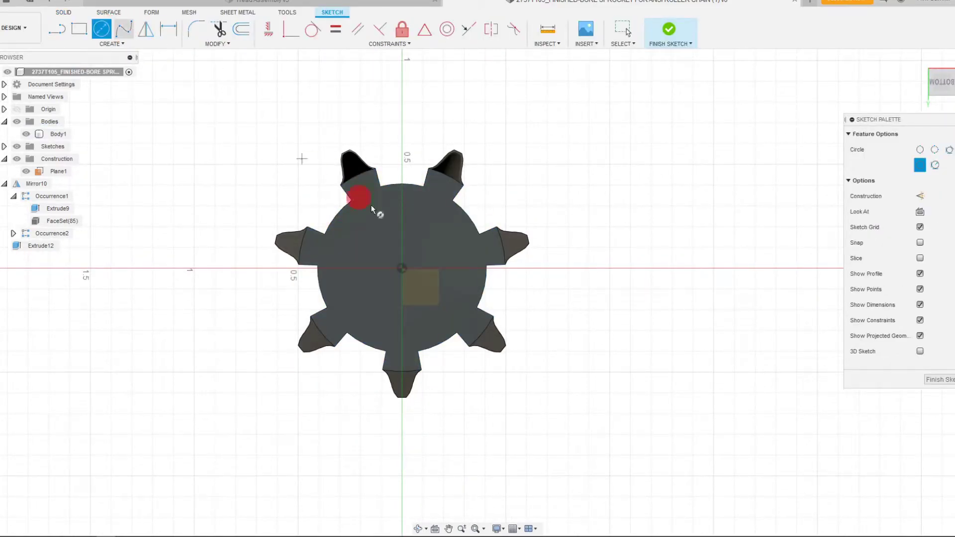
click(402, 268)
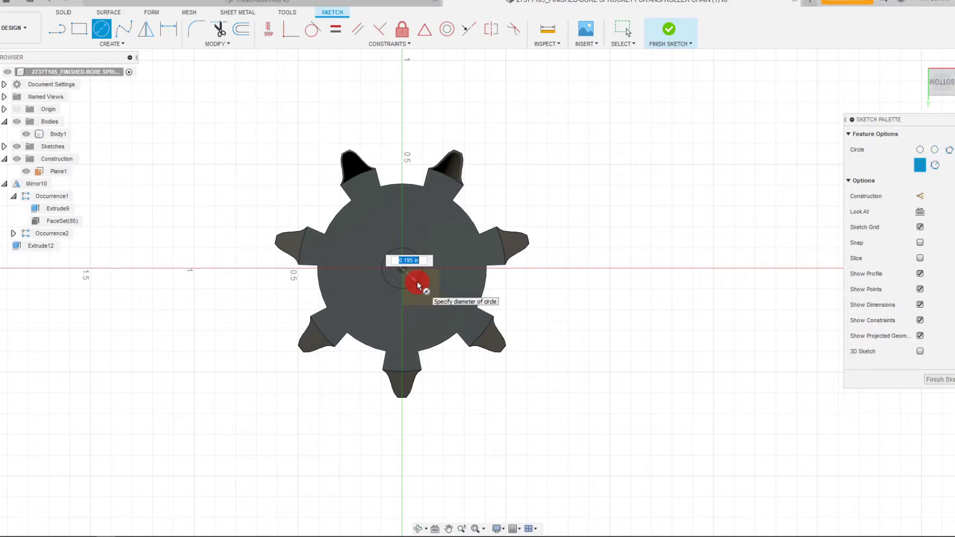
text(.157)
key(Return)
key(Escape)
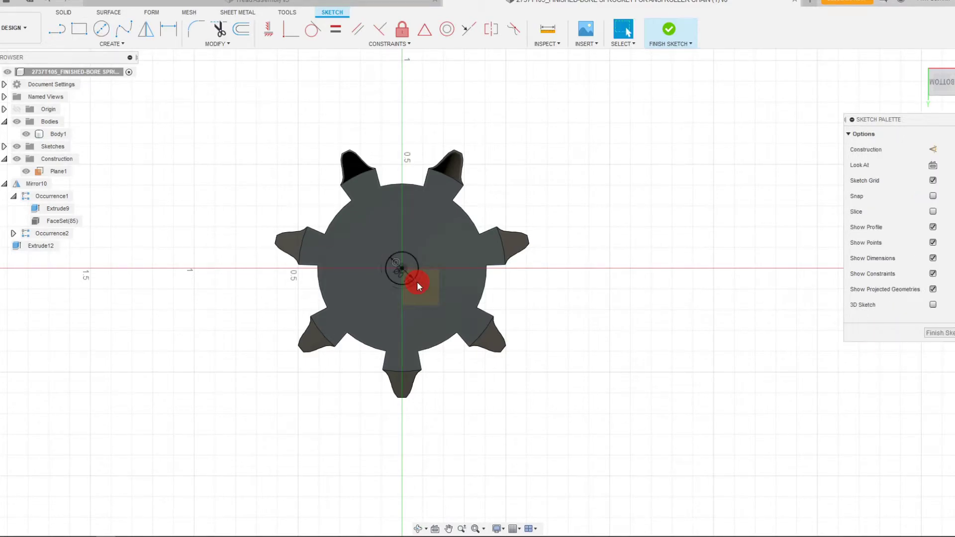
- Return to the Tread Assembly and measure the motor shaft's circular edge at the blue collar again
click(335, 3)
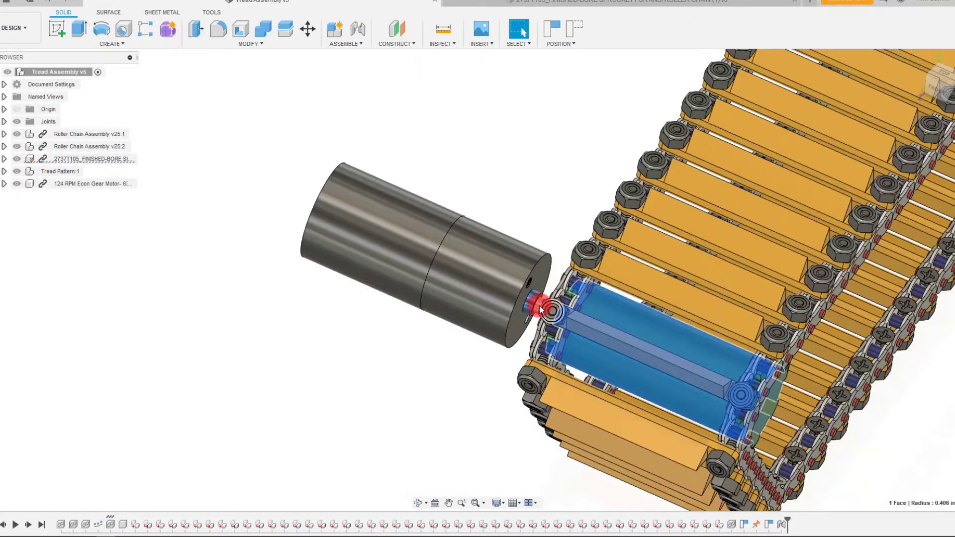
scroll(542, 304, up, 5)
click(443, 29)
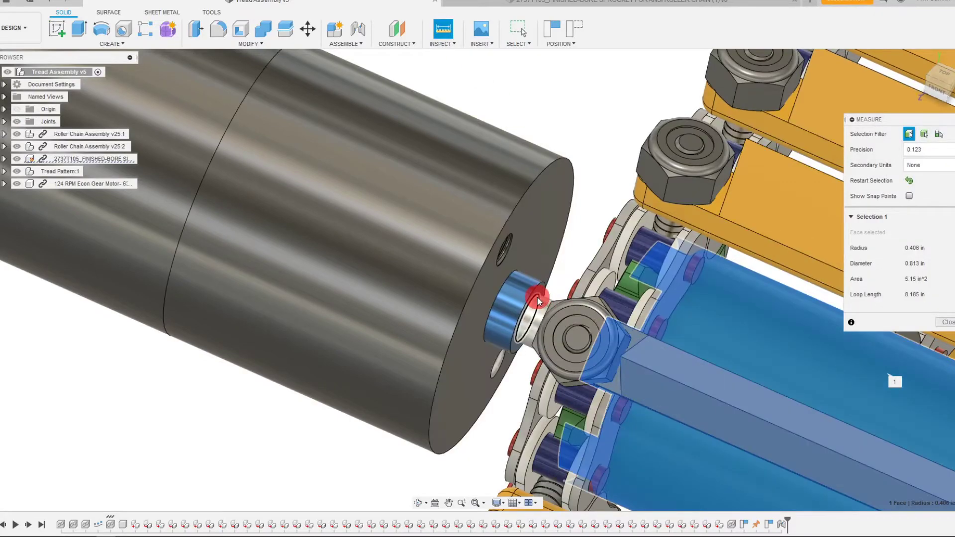
click(537, 298)
key(Escape)
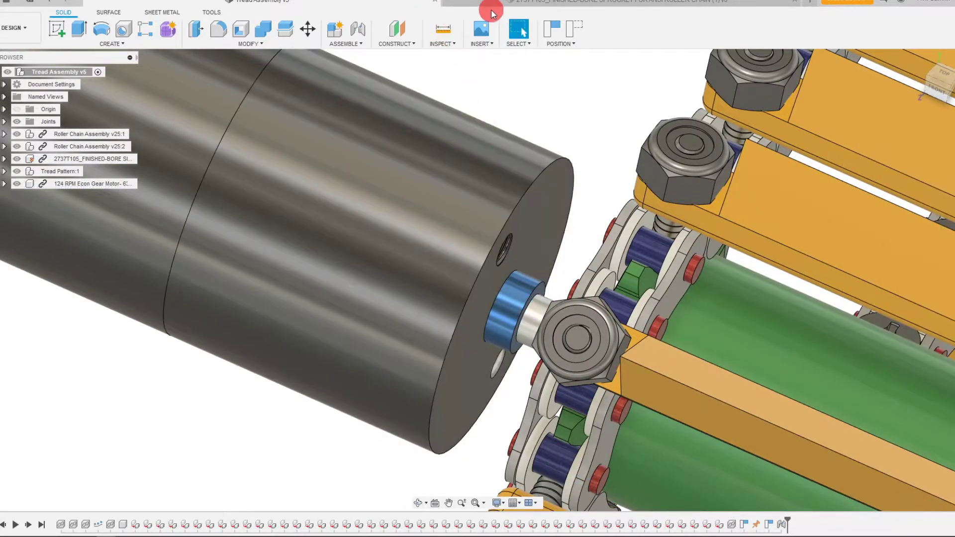
- Go back to the sprocket document, check the circle's diameter dimension and finish the sketch
click(491, 4)
click(518, 3)
scroll(398, 269, up, 4)
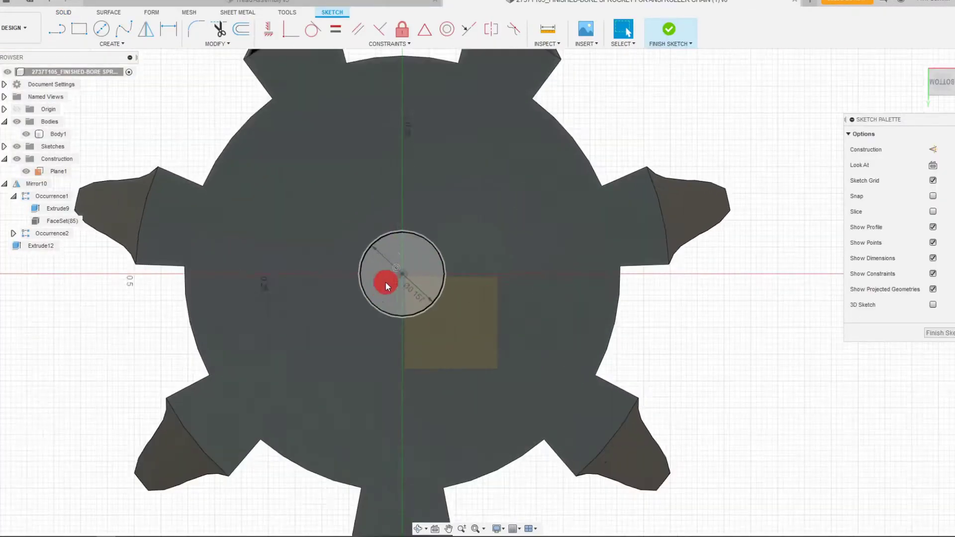
scroll(651, 238, down, 3)
click(932, 335)
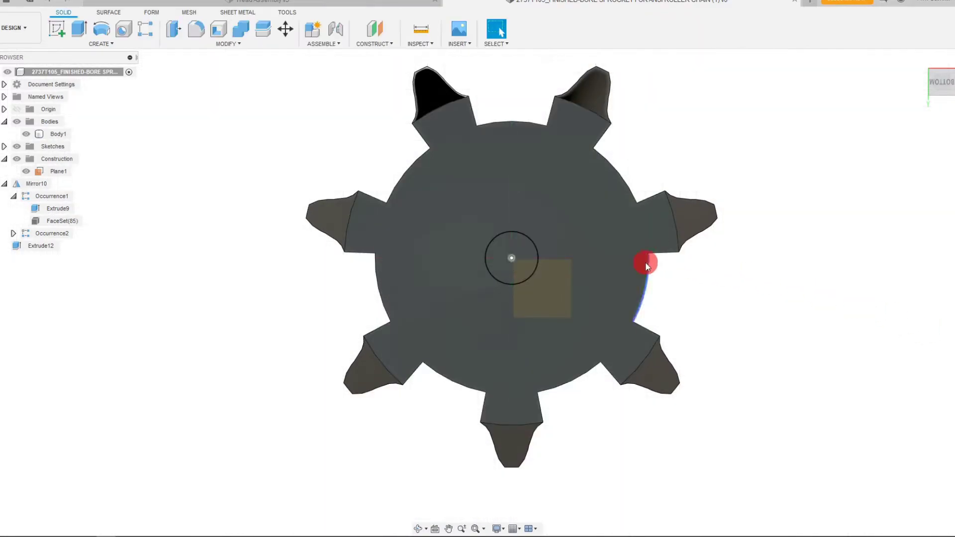
drag(951, 84, 240, 84)
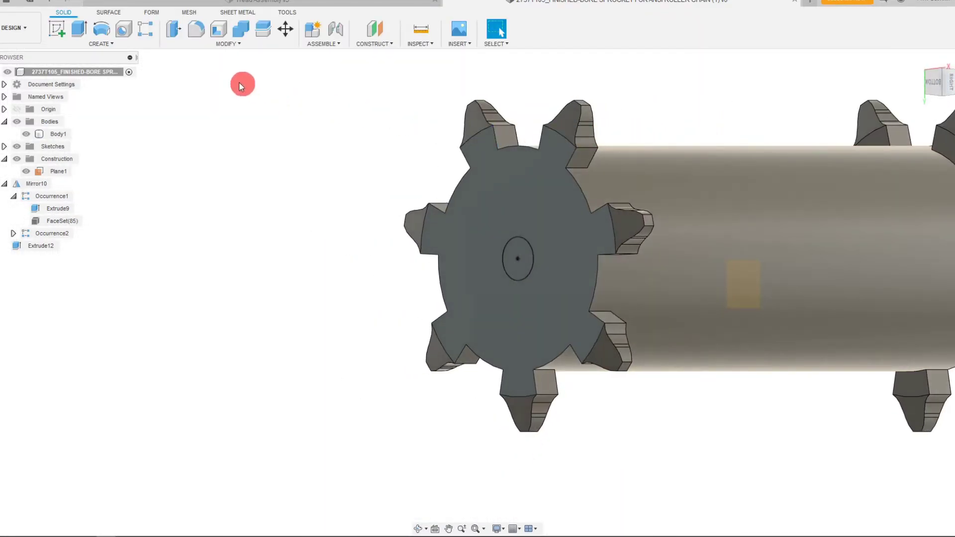
- In the Tread Assembly, slide the gear motor away from the sprocket to expose its full shaft
click(323, 6)
scroll(544, 256, down, 2)
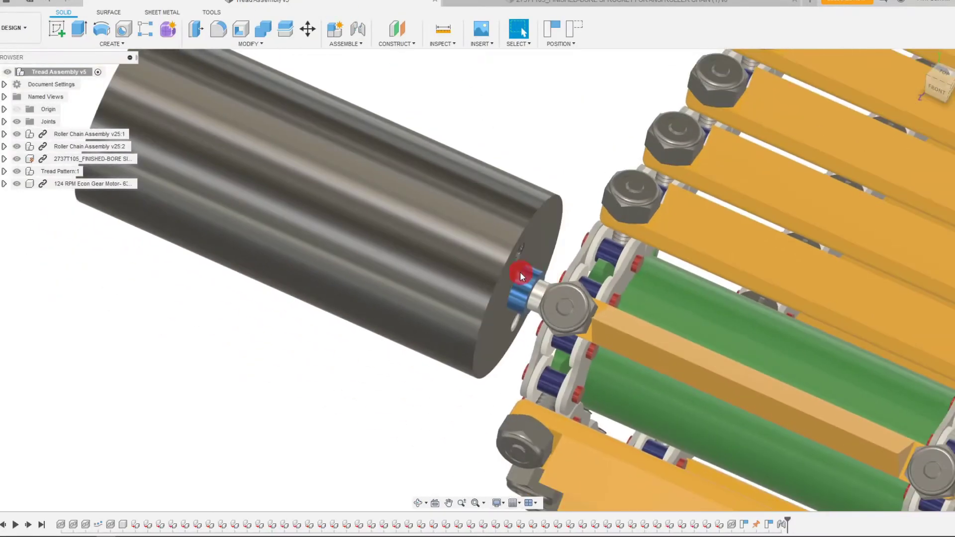
drag(435, 259, 294, 207)
scroll(368, 166, up, 3)
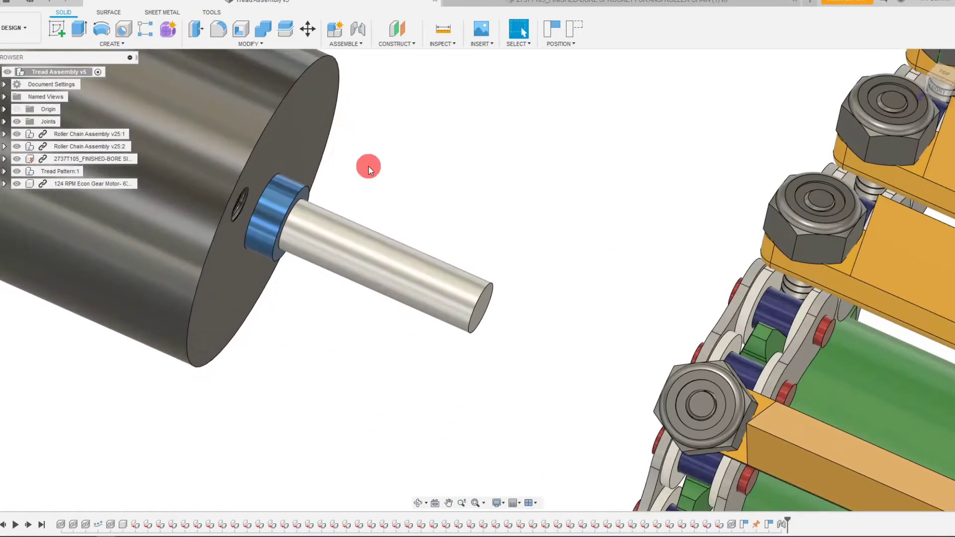
scroll(466, 240, down, 2)
scroll(332, 253, up, 3)
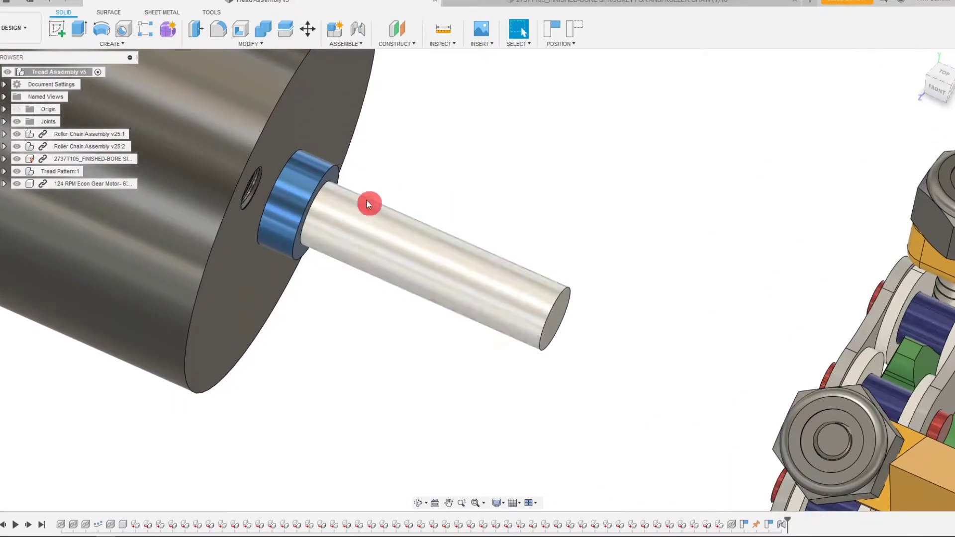
- Measure the motor shaft's length from its end face to the blue collar's face
click(442, 30)
scroll(576, 294, up, 2)
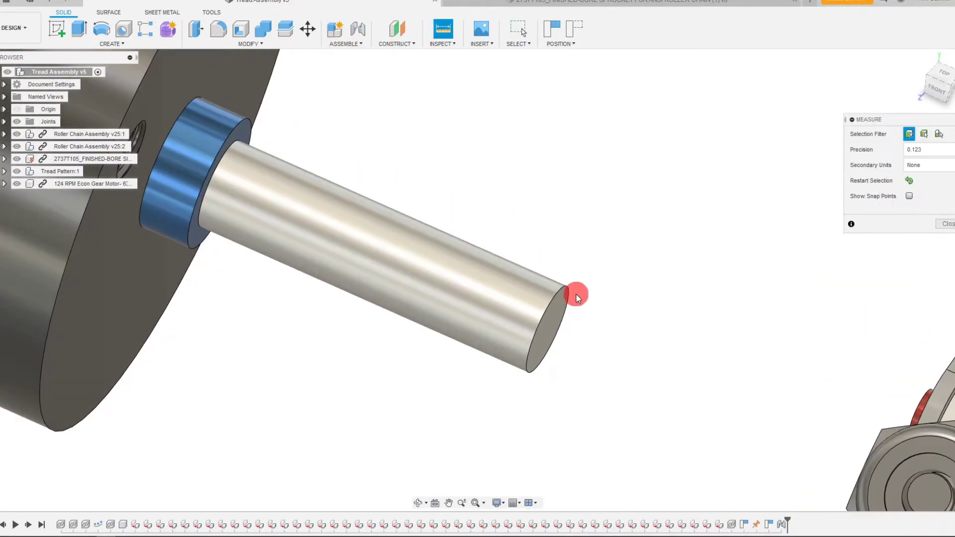
click(557, 317)
scroll(241, 161, up, 3)
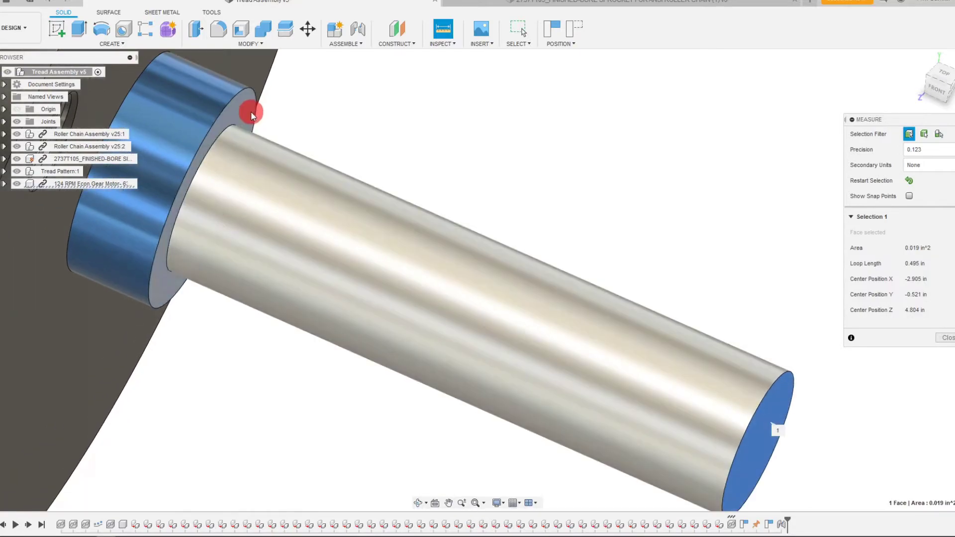
click(254, 117)
scroll(604, 201, down, 3)
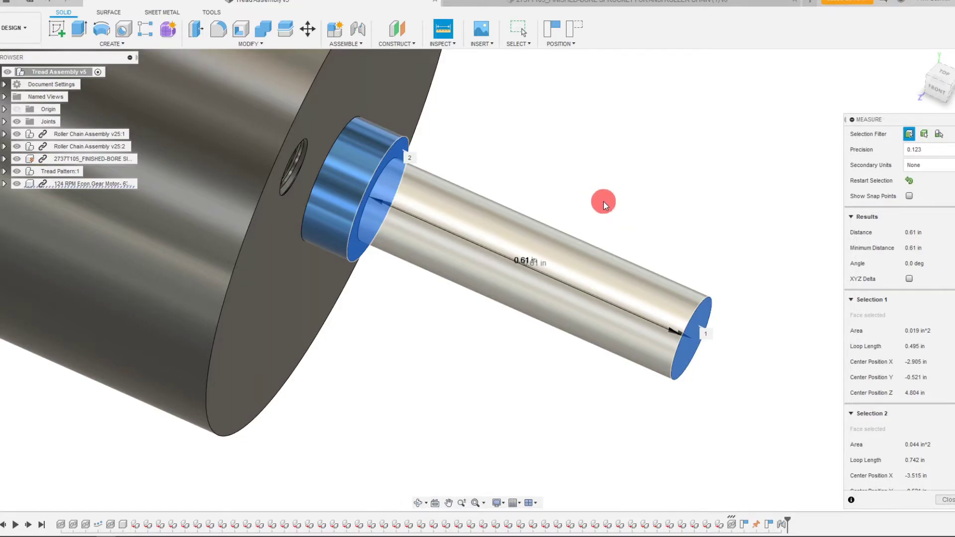
key(Escape)
- In the sprocket document, start an Extrude cut of the end-face circle about 1.126 in into the body
click(500, 4)
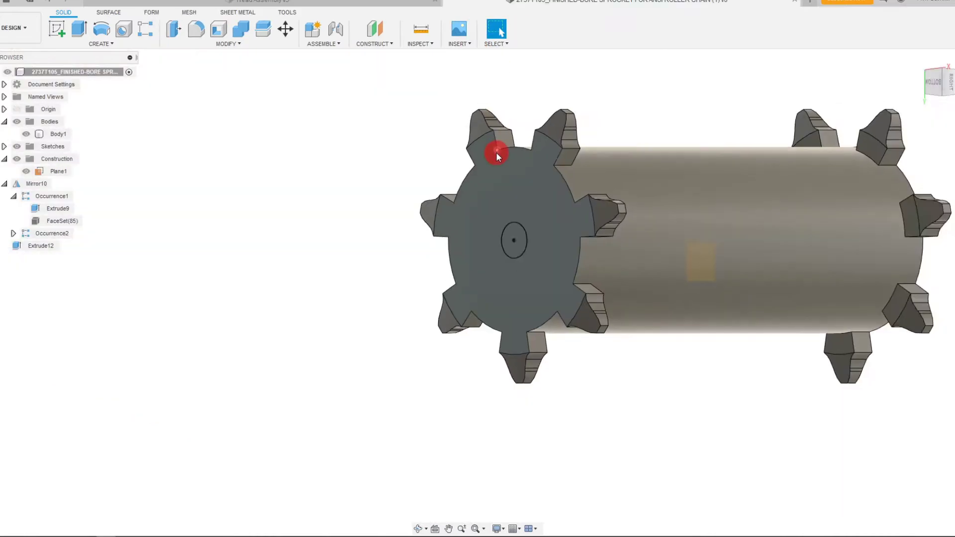
scroll(496, 153, up, 2)
click(80, 29)
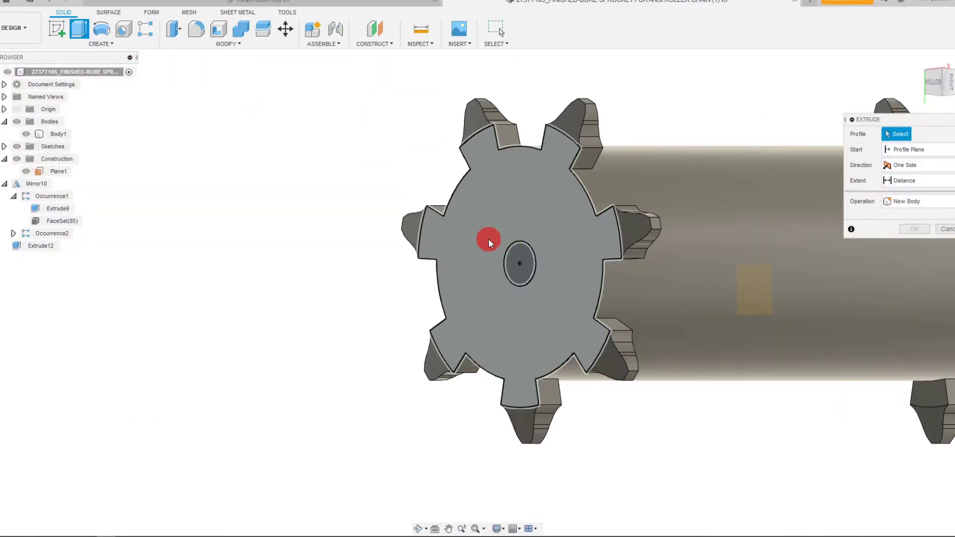
click(522, 257)
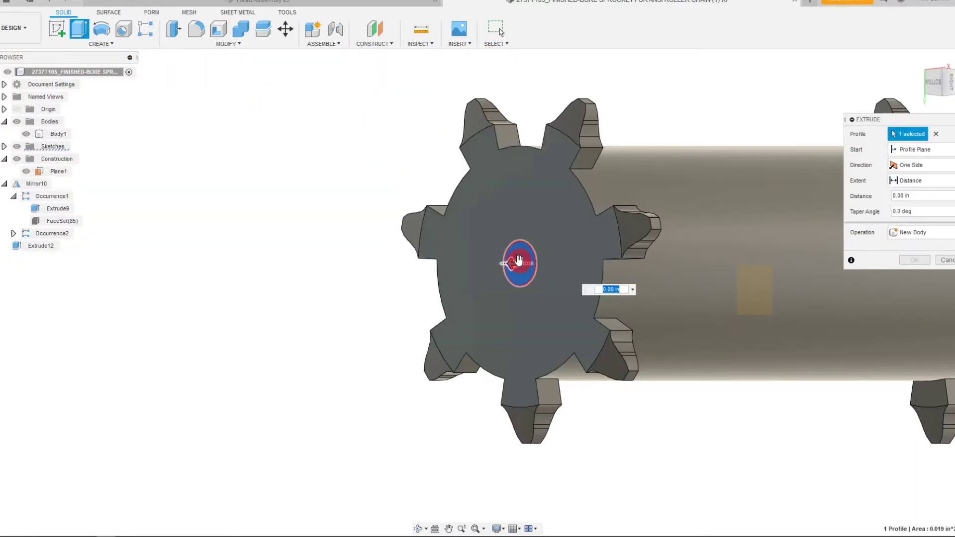
drag(519, 260, 742, 258)
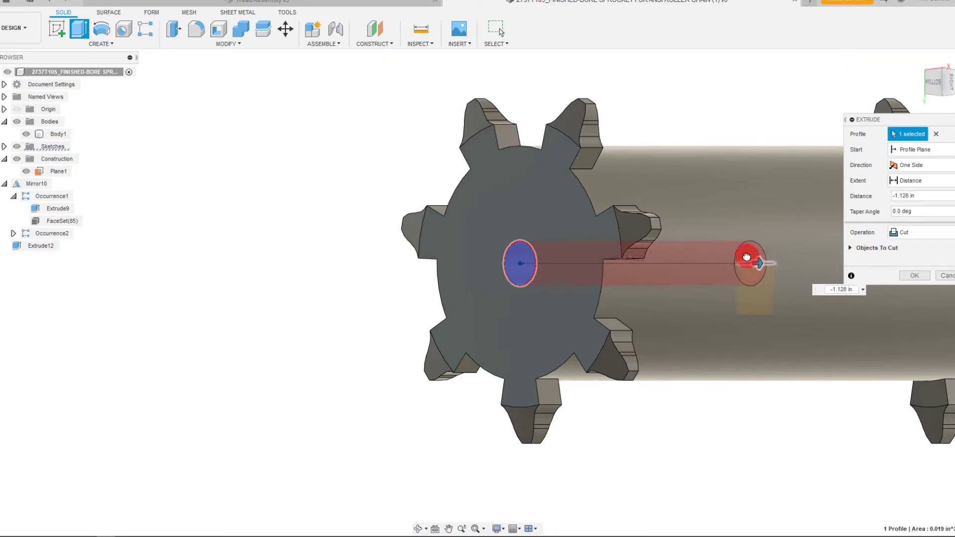
- Try an extrude distance of 0.65 in with the operation set to Cut
key(BackSpace)
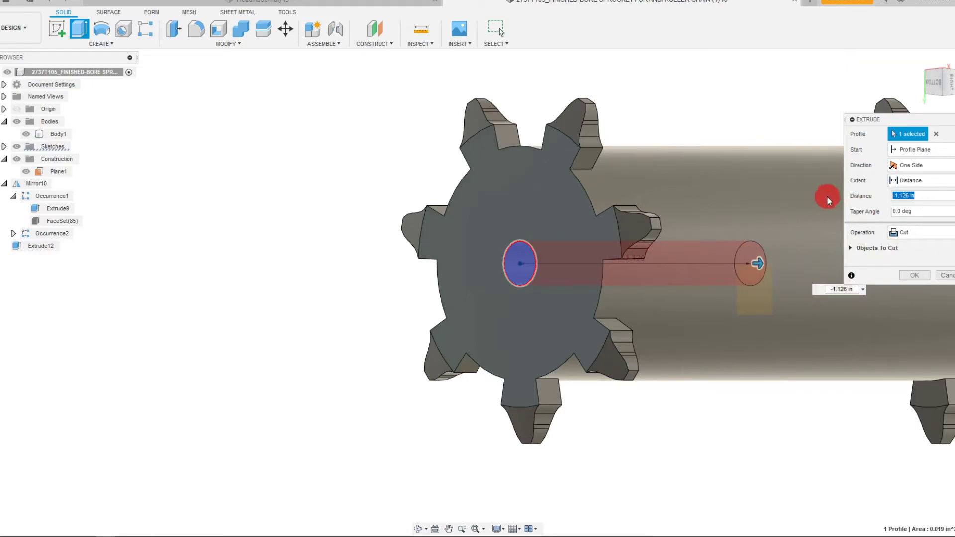
text(.65)
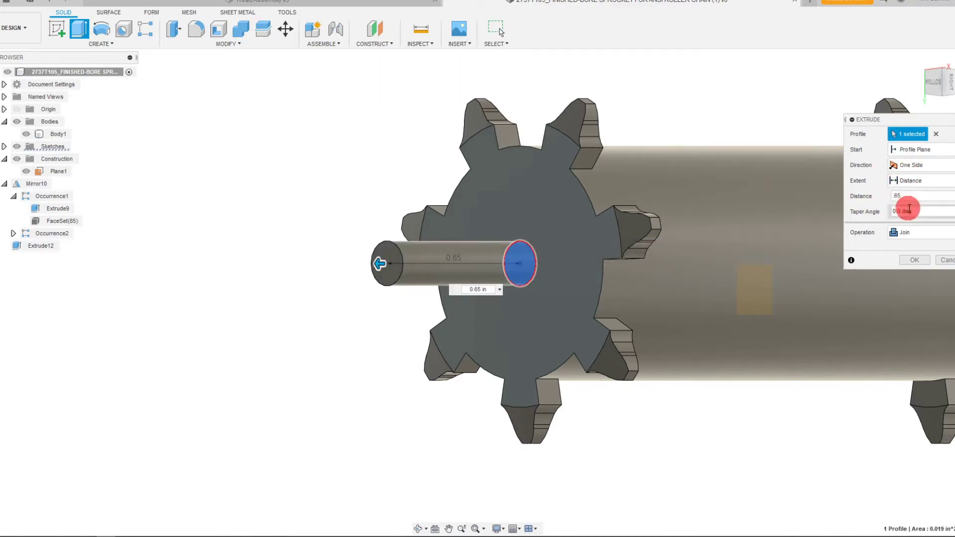
click(909, 233)
click(921, 255)
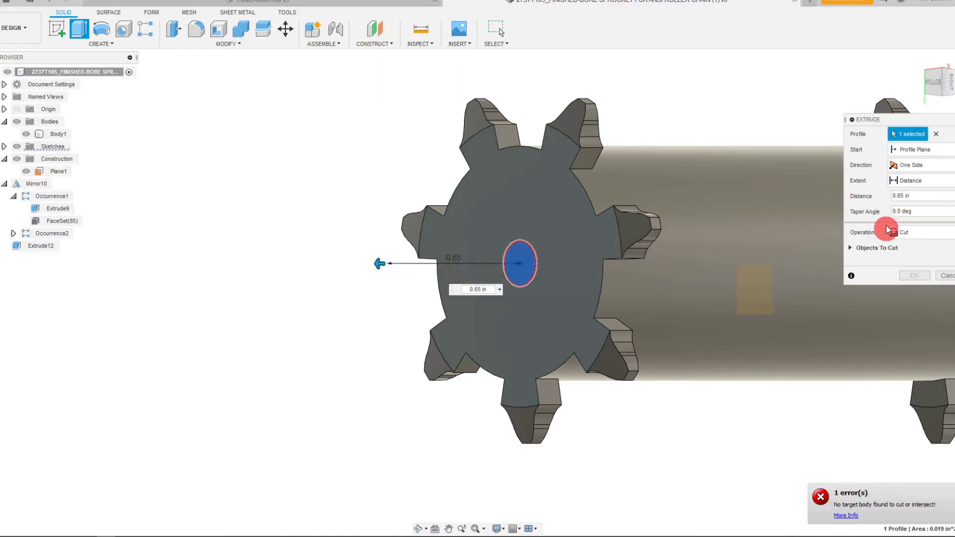
click(904, 165)
click(906, 168)
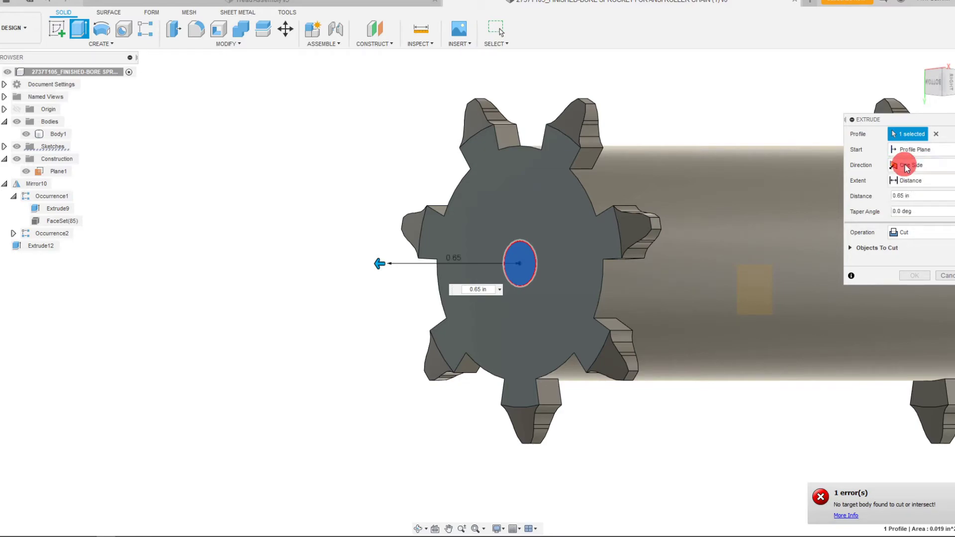
- Reverse the extrude into the sprocket body and cut the end-face circle with a distance of -0.65 in
drag(382, 264, 653, 263)
click(758, 287)
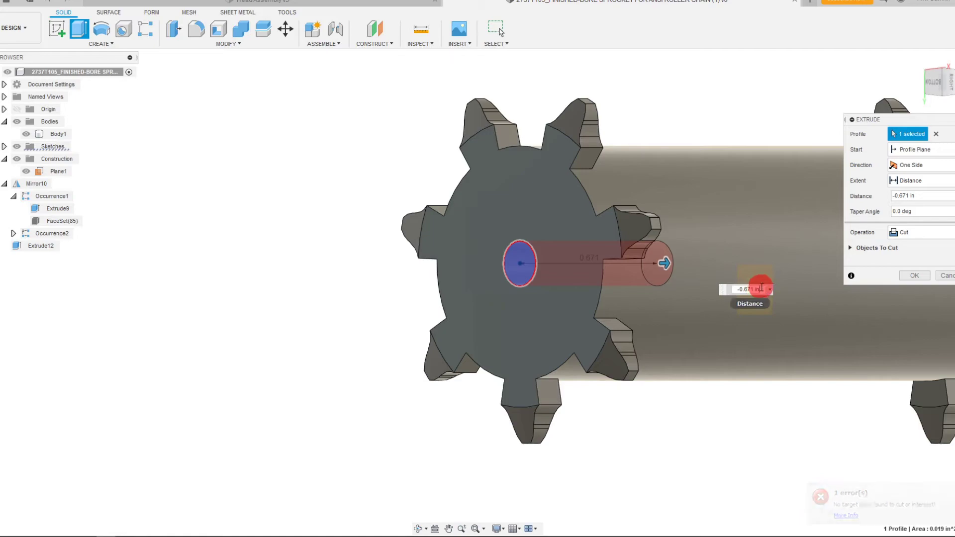
drag(761, 288, 749, 289)
text(5)
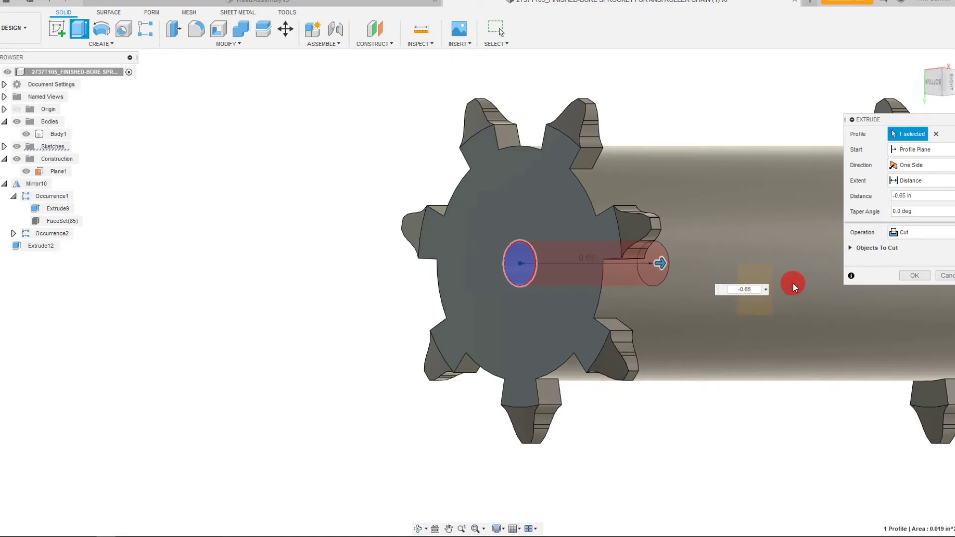
click(948, 86)
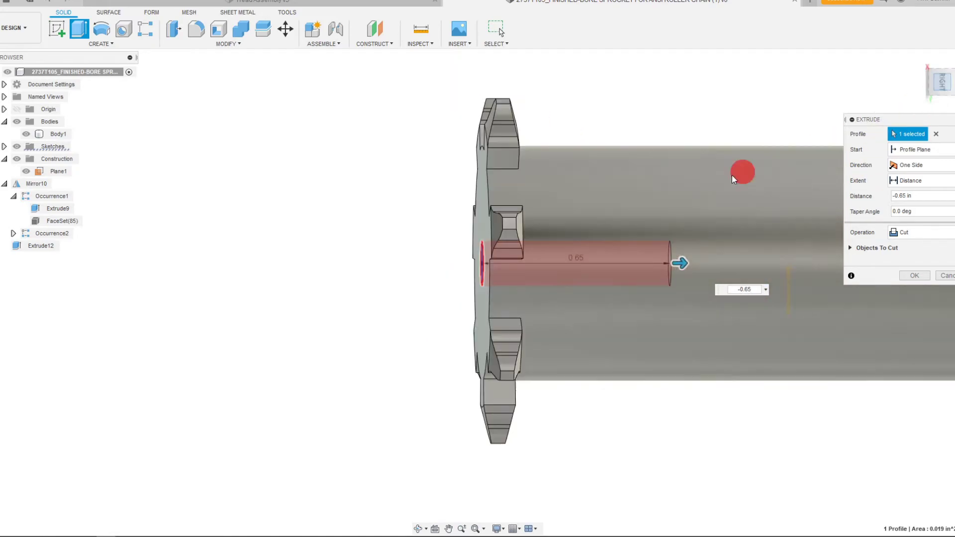
scroll(446, 302, up, 2)
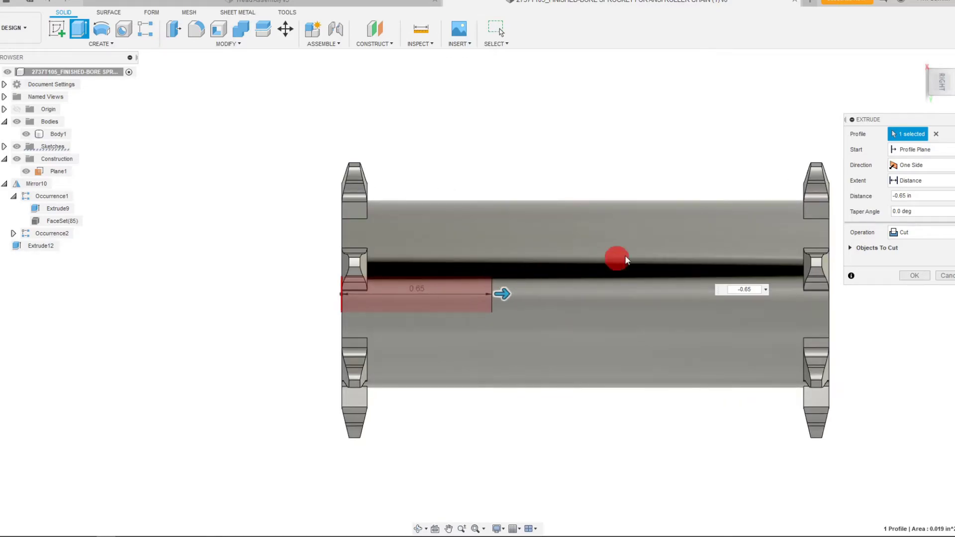
click(915, 275)
scroll(898, 272, down, 3)
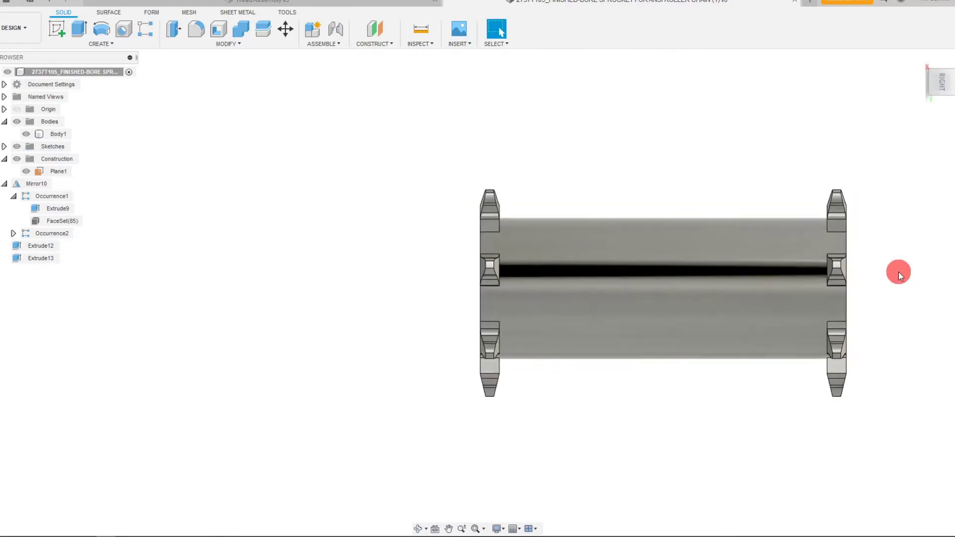
- Inspect the bore in the sprocket's end face, and examine the motor and sprocket in the Tread Assembly
click(933, 84)
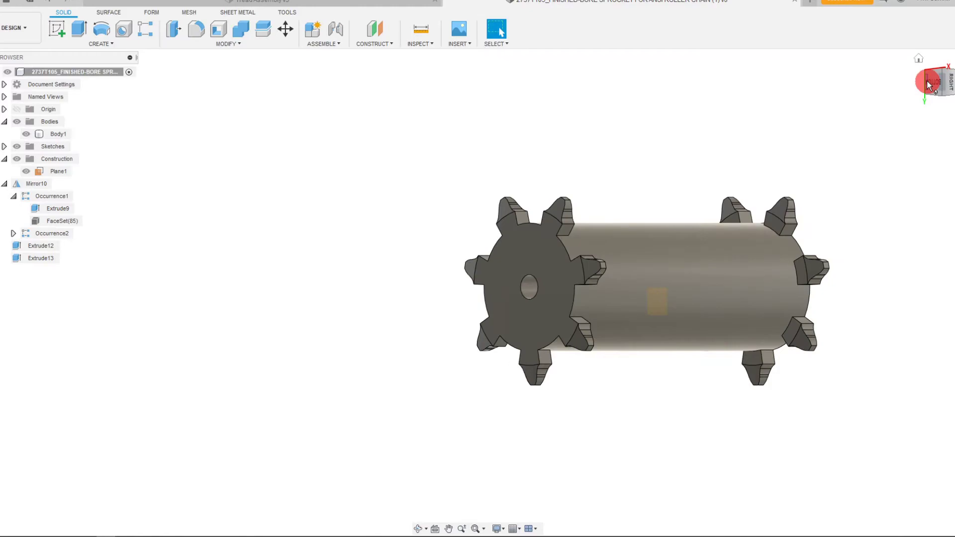
click(932, 81)
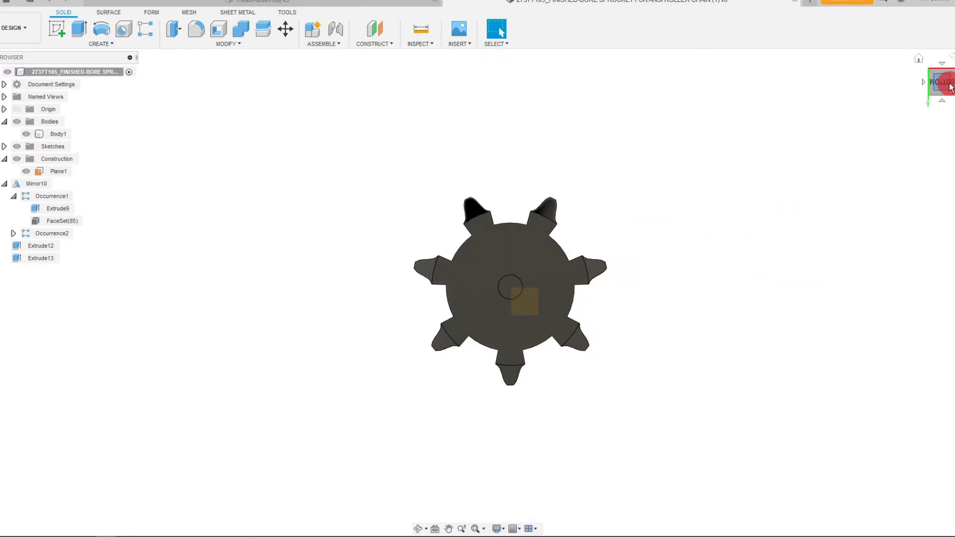
click(951, 84)
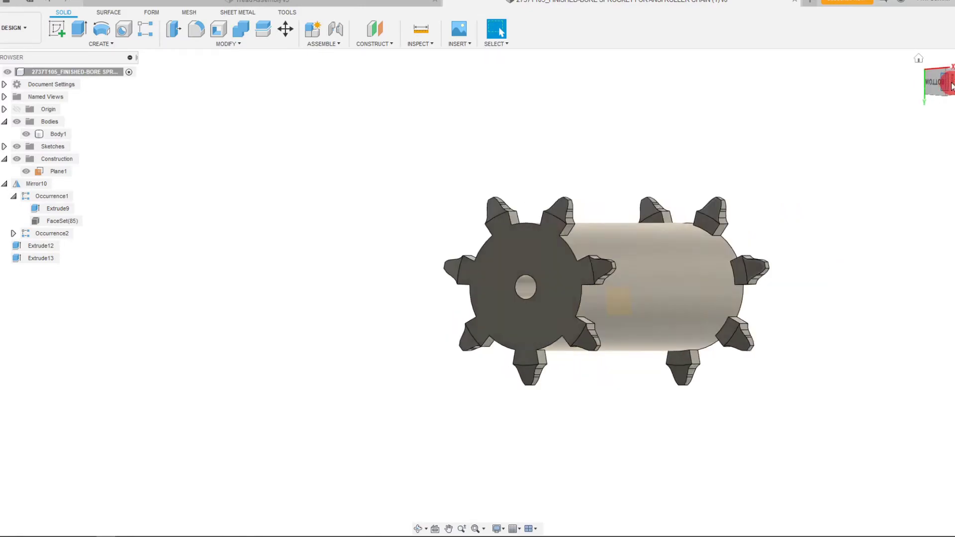
click(240, 4)
scroll(627, 288, down, 4)
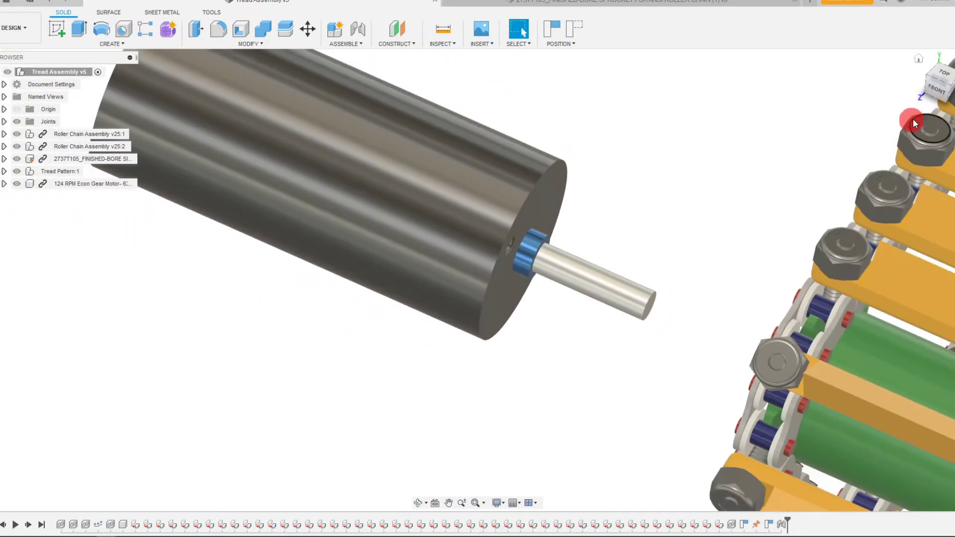
click(430, 504)
drag(597, 372, 441, 247)
scroll(550, 337, down, 4)
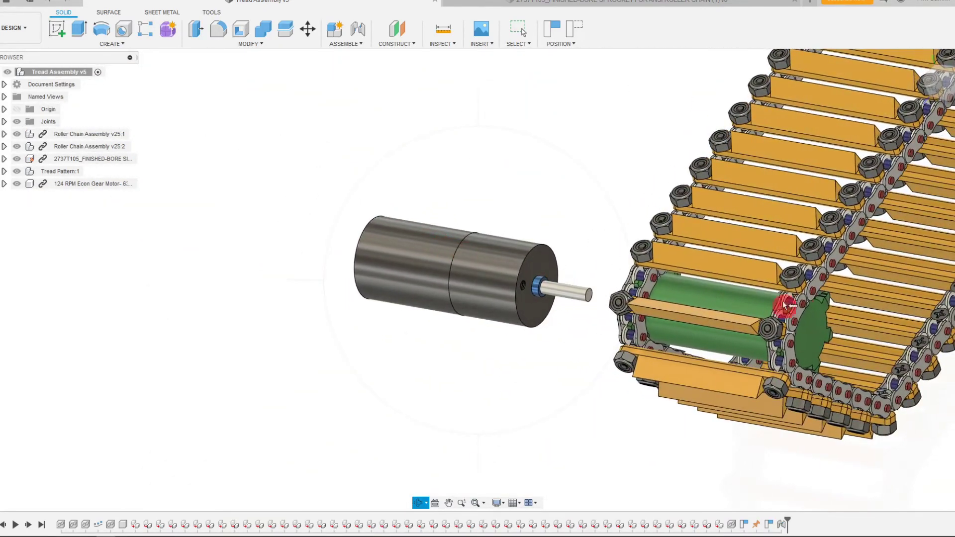
scroll(792, 307, up, 2)
scroll(763, 267, up, 1)
scroll(317, 251, down, 3)
scroll(687, 303, up, 1)
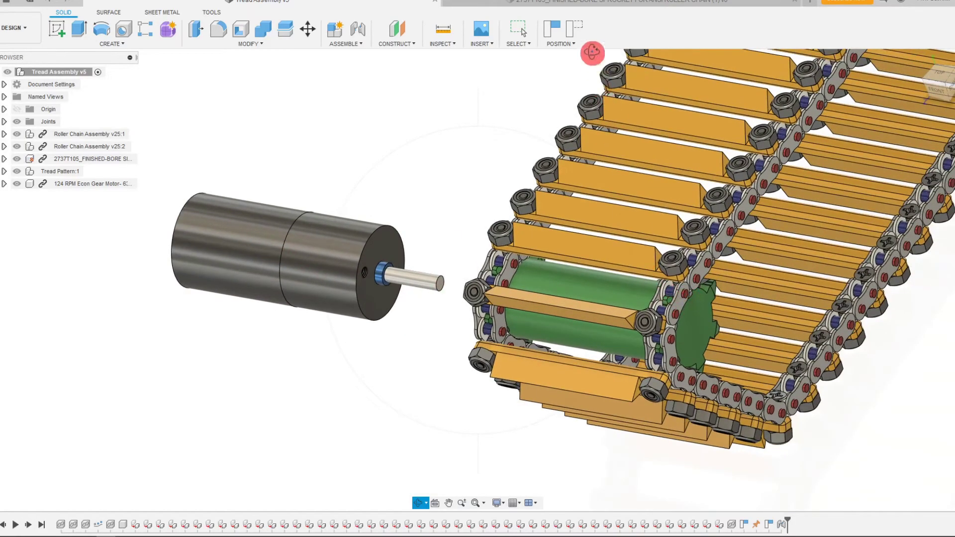
key(Escape)
- Save the sprocket document with its new shaft bore
click(591, 4)
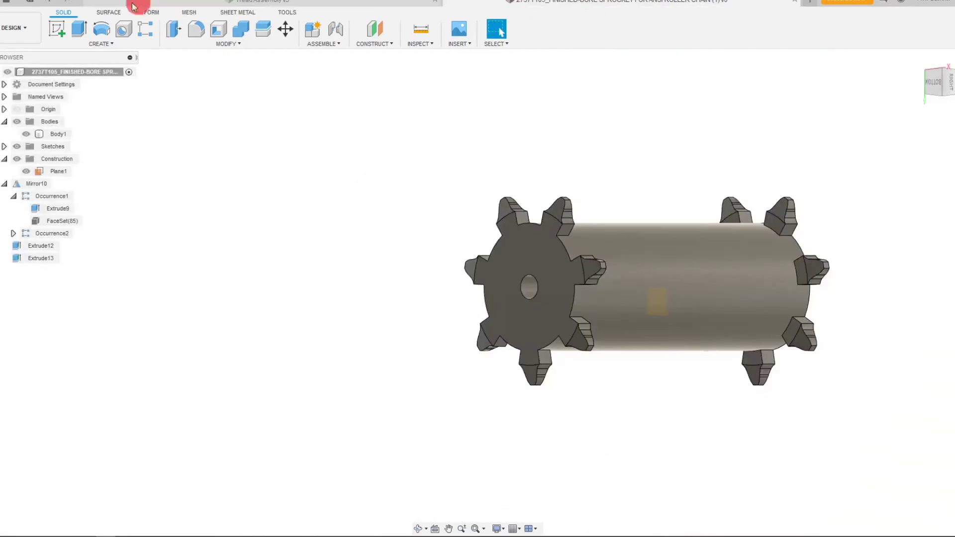
click(34, 1)
click(468, 258)
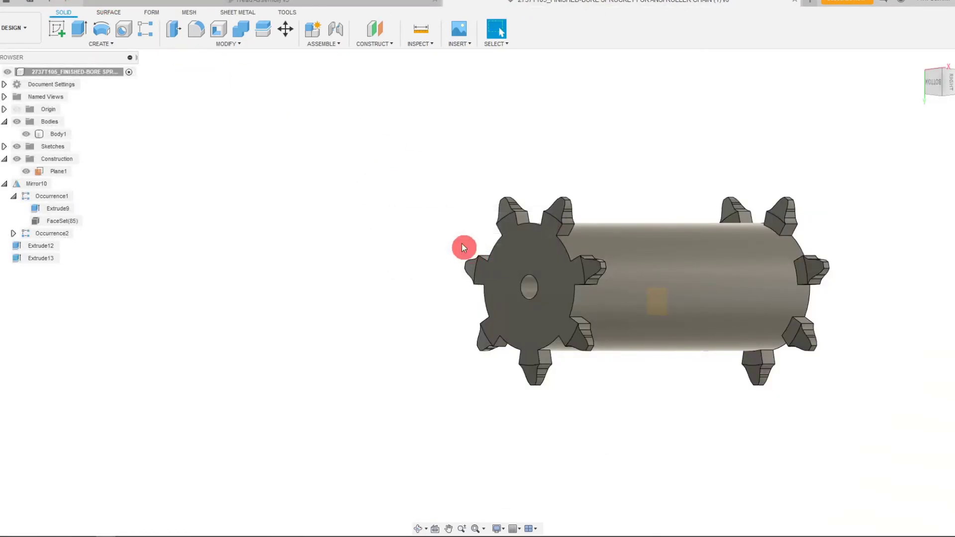
- In the Tread Assembly, slide the gear motor toward the sprocket so its shaft end sits near the bore
click(309, 6)
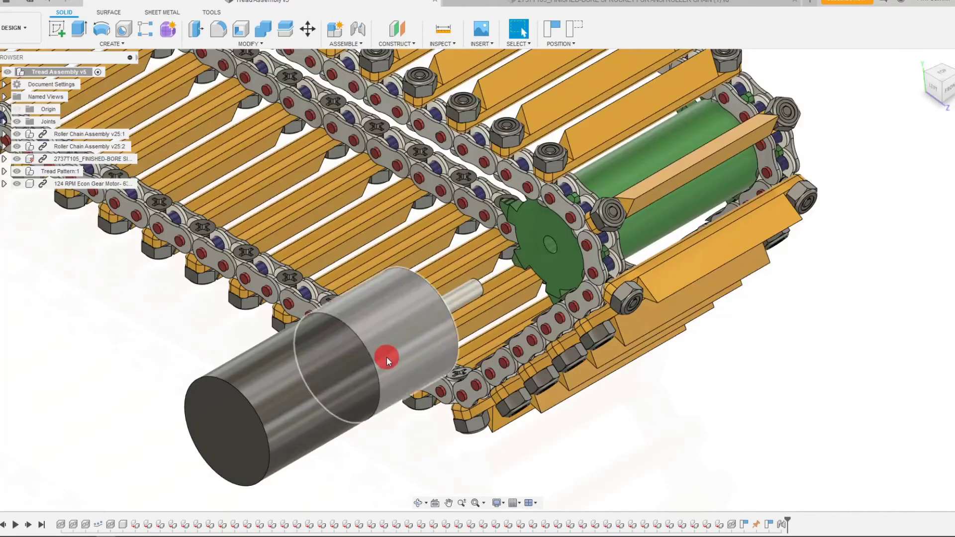
drag(386, 357, 453, 338)
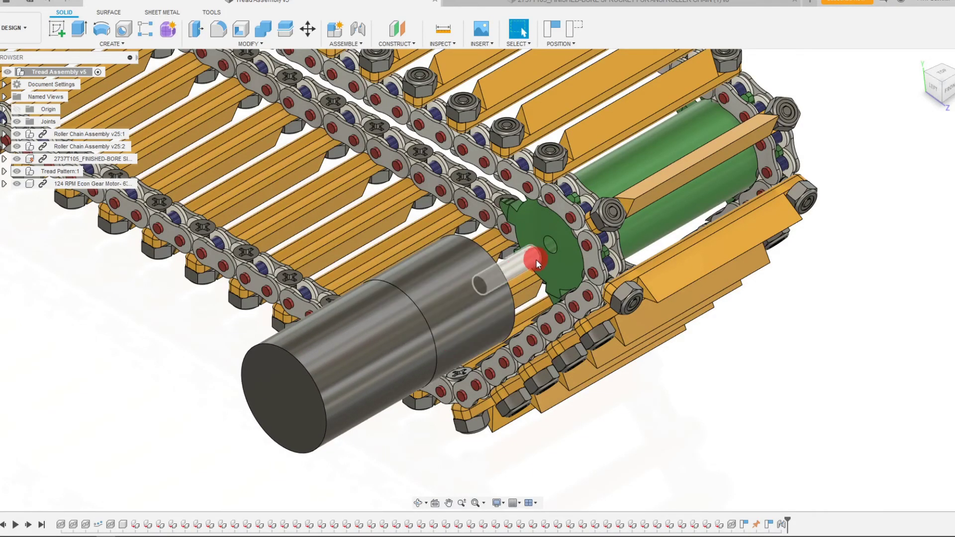
scroll(535, 259, up, 4)
scroll(567, 254, up, 2)
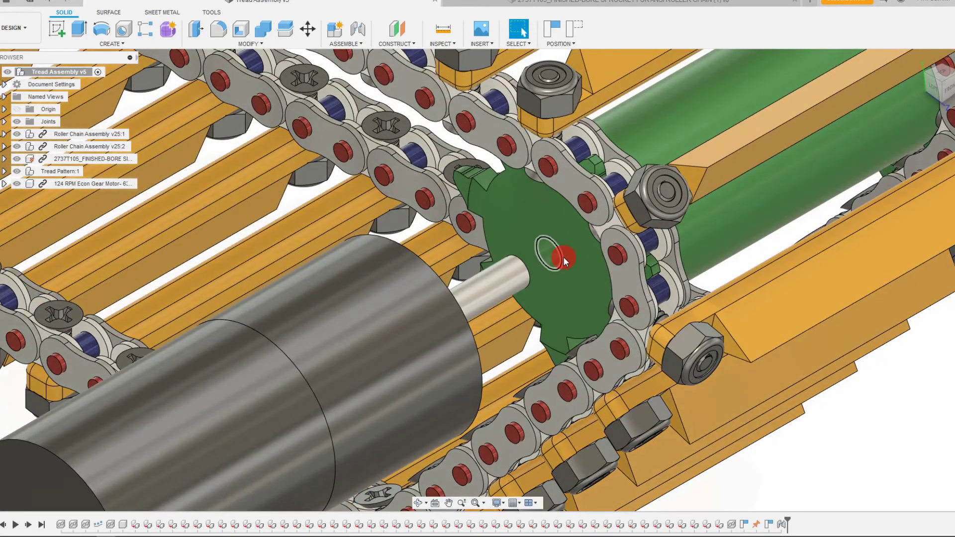
- Examine the motor shaft's position relative to the sprocket's bore from several angles and distances
scroll(560, 266, down, 10)
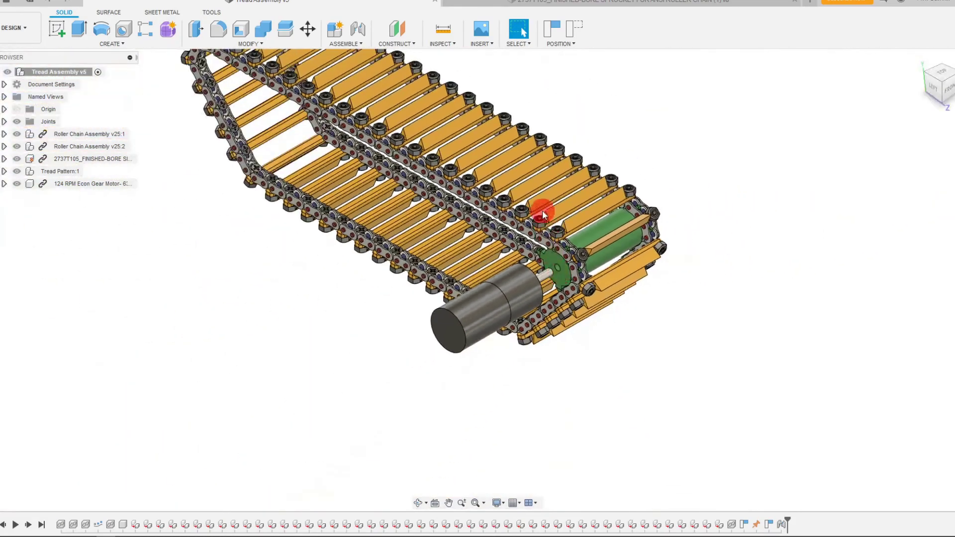
scroll(542, 214, up, 2)
scroll(604, 305, up, 4)
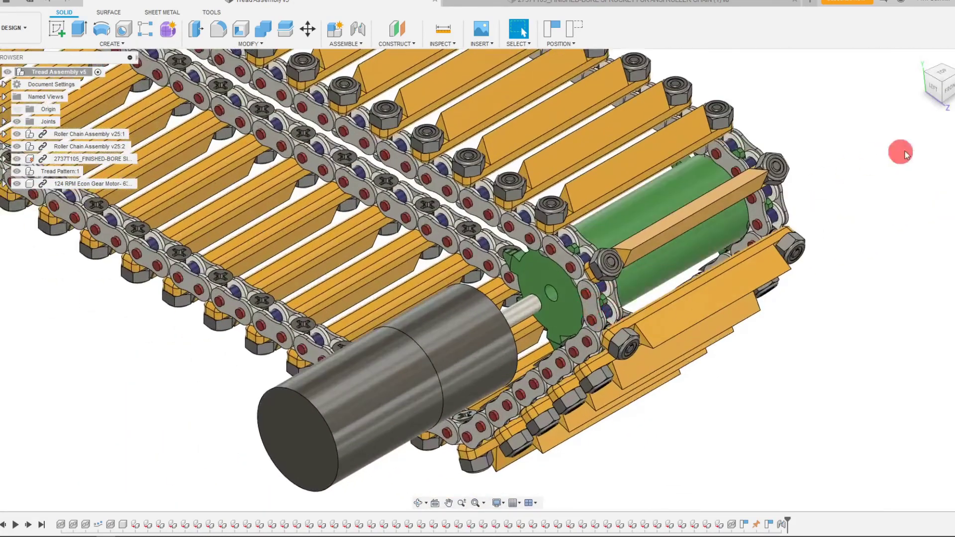
click(950, 82)
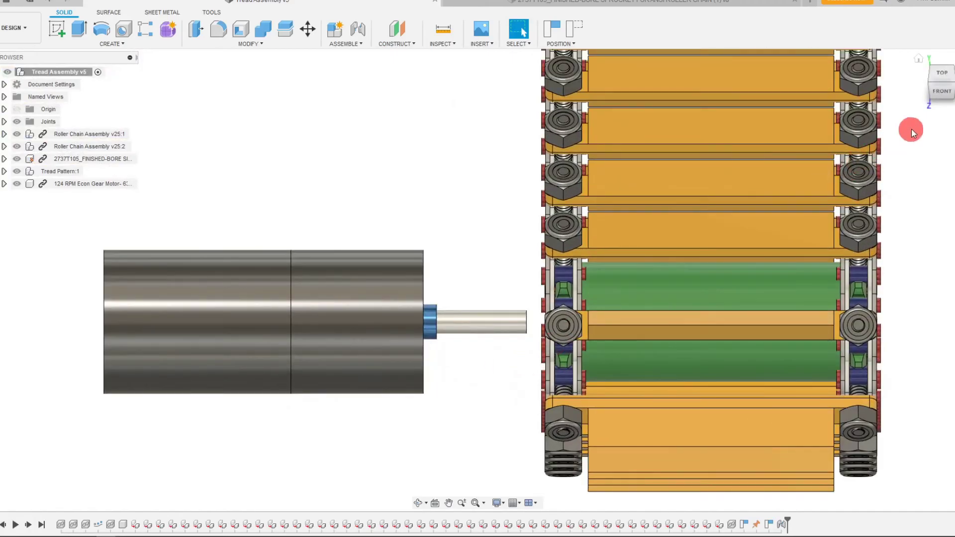
click(928, 87)
scroll(627, 289, up, 5)
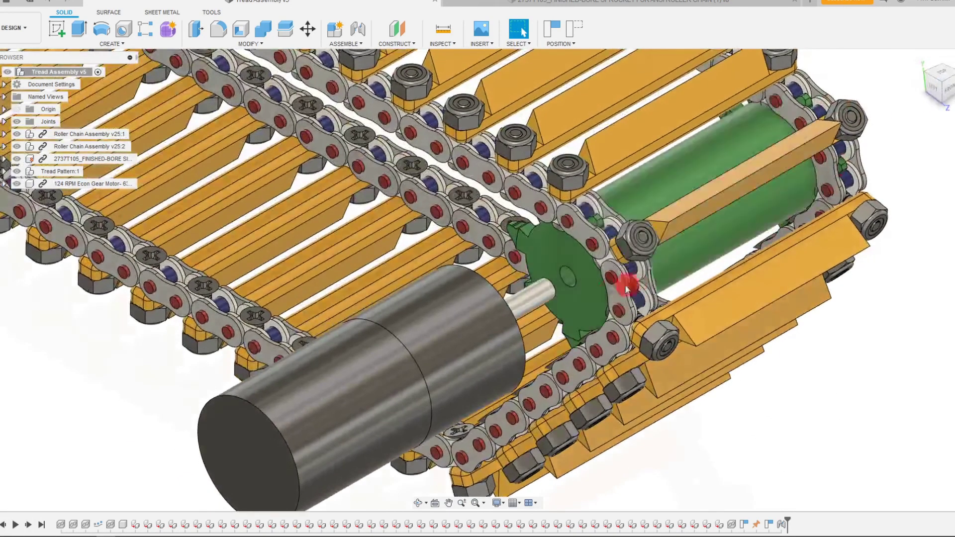
scroll(596, 296, up, 3)
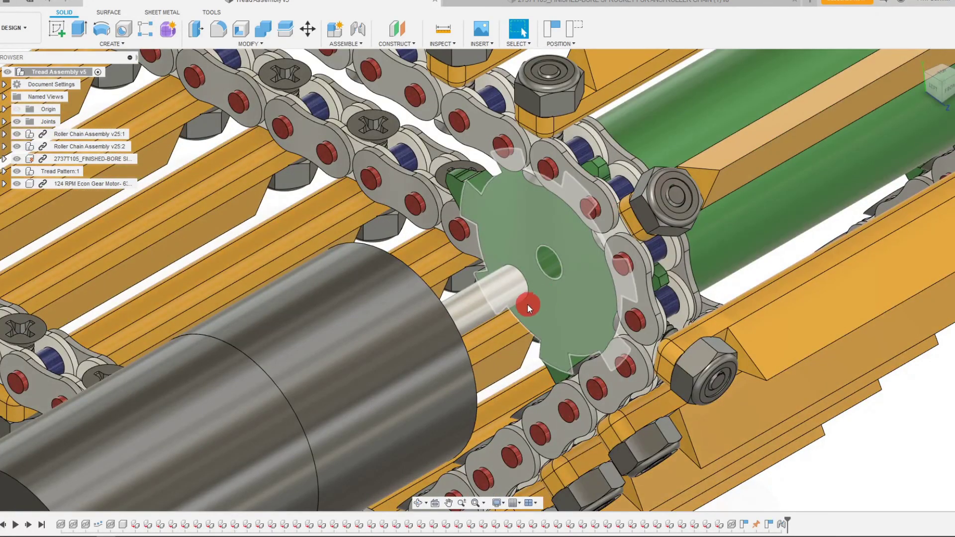
drag(527, 304, 591, 310)
scroll(591, 310, down, 6)
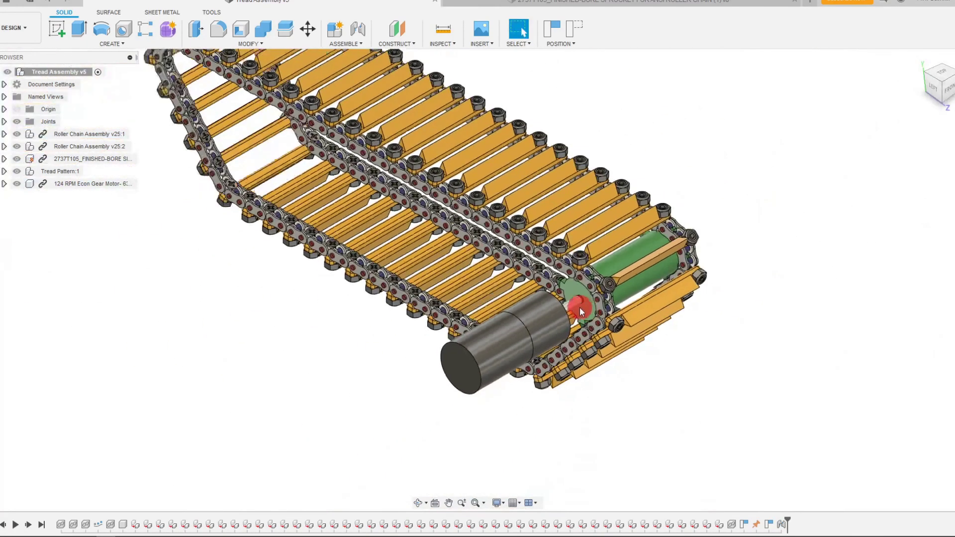